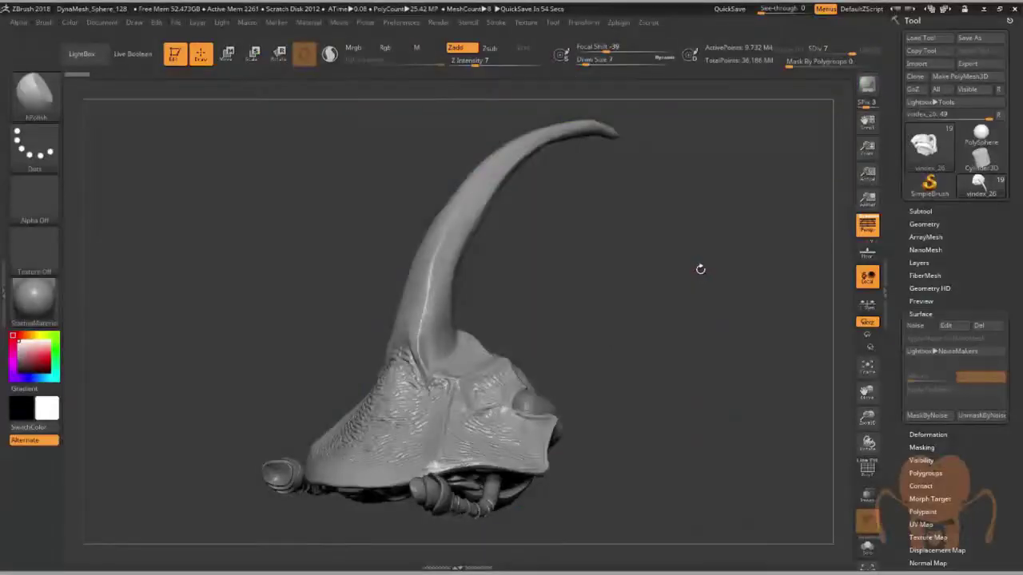
Examine the horned beetle head from all sides, including the horn base, eyes, mouthparts and underside
{"action": "mouse_move", "coordinate": [676, 281]}
{"action": "left_mouse_down"}
{"action": "mouse_move", "coordinate": [696, 303]}
{"action": "mouse_move", "coordinate": [685, 308]}
{"action": "mouse_move", "coordinate": [724, 319]}
{"action": "mouse_move", "coordinate": [651, 317]}
{"action": "mouse_move", "coordinate": [637, 327]}
{"action": "mouse_move", "coordinate": [661, 349]}
{"action": "left_mouse_up"}
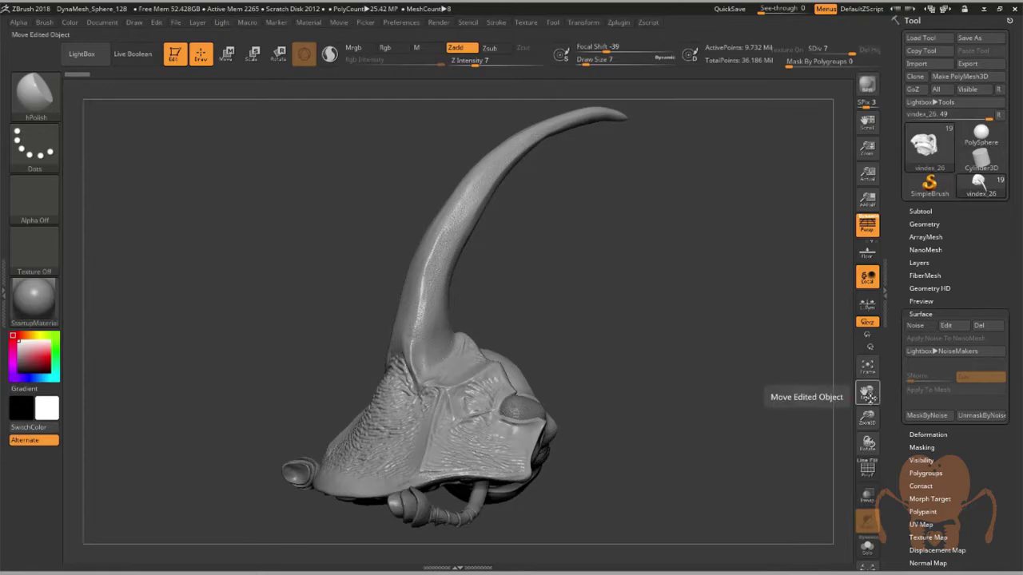
{"action": "left_click_drag", "start_coordinate": [868, 417], "coordinate": [868, 470]}
{"action": "mouse_move", "coordinate": [650, 359]}
{"action": "left_mouse_down"}
{"action": "mouse_move", "coordinate": [680, 350]}
{"action": "mouse_move", "coordinate": [723, 375]}
{"action": "left_mouse_up"}
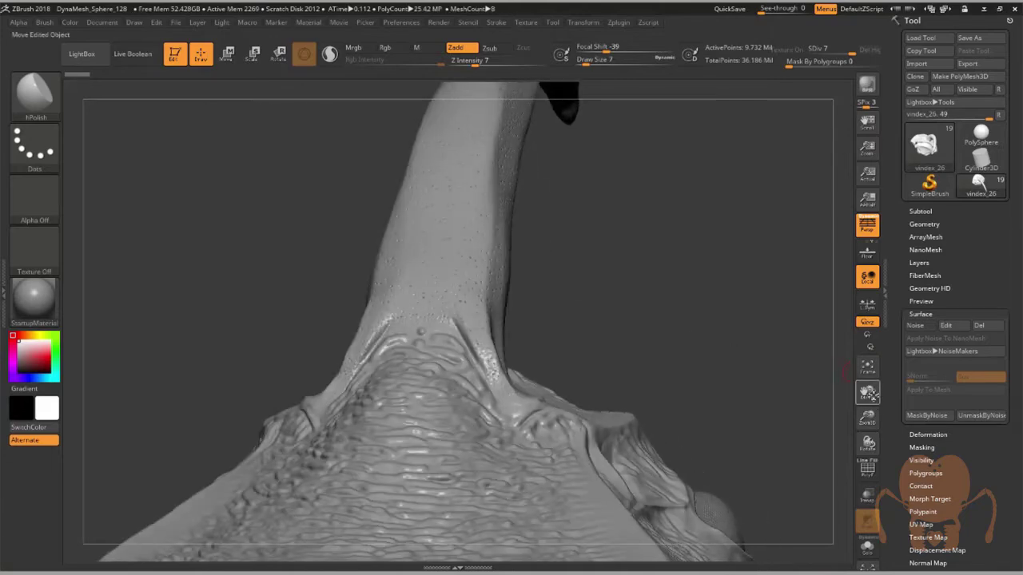
{"action": "left_click_drag", "start_coordinate": [870, 394], "coordinate": [843, 332]}
{"action": "left_click_drag", "start_coordinate": [781, 350], "coordinate": [744, 335]}
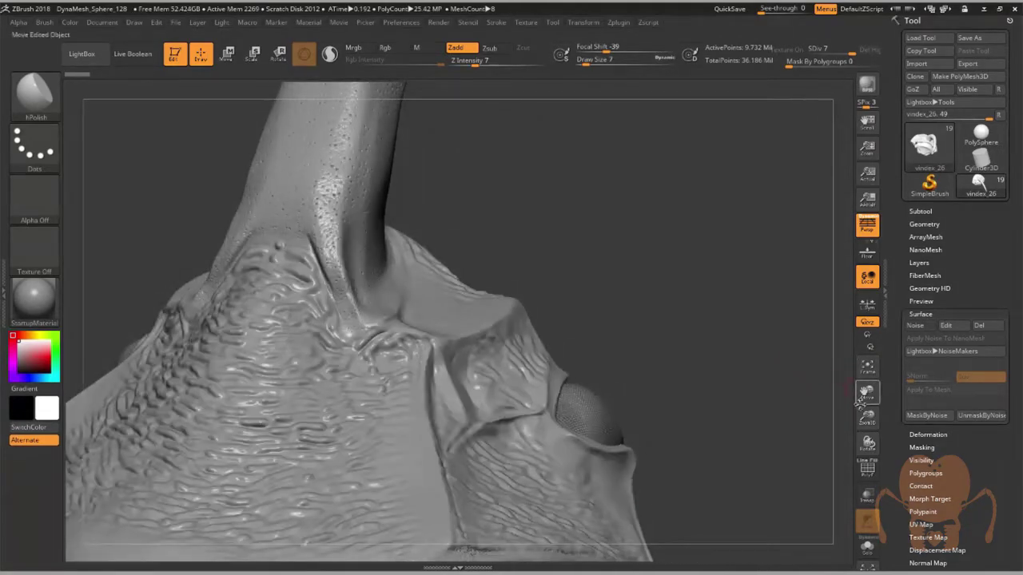
{"action": "left_click_drag", "start_coordinate": [868, 418], "coordinate": [850, 389]}
{"action": "left_click_drag", "start_coordinate": [756, 350], "coordinate": [709, 355]}
{"action": "left_click_drag", "start_coordinate": [868, 393], "coordinate": [877, 449]}
{"action": "left_click_drag", "start_coordinate": [769, 360], "coordinate": [740, 331]}
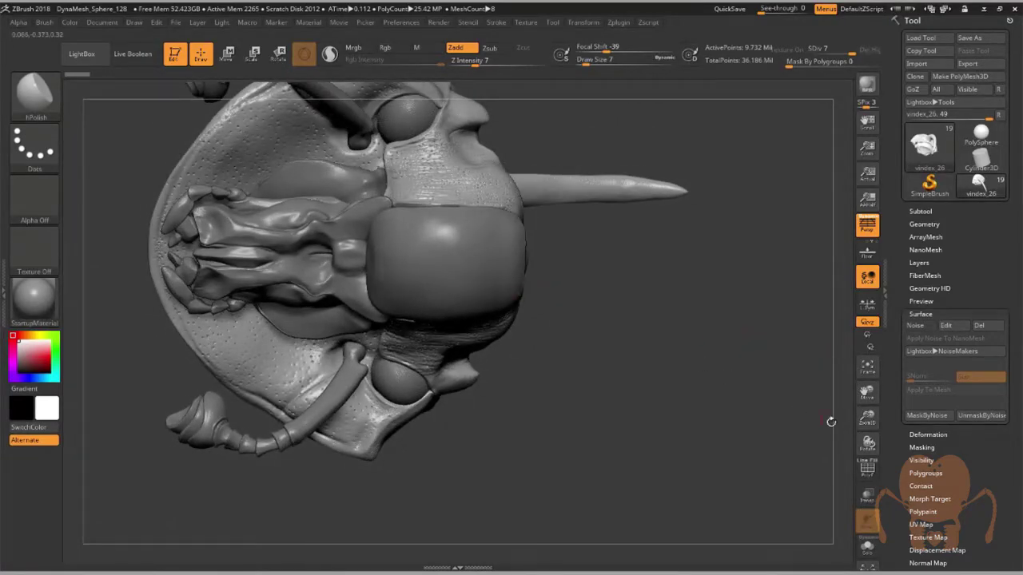
{"action": "left_click_drag", "start_coordinate": [868, 394], "coordinate": [884, 471]}
{"action": "left_click_drag", "start_coordinate": [751, 409], "coordinate": [621, 338]}
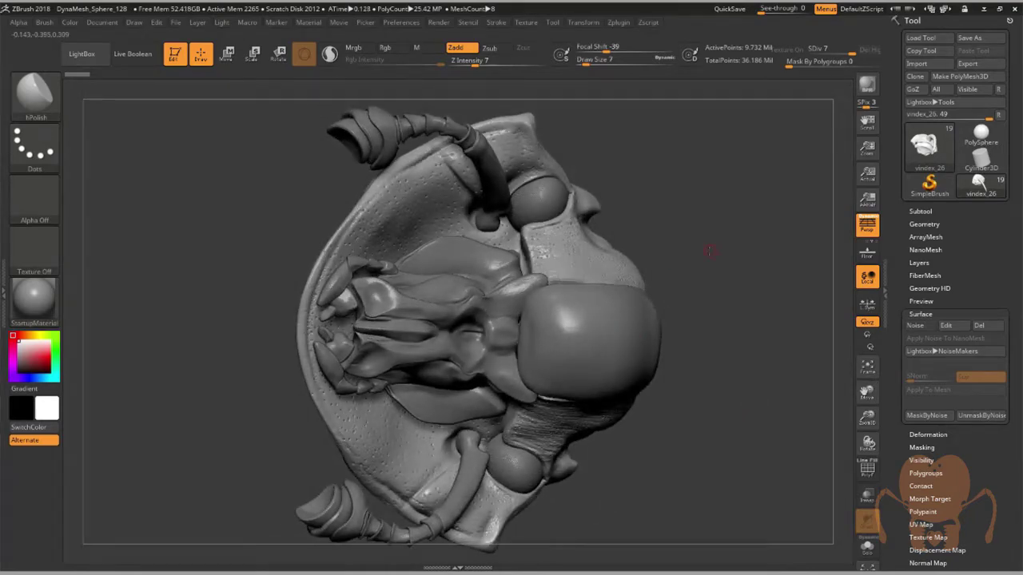
{"action": "left_click_drag", "start_coordinate": [710, 251], "coordinate": [559, 260]}
{"action": "mouse_move", "coordinate": [708, 228]}
{"action": "left_mouse_down"}
{"action": "mouse_move", "coordinate": [678, 229]}
{"action": "mouse_move", "coordinate": [639, 308]}
{"action": "mouse_move", "coordinate": [685, 338]}
{"action": "mouse_move", "coordinate": [808, 368]}
{"action": "mouse_move", "coordinate": [749, 321]}
{"action": "mouse_move", "coordinate": [695, 329]}
{"action": "left_mouse_up"}
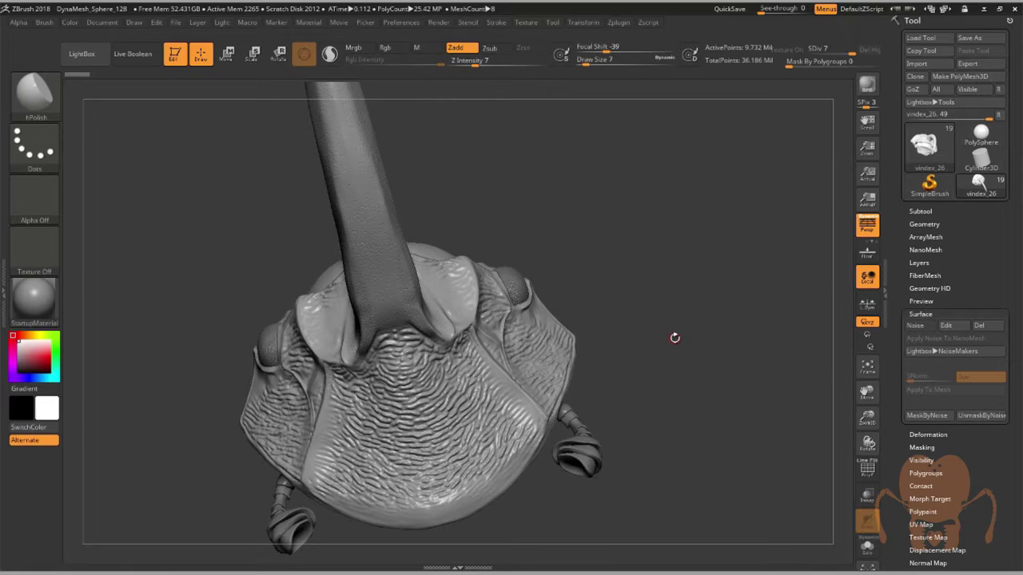
Examine the pitted texture on the horn and the wrinkled texture on the head plates up close
{"action": "left_click_drag", "start_coordinate": [869, 416], "coordinate": [878, 484]}
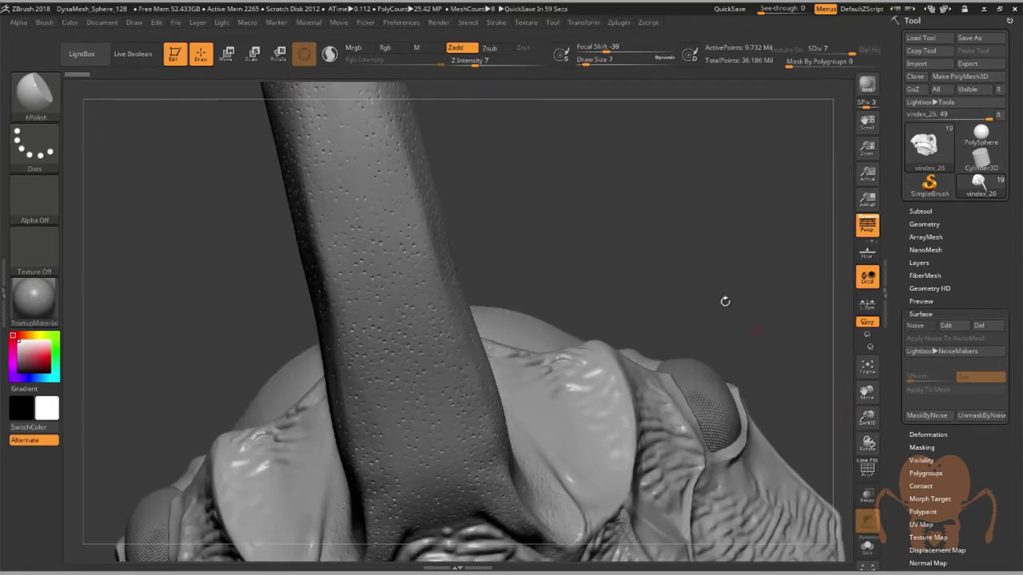
{"action": "left_click_drag", "start_coordinate": [725, 301], "coordinate": [480, 257]}
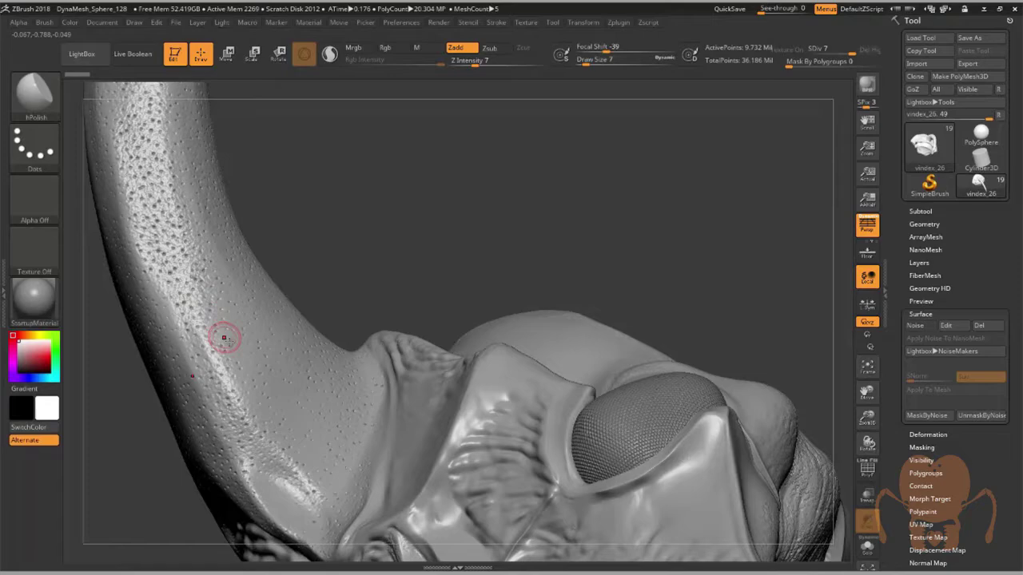
{"action": "left_click_drag", "start_coordinate": [866, 390], "coordinate": [849, 326]}
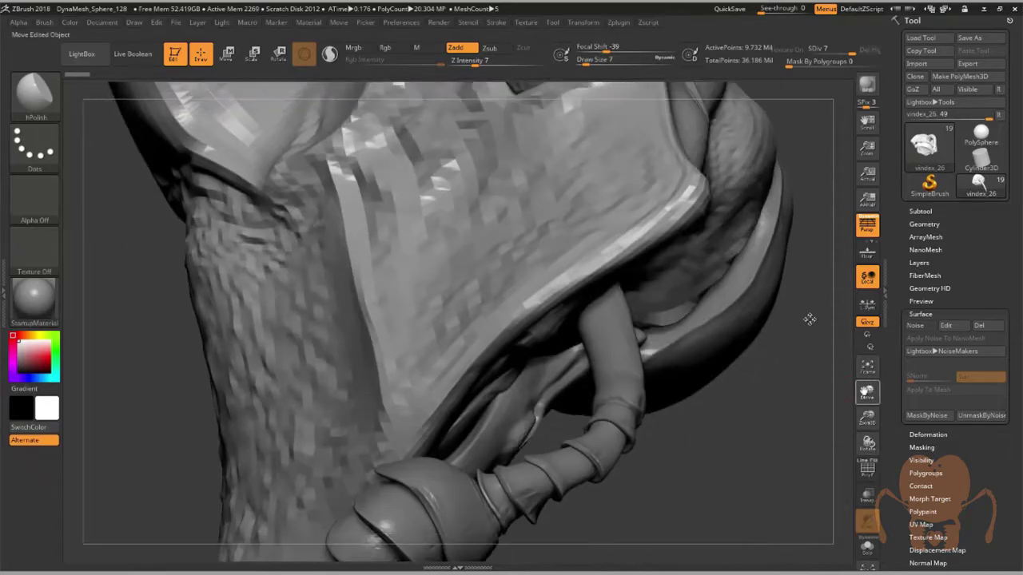
{"action": "left_click_drag", "start_coordinate": [810, 317], "coordinate": [389, 336]}
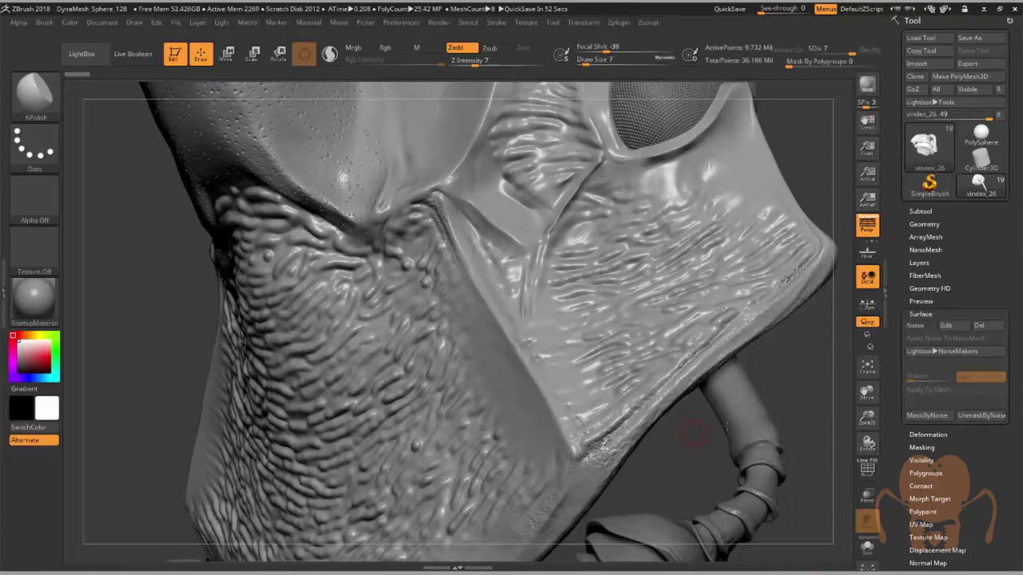
{"action": "left_click_drag", "start_coordinate": [866, 416], "coordinate": [719, 405]}
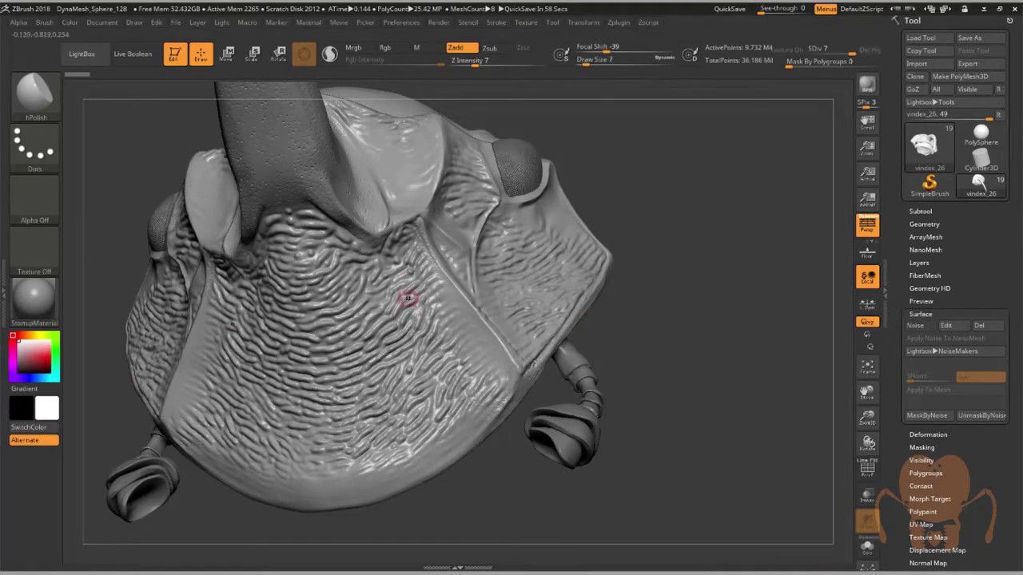
{"action": "mouse_move", "coordinate": [634, 347]}
{"action": "left_mouse_down"}
{"action": "mouse_move", "coordinate": [626, 362]}
{"action": "mouse_move", "coordinate": [651, 340]}
{"action": "mouse_move", "coordinate": [637, 373]}
{"action": "mouse_move", "coordinate": [662, 354]}
{"action": "mouse_move", "coordinate": [650, 359]}
{"action": "left_mouse_up"}
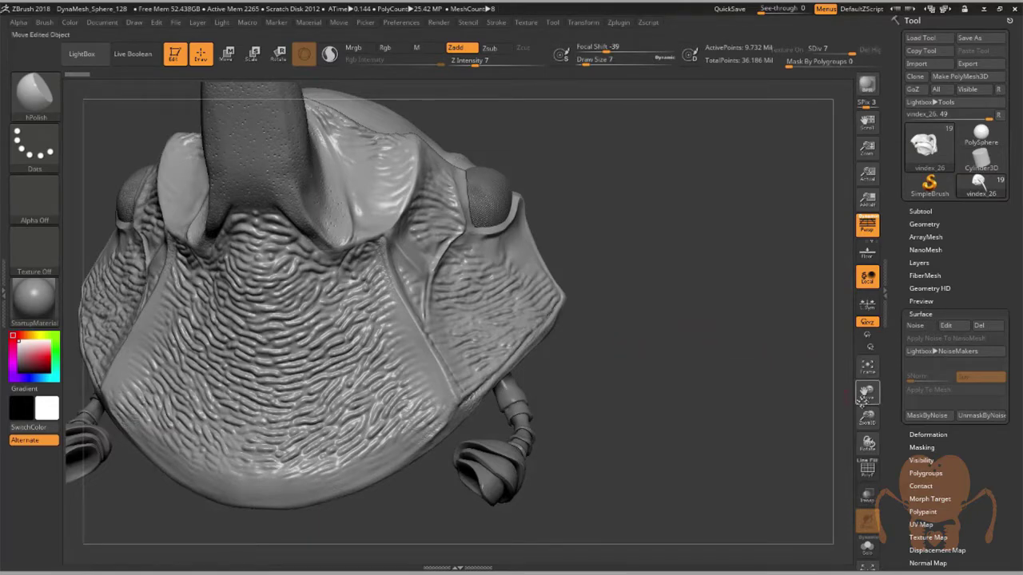
{"action": "left_click_drag", "start_coordinate": [867, 391], "coordinate": [890, 408]}
{"action": "left_click_drag", "start_coordinate": [804, 400], "coordinate": [767, 386]}
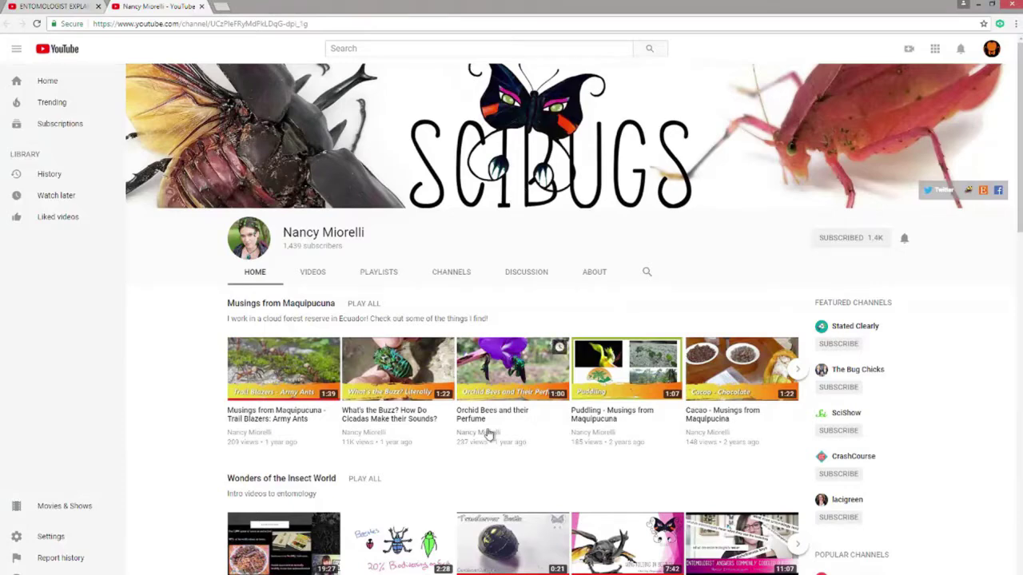
Look through the video sections of the SciBugs YouTube channel in the browser and switch to the ENTOMOLOGIST EXPLAINS video page
{"action": "scroll", "coordinate": [488, 433], "scroll_direction": "down", "scroll_amount": 3}
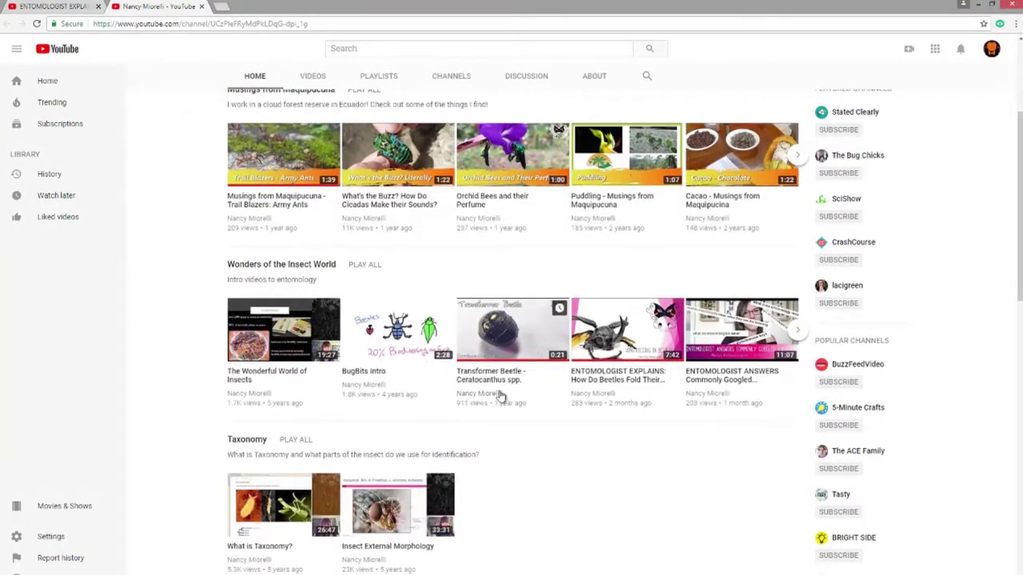
{"action": "scroll", "coordinate": [500, 396], "scroll_direction": "down", "scroll_amount": 2}
{"action": "scroll", "coordinate": [511, 398], "scroll_direction": "up", "scroll_amount": 1}
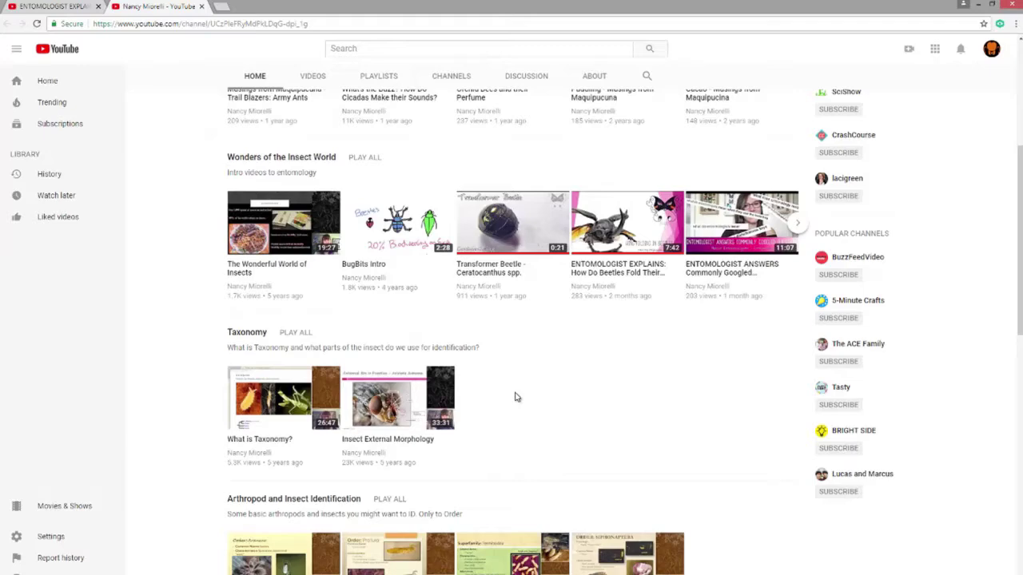
{"action": "scroll", "coordinate": [517, 343], "scroll_direction": "up", "scroll_amount": 1}
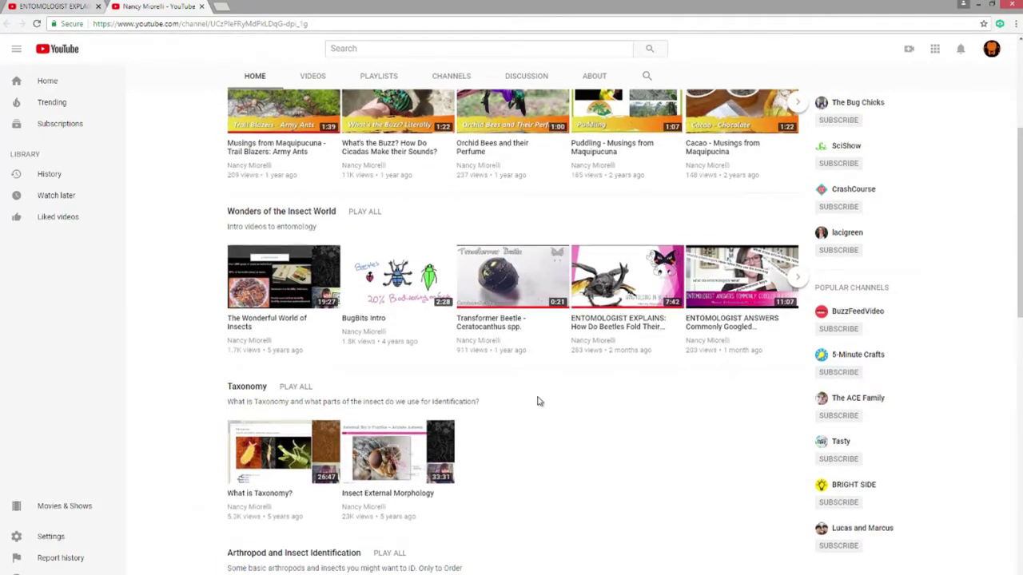
{"action": "scroll", "coordinate": [539, 402], "scroll_direction": "down", "scroll_amount": 1}
{"action": "scroll", "coordinate": [539, 406], "scroll_direction": "up", "scroll_amount": 2}
{"action": "scroll", "coordinate": [538, 404], "scroll_direction": "up", "scroll_amount": 2}
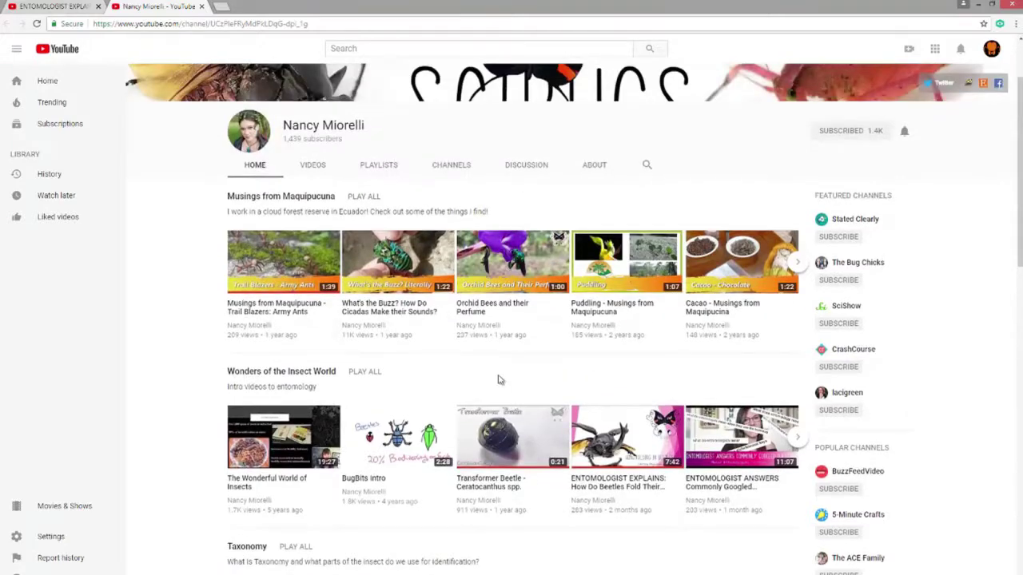
{"action": "scroll", "coordinate": [534, 360], "scroll_direction": "up", "scroll_amount": 2}
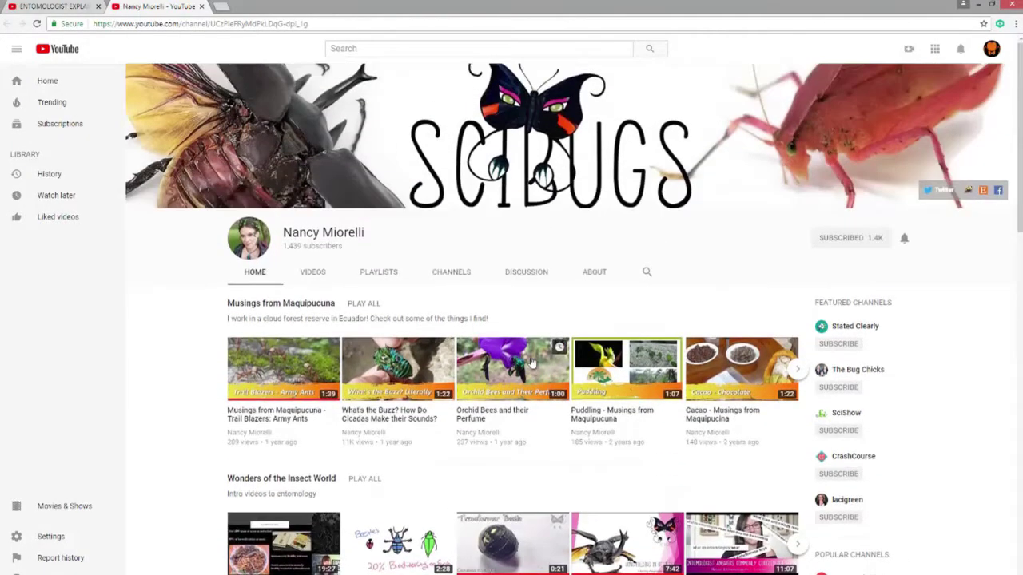
{"action": "scroll", "coordinate": [532, 363], "scroll_direction": "down", "scroll_amount": 3}
{"action": "scroll", "coordinate": [532, 366], "scroll_direction": "down", "scroll_amount": 3}
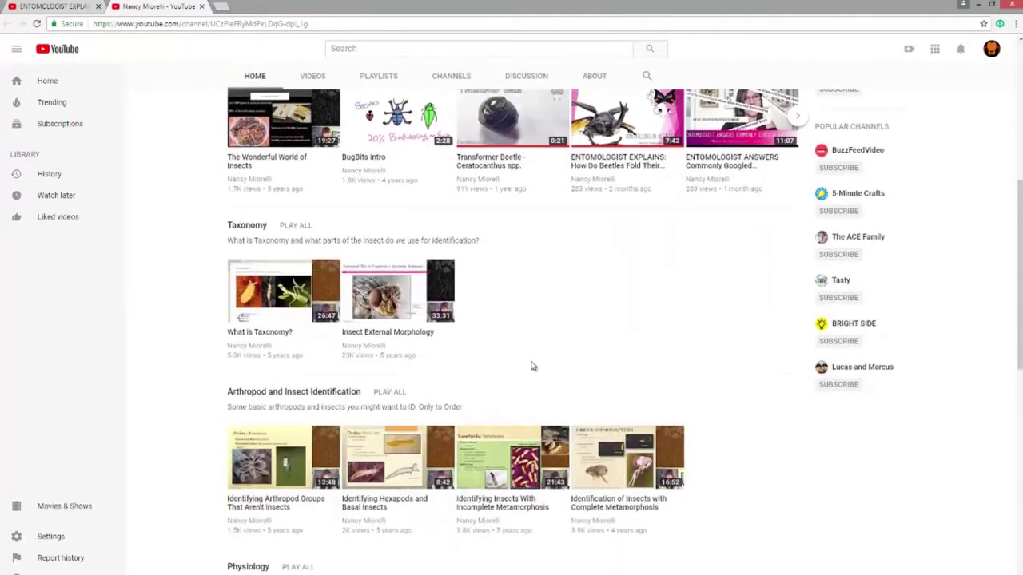
{"action": "scroll", "coordinate": [533, 366], "scroll_direction": "down", "scroll_amount": 1}
{"action": "scroll", "coordinate": [532, 365], "scroll_direction": "up", "scroll_amount": 7}
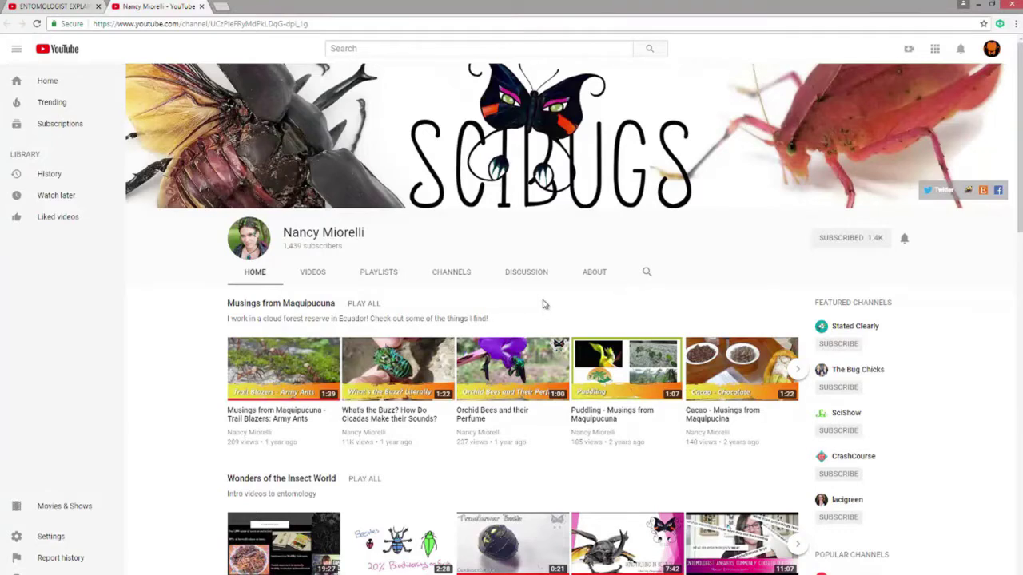
{"action": "left_click", "coordinate": [62, 8]}
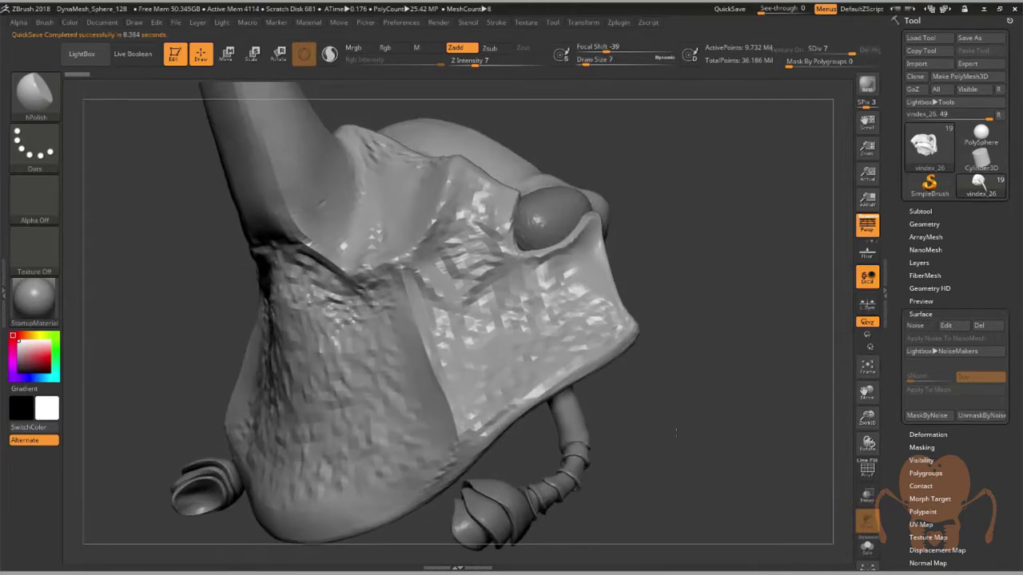
In ZBrush, make the earlier vindex_20 model with the smooth horn the active tool and frame its horn base from the front
{"action": "left_click_drag", "start_coordinate": [675, 432], "coordinate": [699, 424]}
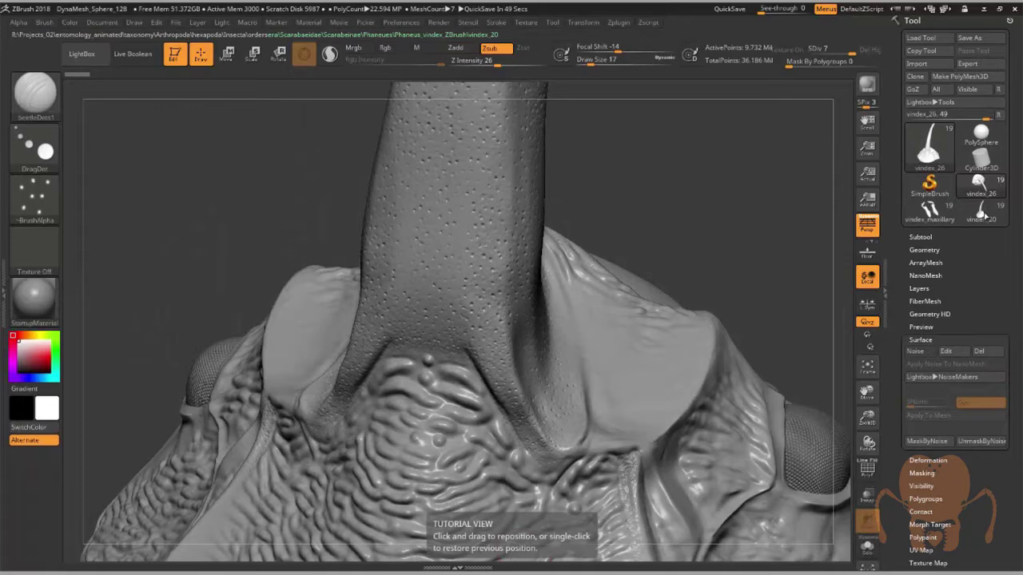
{"action": "left_click", "coordinate": [981, 213]}
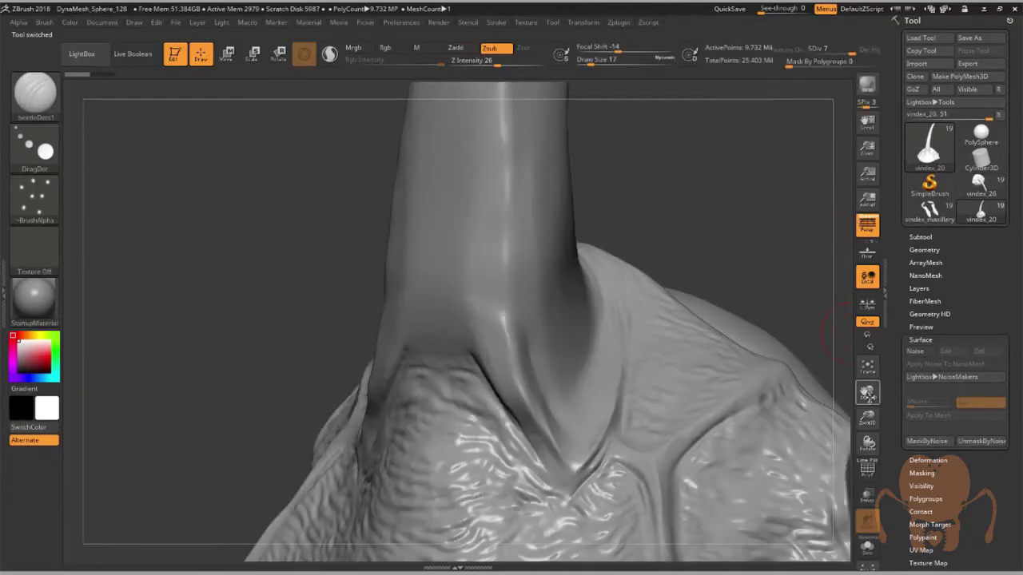
{"action": "mouse_move", "coordinate": [867, 391]}
{"action": "left_mouse_down"}
{"action": "mouse_move", "coordinate": [853, 366]}
{"action": "mouse_move", "coordinate": [794, 429]}
{"action": "mouse_move", "coordinate": [815, 440]}
{"action": "left_mouse_up"}
{"action": "left_click_drag", "start_coordinate": [867, 392], "coordinate": [884, 463]}
{"action": "mouse_move", "coordinate": [867, 418]}
{"action": "left_mouse_down"}
{"action": "mouse_move", "coordinate": [749, 322]}
{"action": "mouse_move", "coordinate": [765, 326]}
{"action": "left_mouse_up"}
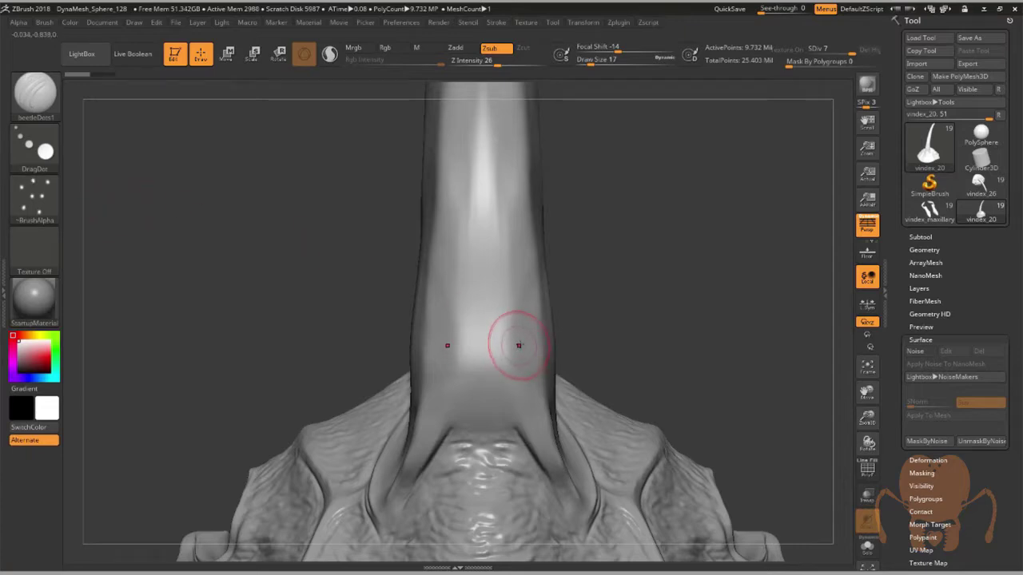
{"action": "mouse_move", "coordinate": [49, 206]}
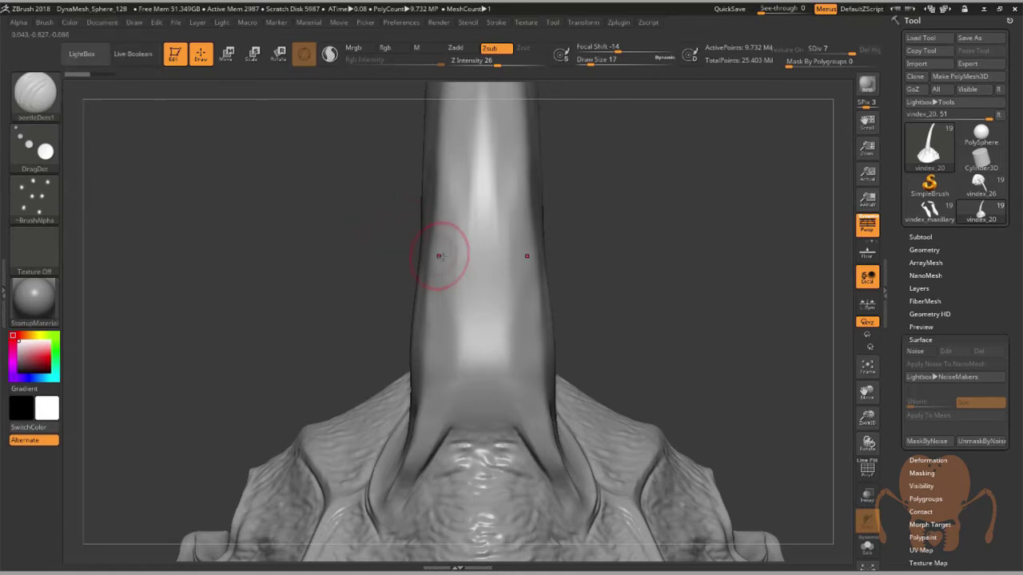
{"action": "left_click_drag", "start_coordinate": [867, 417], "coordinate": [865, 455]}
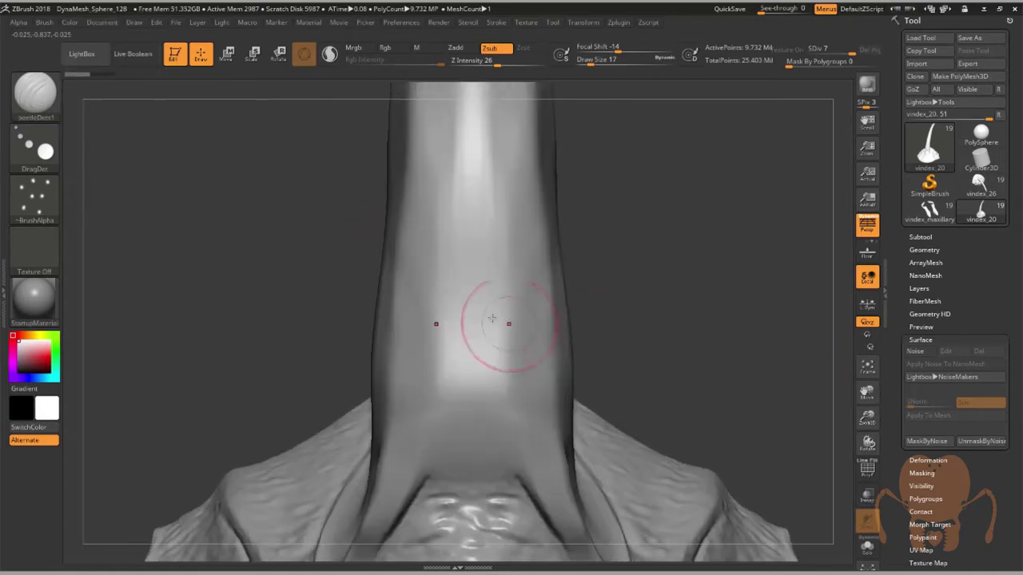
Try stamping mirrored pits on the front of the horn with the BeetleDots1 brush at draw size 17
{"action": "left_click_drag", "start_coordinate": [544, 323], "coordinate": [538, 325]}
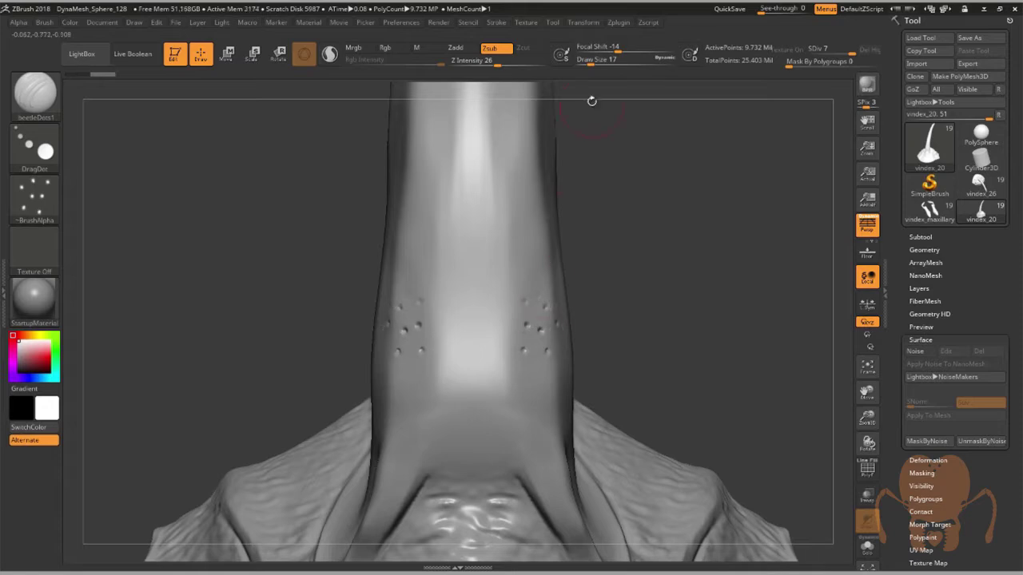
{"action": "key", "text": "ctrl+z"}
{"action": "left_click", "coordinate": [595, 62]}
{"action": "left_click_drag", "start_coordinate": [596, 61], "coordinate": [590, 62]}
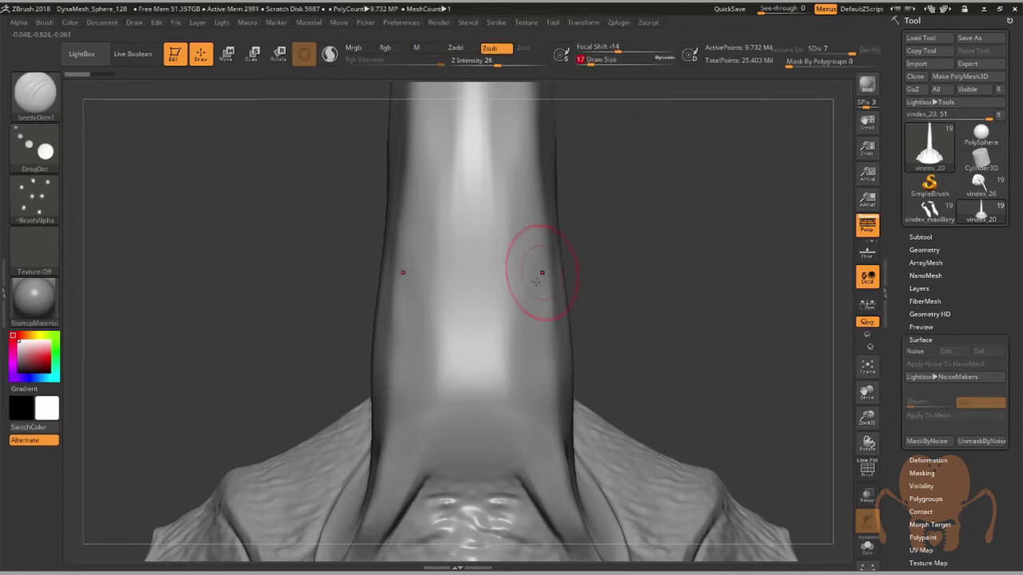
{"action": "mouse_move", "coordinate": [543, 280]}
{"action": "left_mouse_down"}
{"action": "mouse_move", "coordinate": [528, 304]}
{"action": "mouse_move", "coordinate": [539, 306]}
{"action": "left_mouse_up"}
{"action": "key", "text": "ctrl+z"}
Set the draw size to 12 and stamp mirrored clusters of pits on both sides of the lower horn's front face
{"action": "left_click", "coordinate": [594, 62]}
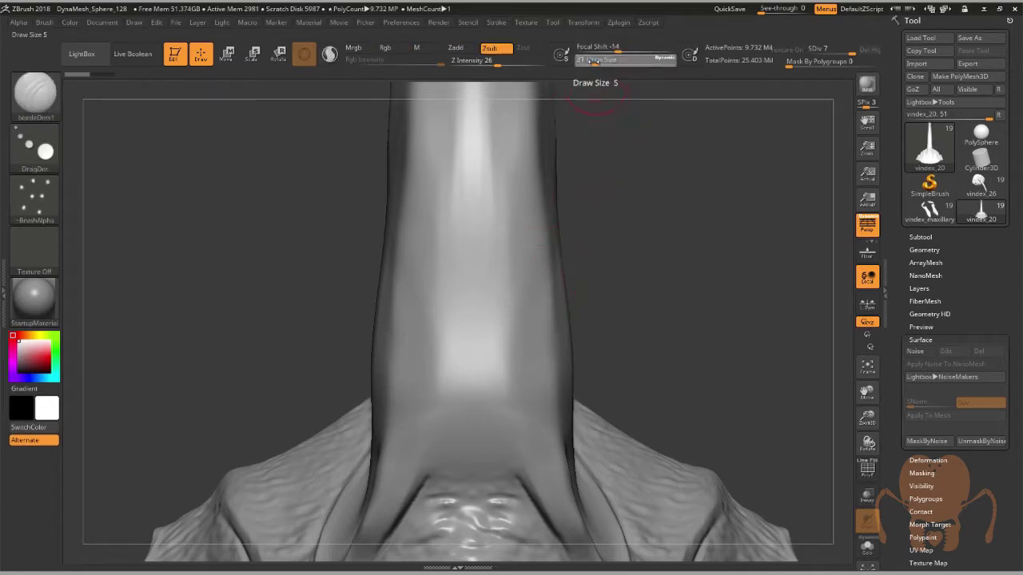
{"action": "key", "text": "Return"}
{"action": "left_click_drag", "start_coordinate": [526, 320], "coordinate": [526, 322]}
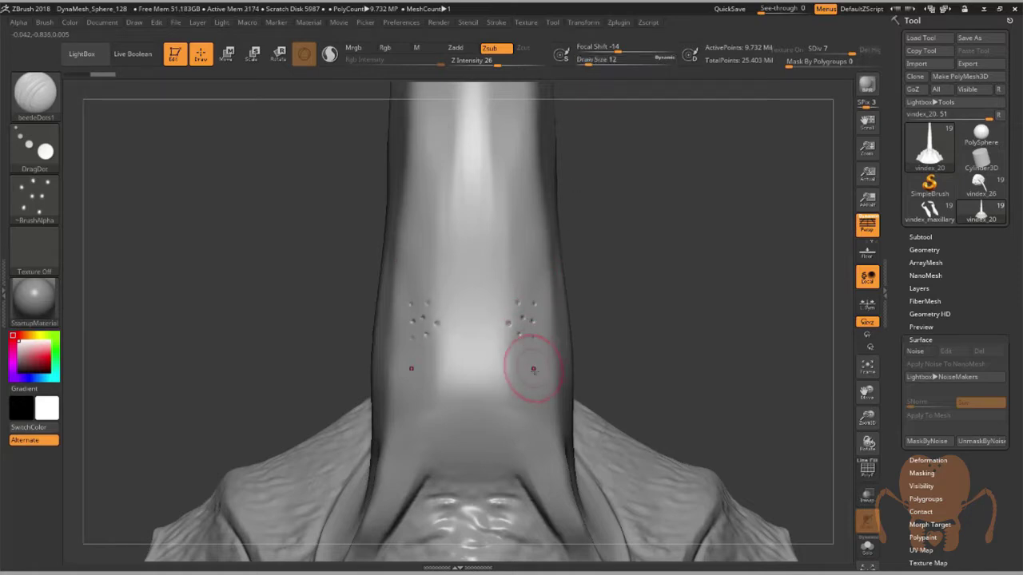
{"action": "left_click_drag", "start_coordinate": [532, 373], "coordinate": [530, 370]}
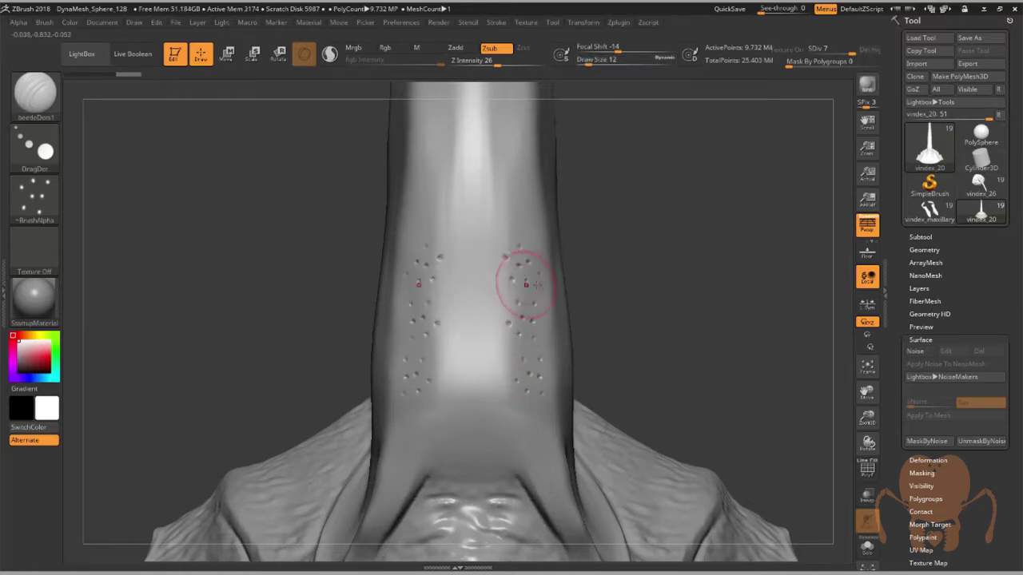
{"action": "left_click", "coordinate": [525, 283]}
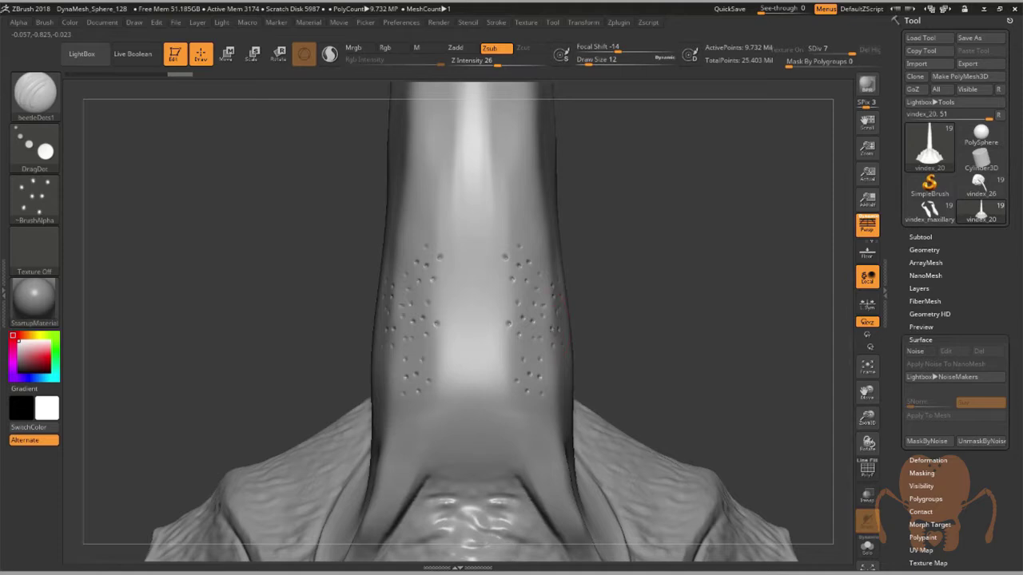
Stamp more mirrored pit clusters along the side ridge of the lower horn, continuing them farther up the horn
{"action": "left_click_drag", "start_coordinate": [592, 345], "coordinate": [551, 387]}
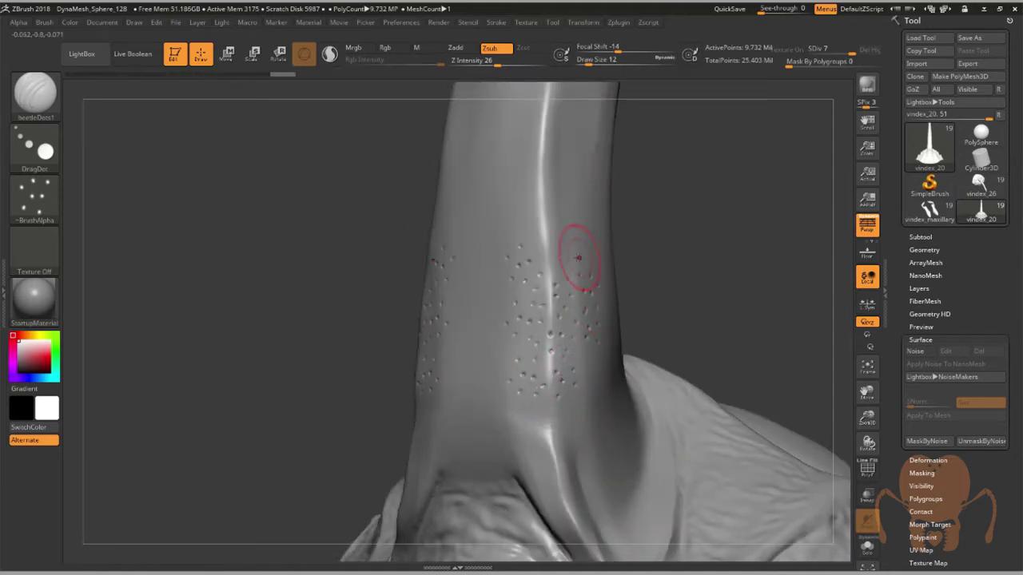
{"action": "left_click", "coordinate": [541, 206]}
{"action": "left_click", "coordinate": [570, 214]}
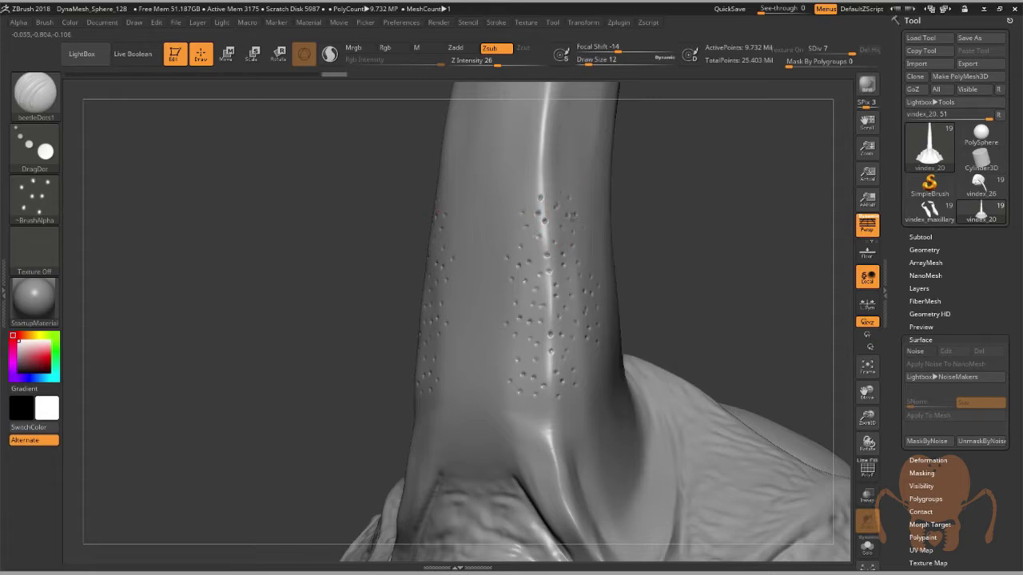
{"action": "left_click_drag", "start_coordinate": [640, 209], "coordinate": [642, 318], "text": "alt"}
{"action": "left_click", "coordinate": [587, 249]}
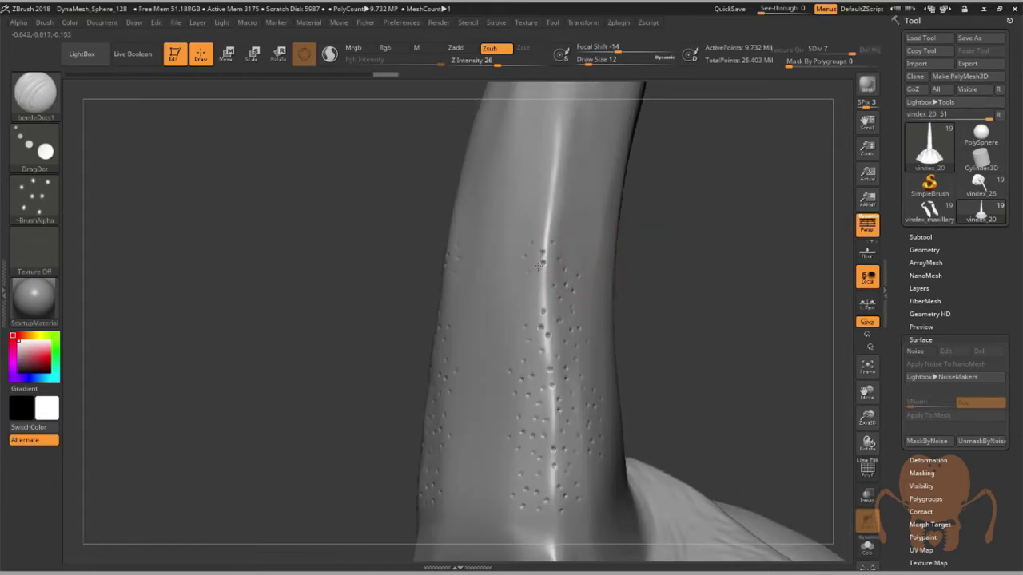
Fill the smooth central strip on the lower horn's front face with overlapping pit stamps at draw size 12
{"action": "left_click_drag", "start_coordinate": [653, 274], "coordinate": [666, 256]}
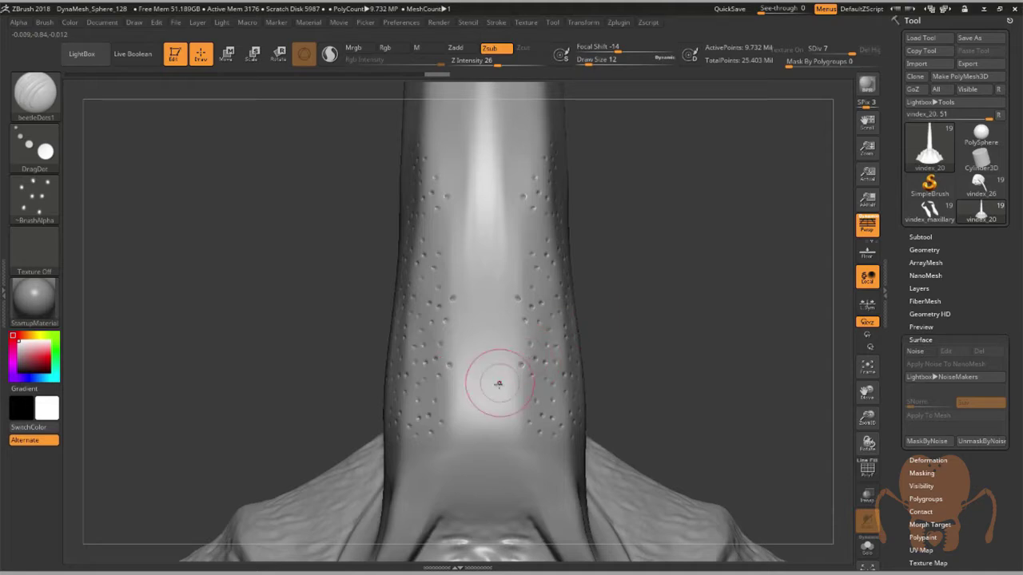
{"action": "left_click", "coordinate": [461, 390]}
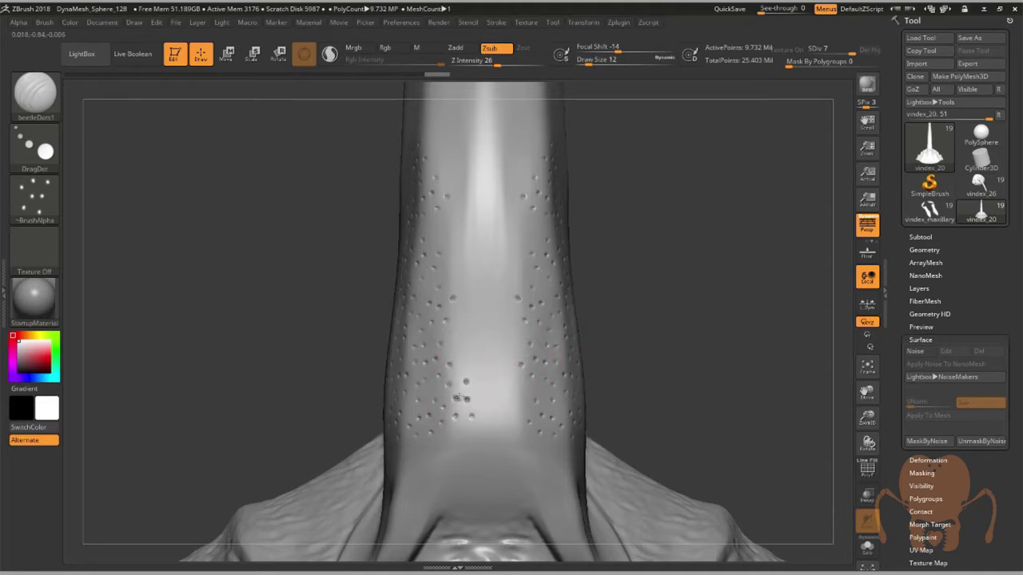
{"action": "left_click", "coordinate": [493, 404]}
{"action": "left_click", "coordinate": [503, 347]}
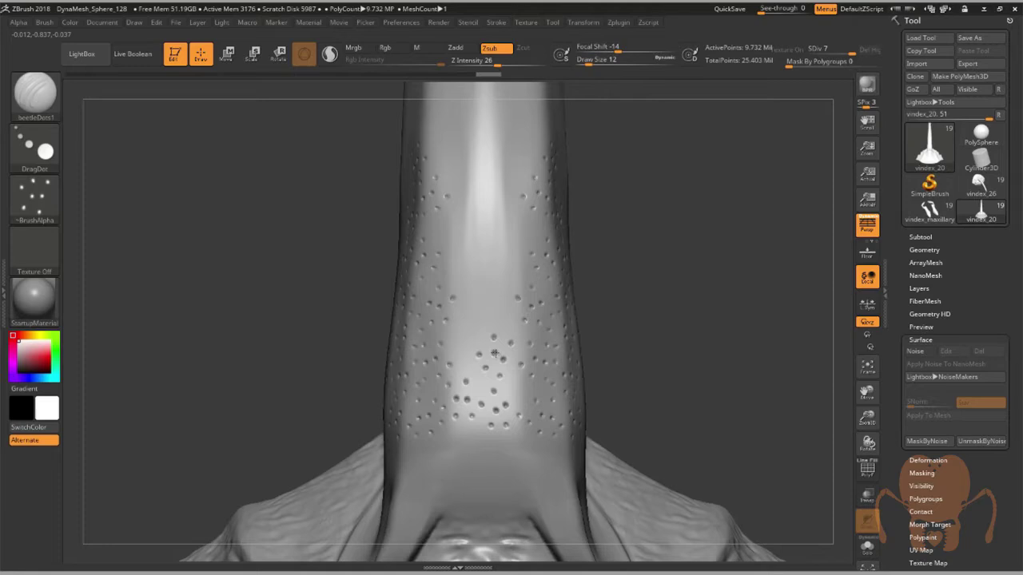
{"action": "left_click", "coordinate": [468, 328]}
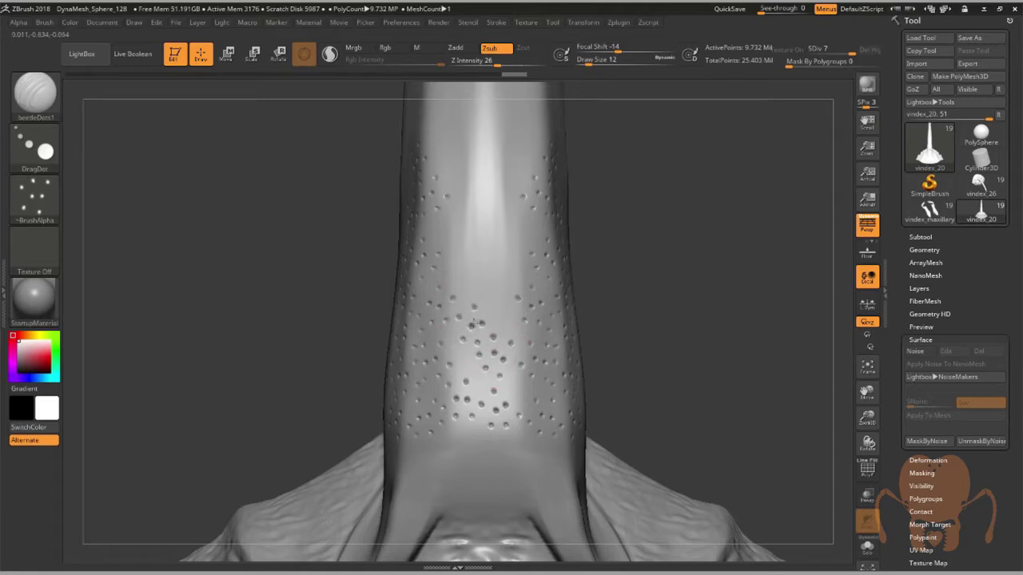
{"action": "left_click", "coordinate": [518, 293]}
{"action": "left_click_drag", "start_coordinate": [491, 290], "coordinate": [467, 278]}
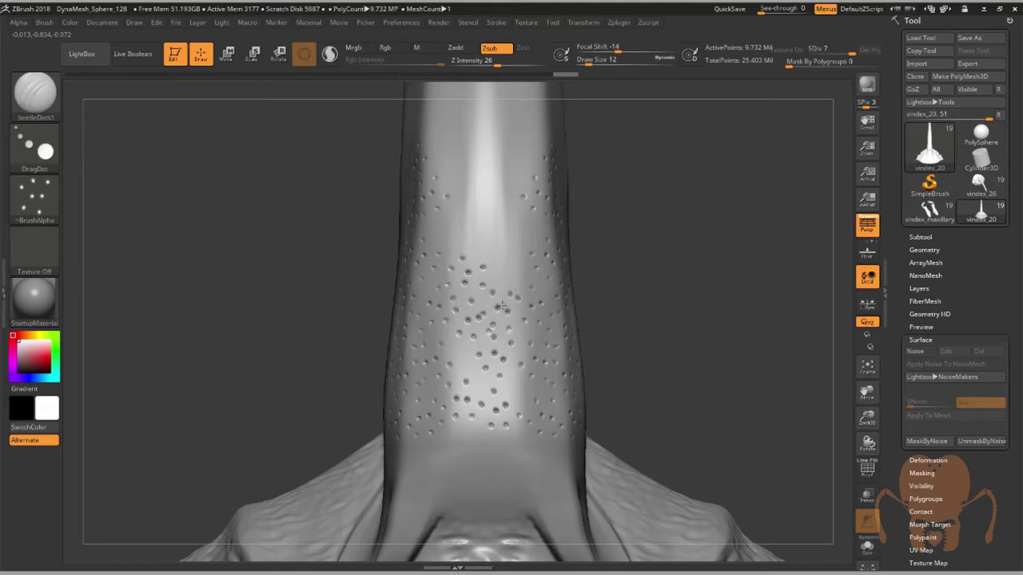
{"action": "left_click_drag", "start_coordinate": [585, 256], "coordinate": [509, 320]}
{"action": "left_click_drag", "start_coordinate": [477, 287], "coordinate": [473, 301]}
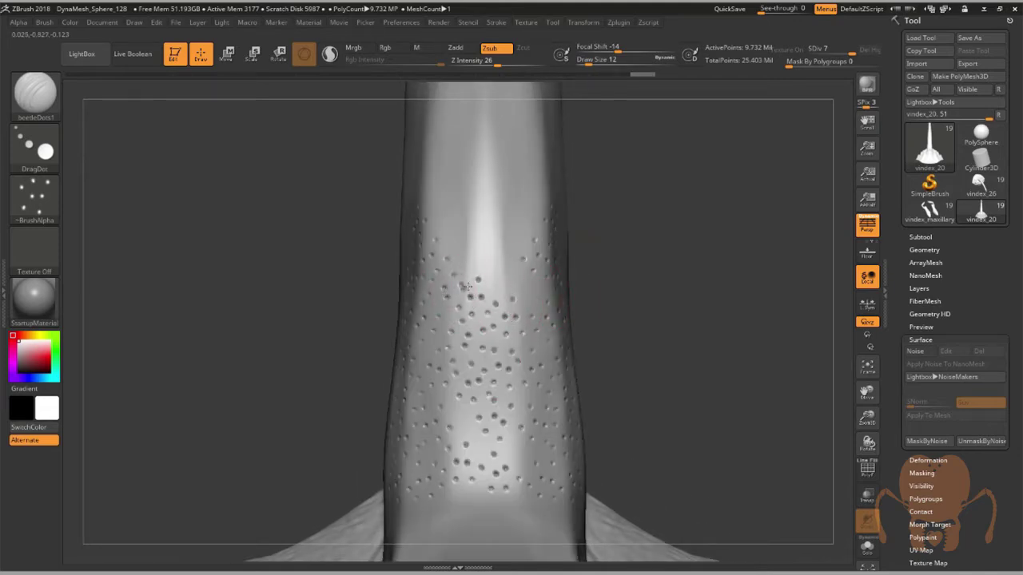
Mask the entire horn from its tip down to its base, working from a side view
{"action": "left_click_drag", "start_coordinate": [625, 327], "coordinate": [660, 336]}
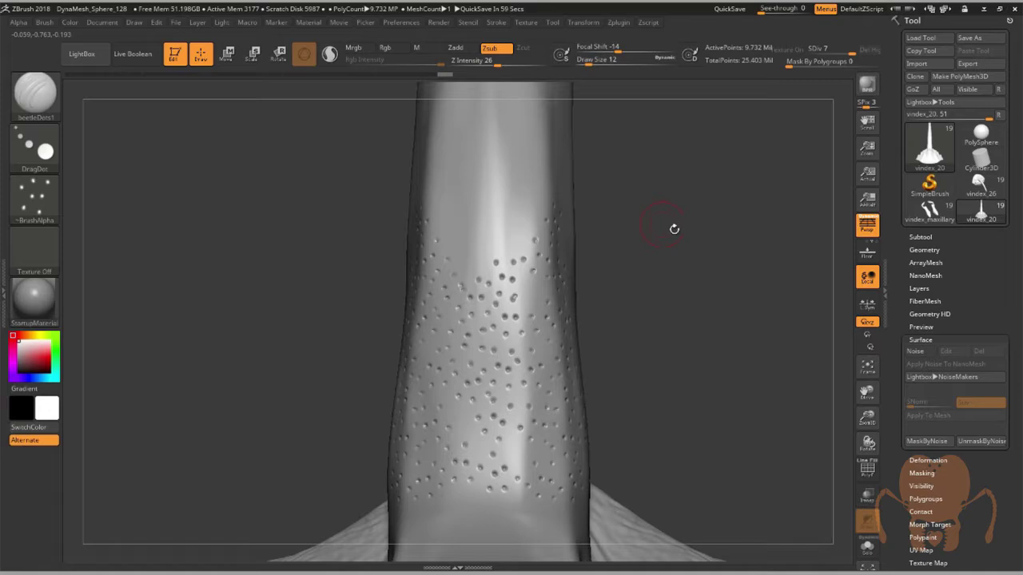
{"action": "left_click_drag", "start_coordinate": [867, 418], "coordinate": [863, 376]}
{"action": "left_click_drag", "start_coordinate": [776, 349], "coordinate": [697, 362]}
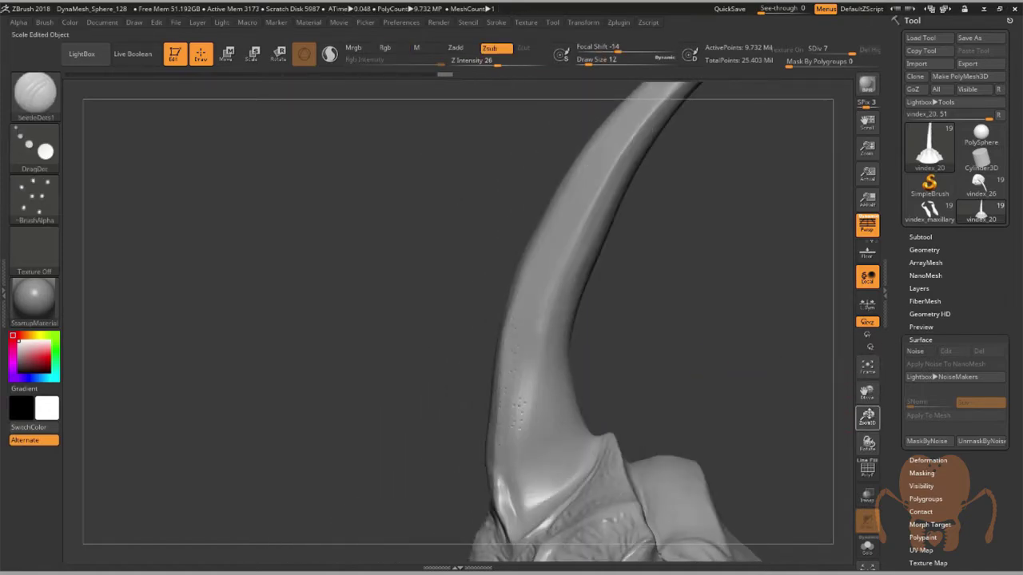
{"action": "left_click_drag", "start_coordinate": [867, 418], "coordinate": [863, 393]}
{"action": "left_click_drag", "start_coordinate": [831, 384], "coordinate": [694, 357]}
{"action": "left_click_drag", "start_coordinate": [868, 418], "coordinate": [865, 408]}
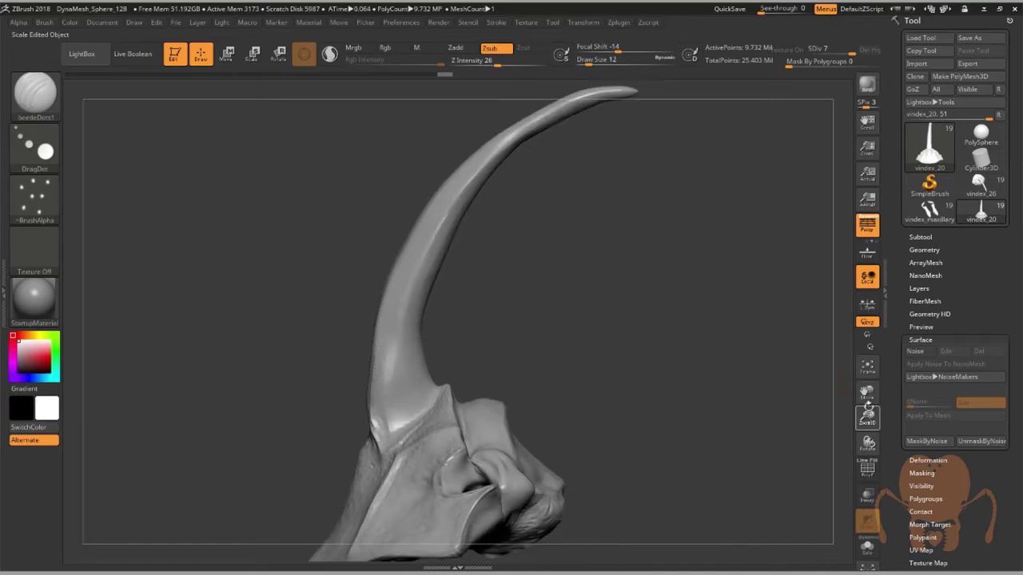
{"action": "left_click_drag", "start_coordinate": [376, 137], "coordinate": [371, 197], "text": "alt"}
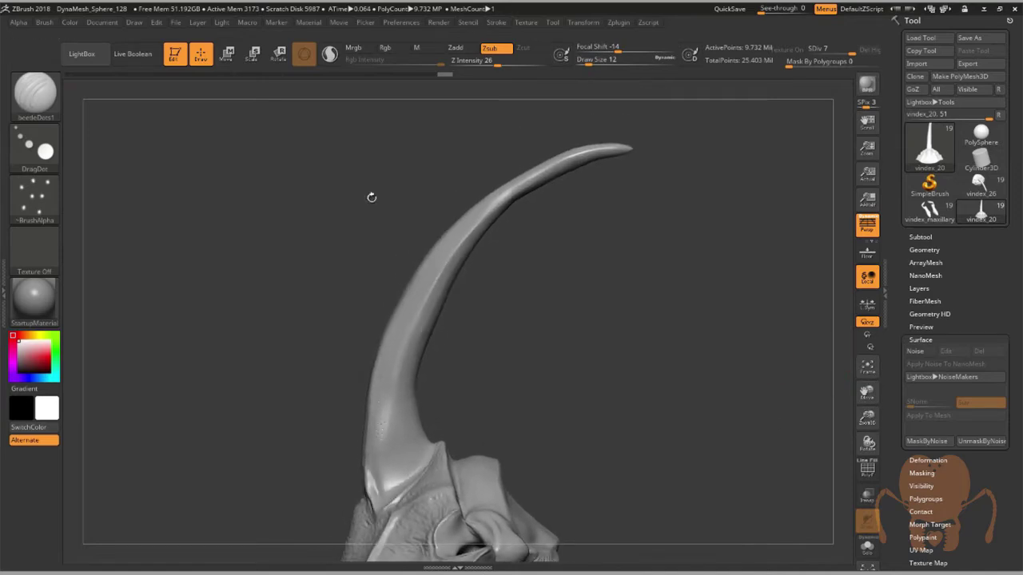
{"action": "left_click", "coordinate": [42, 100], "text": "ctrl"}
{"action": "left_click", "coordinate": [307, 154]}
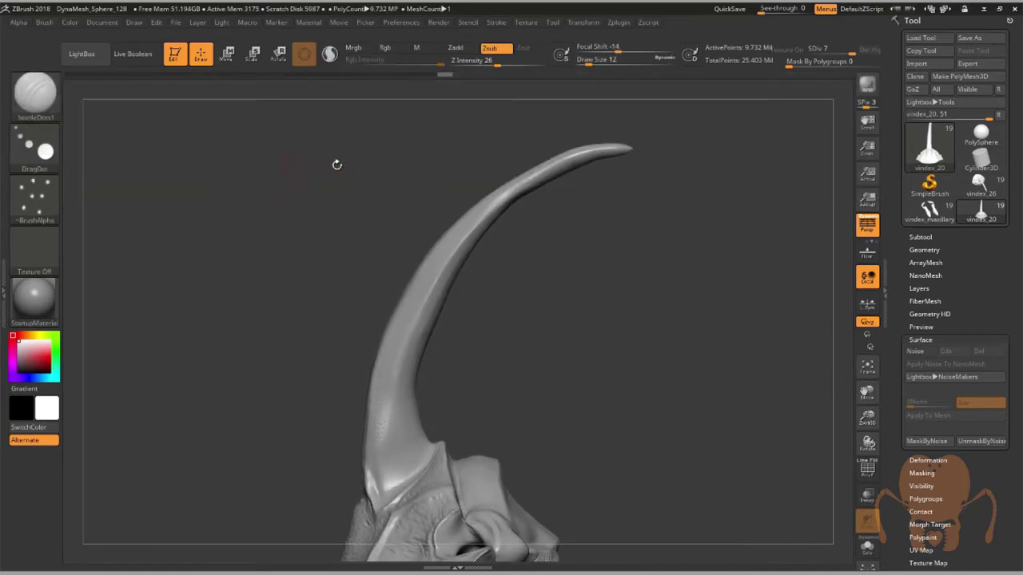
{"action": "mouse_move", "coordinate": [364, 156]}
{"action": "left_mouse_down", "text": "ctrl"}
{"action": "mouse_move", "coordinate": [675, 132]}
{"action": "mouse_move", "coordinate": [464, 369]}
{"action": "mouse_move", "coordinate": [414, 462]}
{"action": "mouse_move", "coordinate": [371, 499]}
{"action": "mouse_move", "coordinate": [341, 446]}
{"action": "mouse_move", "coordinate": [339, 461]}
{"action": "left_mouse_up", "text": "ctrl"}
{"action": "left_click", "coordinate": [337, 466], "text": "ctrl"}
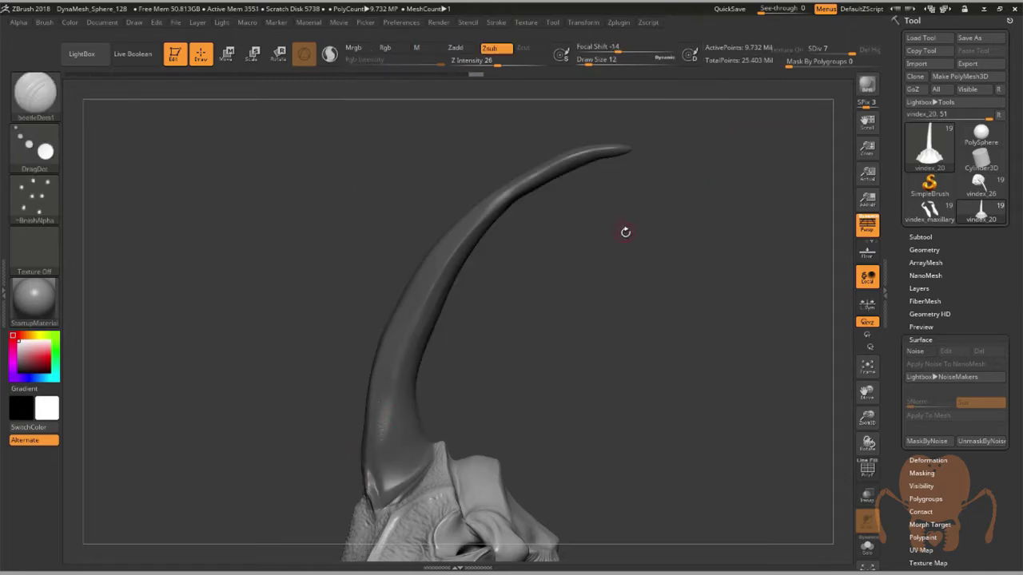
Clean up the mask's edge around the horn base with MaskPen at draw size 18, erasing the spill onto the head plates
{"action": "mouse_move", "coordinate": [624, 231]}
{"action": "left_mouse_down", "text": "shift"}
{"action": "mouse_move", "coordinate": [668, 235]}
{"action": "mouse_move", "coordinate": [588, 271]}
{"action": "mouse_move", "coordinate": [683, 261]}
{"action": "left_mouse_up", "text": "shift"}
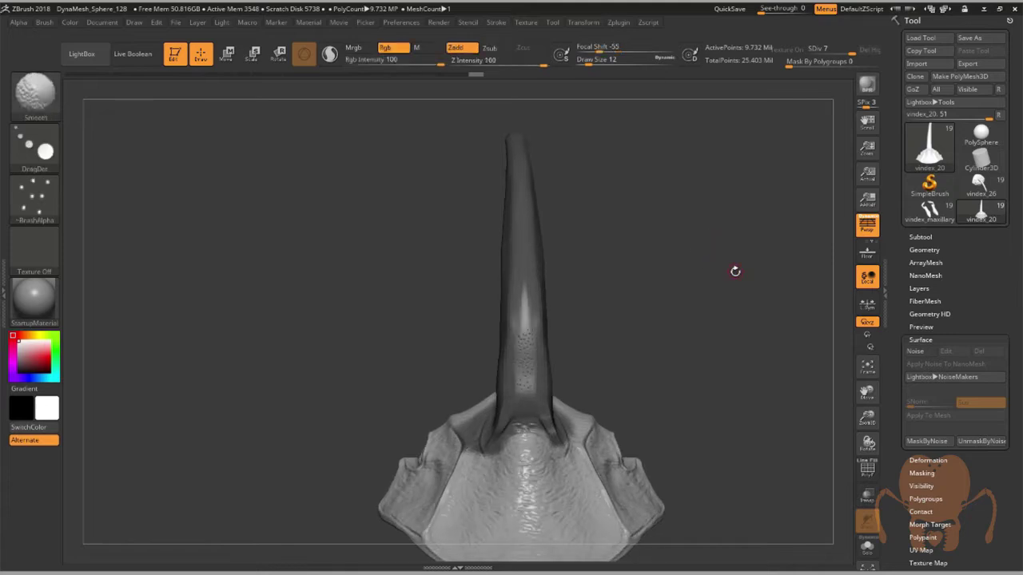
{"action": "left_click_drag", "start_coordinate": [868, 416], "coordinate": [821, 485]}
{"action": "mouse_move", "coordinate": [747, 431]}
{"action": "left_mouse_down", "text": "alt"}
{"action": "mouse_move", "coordinate": [743, 332]}
{"action": "mouse_move", "coordinate": [684, 323]}
{"action": "mouse_move", "coordinate": [697, 373]}
{"action": "left_mouse_up", "text": "alt"}
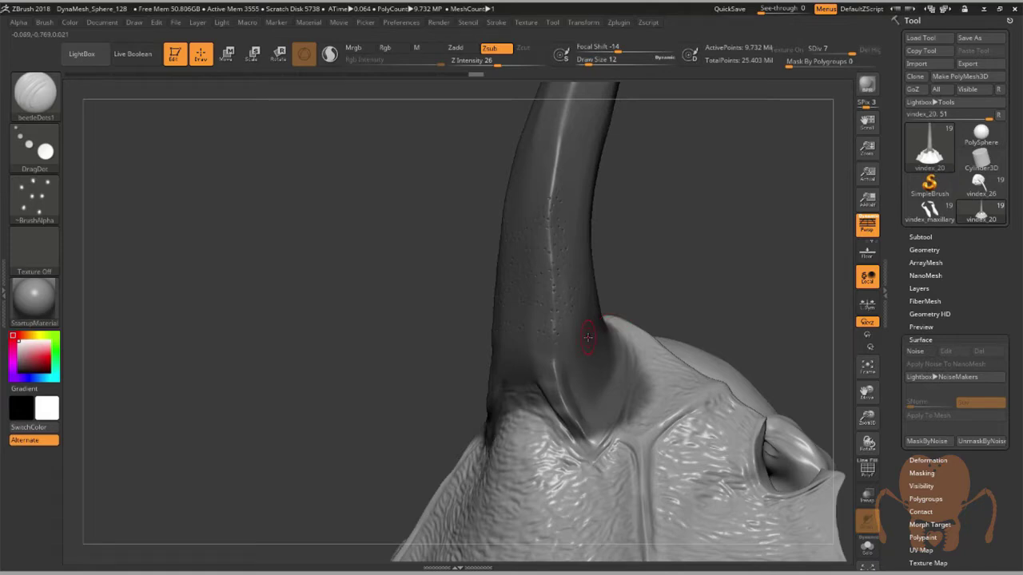
{"action": "left_click", "coordinate": [34, 92], "text": "ctrl"}
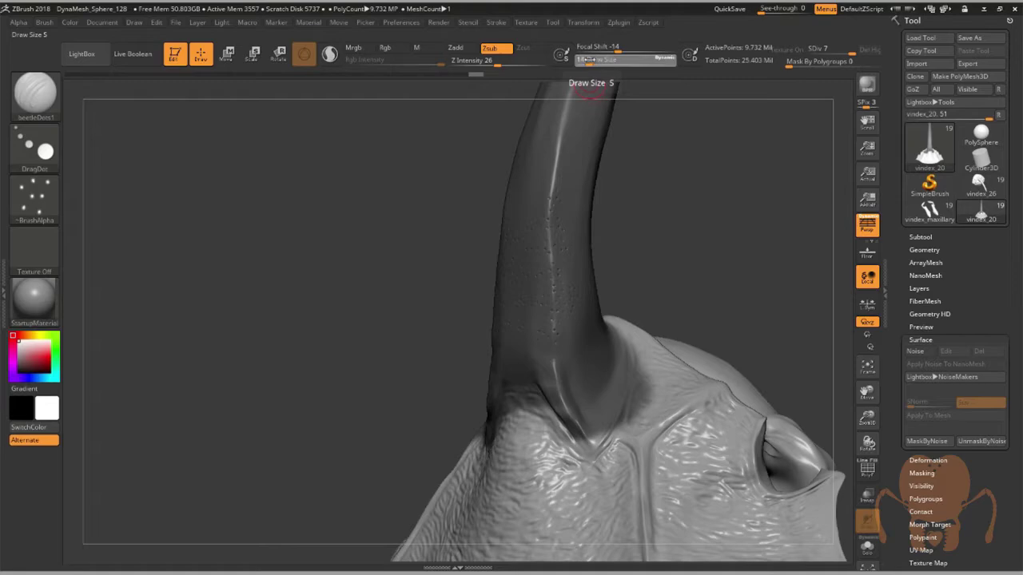
{"action": "key", "text": "ctrl"}
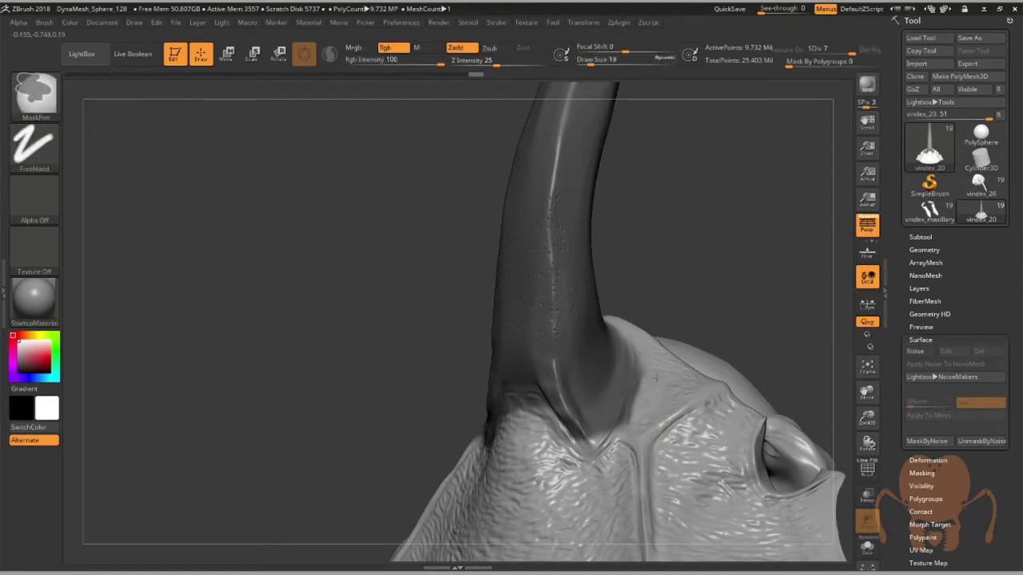
{"action": "left_click_drag", "start_coordinate": [689, 306], "coordinate": [676, 337]}
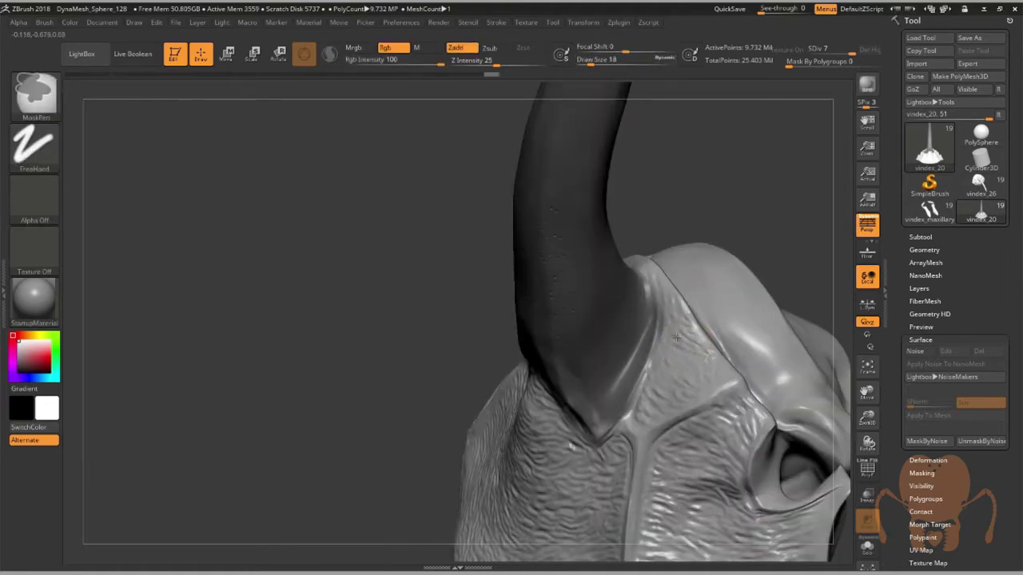
{"action": "left_click_drag", "start_coordinate": [703, 205], "coordinate": [754, 218]}
{"action": "mouse_move", "coordinate": [484, 356]}
{"action": "left_mouse_down", "text": "ctrl+alt"}
{"action": "mouse_move", "coordinate": [512, 285]}
{"action": "mouse_move", "coordinate": [485, 339]}
{"action": "left_mouse_up", "text": "ctrl+alt"}
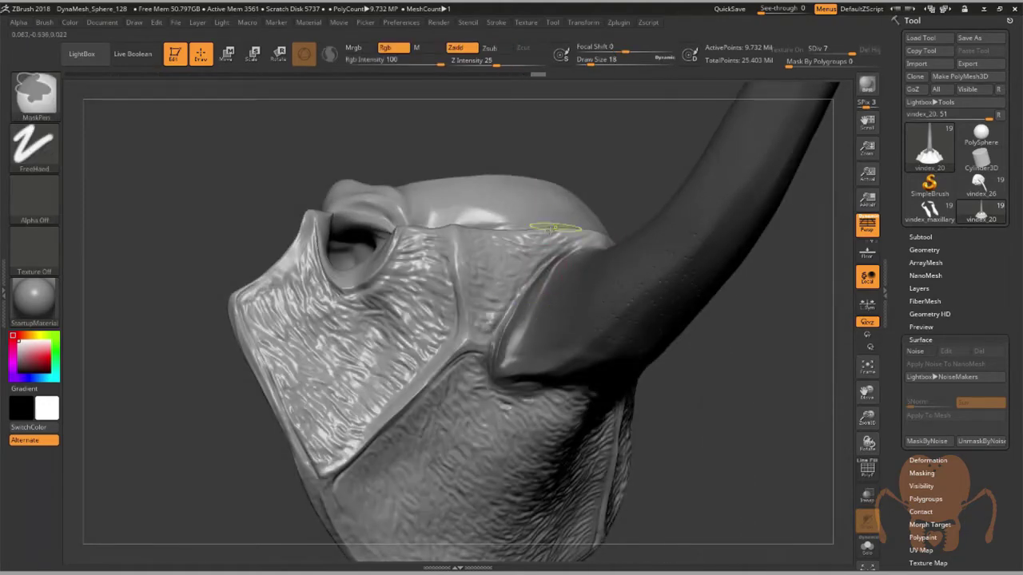
{"action": "mouse_move", "coordinate": [682, 434]}
{"action": "left_mouse_down"}
{"action": "mouse_move", "coordinate": [792, 390]}
{"action": "mouse_move", "coordinate": [767, 334]}
{"action": "left_mouse_up"}
Invert the mask to leave only the horn editable, and touch up the masked edge around the horn base
{"action": "left_click", "coordinate": [766, 335], "text": "ctrl"}
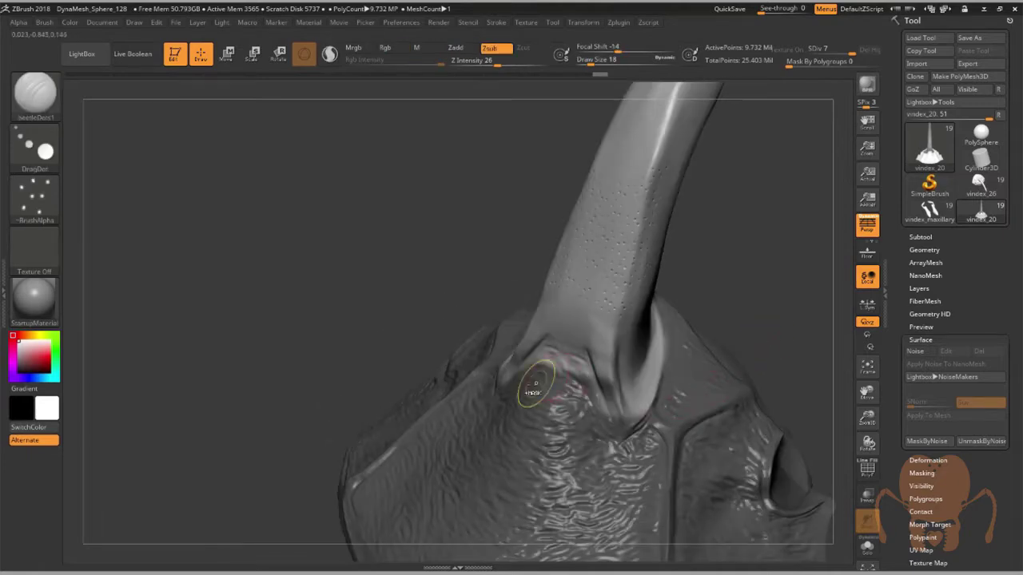
{"action": "mouse_move", "coordinate": [520, 374]}
{"action": "left_mouse_down", "text": "ctrl"}
{"action": "mouse_move", "coordinate": [551, 367]}
{"action": "mouse_move", "coordinate": [605, 403]}
{"action": "left_mouse_up", "text": "ctrl"}
{"action": "left_click_drag", "start_coordinate": [766, 340], "coordinate": [712, 350]}
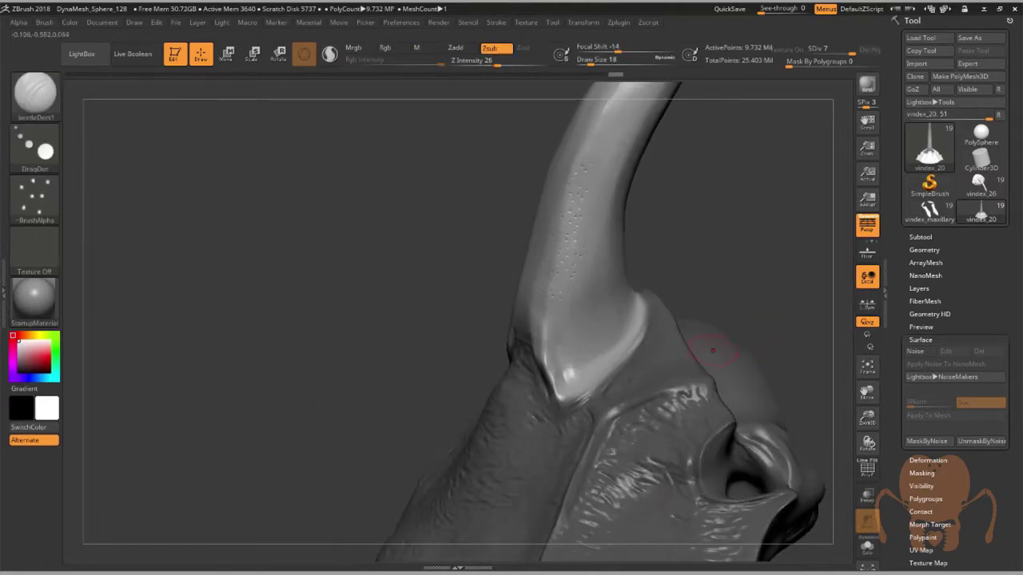
{"action": "mouse_move", "coordinate": [794, 306]}
{"action": "left_mouse_down"}
{"action": "mouse_move", "coordinate": [709, 438]}
{"action": "mouse_move", "coordinate": [724, 405]}
{"action": "mouse_move", "coordinate": [749, 429]}
{"action": "mouse_move", "coordinate": [671, 338]}
{"action": "left_mouse_up"}
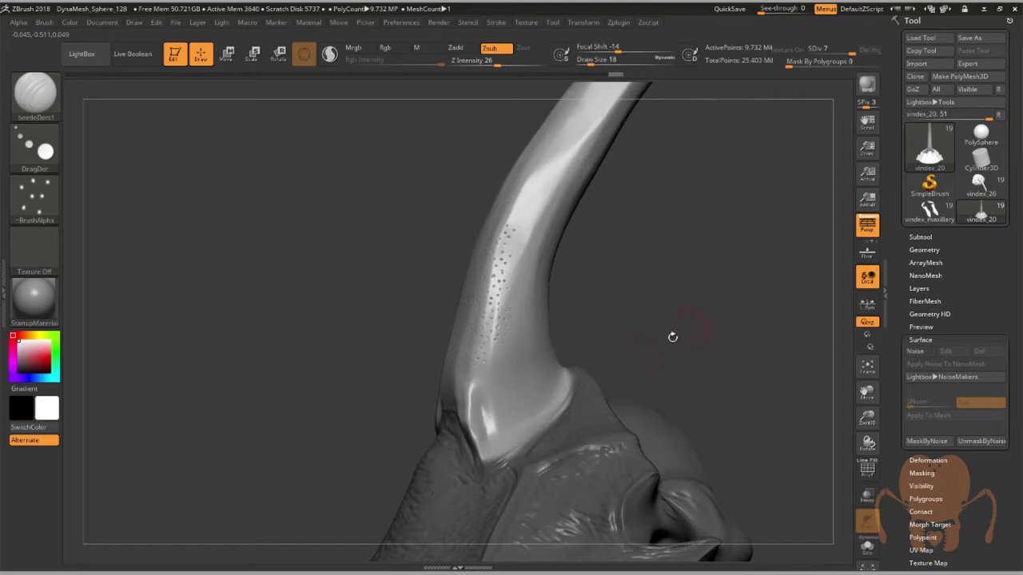
{"action": "key", "text": "ctrl"}
{"action": "key", "text": "alt"}
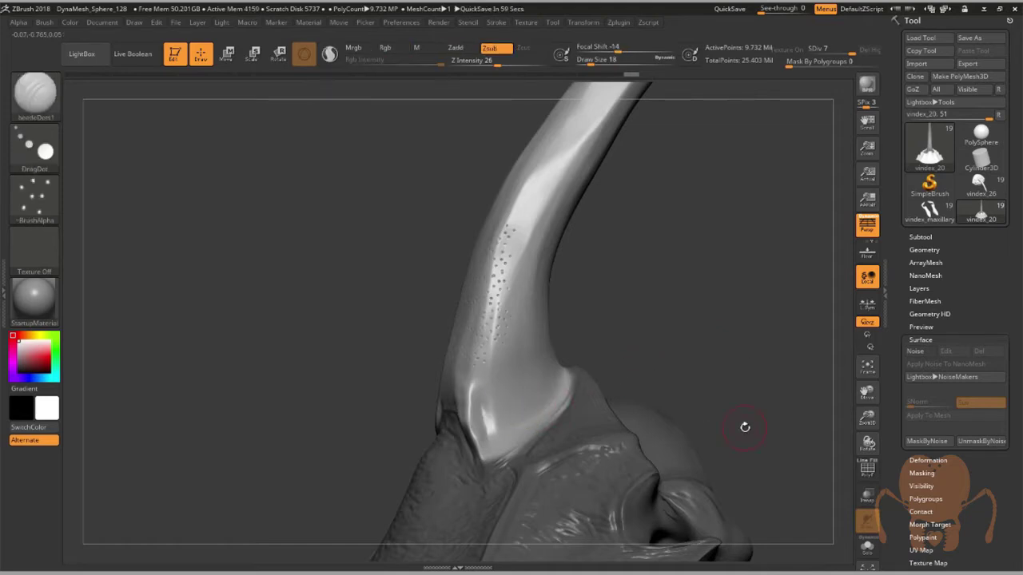
Open NoiseMaker for the model's surface noise and frame the lower horn in its preview
{"action": "left_click", "coordinate": [929, 340]}
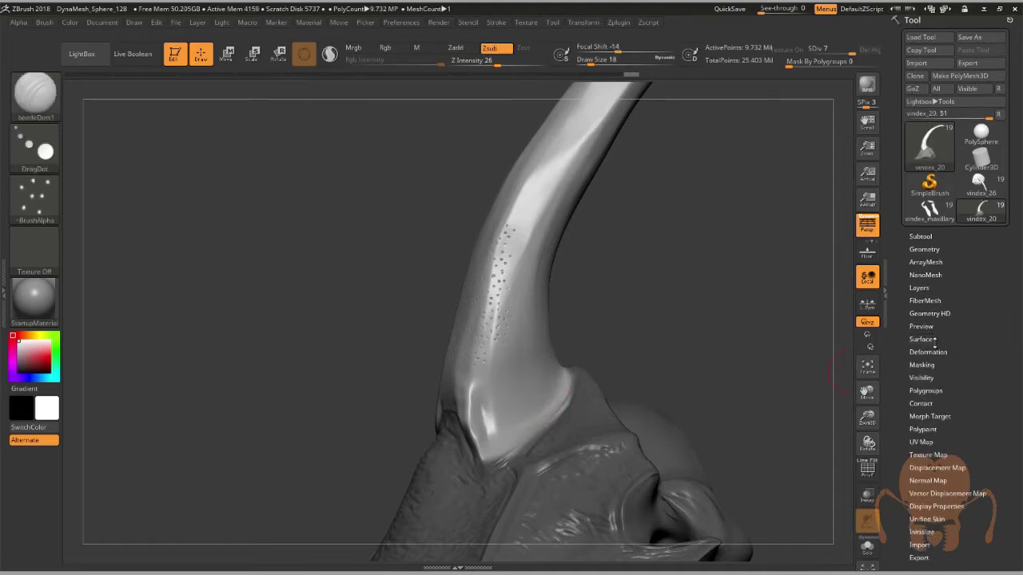
{"action": "left_click", "coordinate": [919, 339]}
{"action": "left_click_drag", "start_coordinate": [892, 334], "coordinate": [889, 376]}
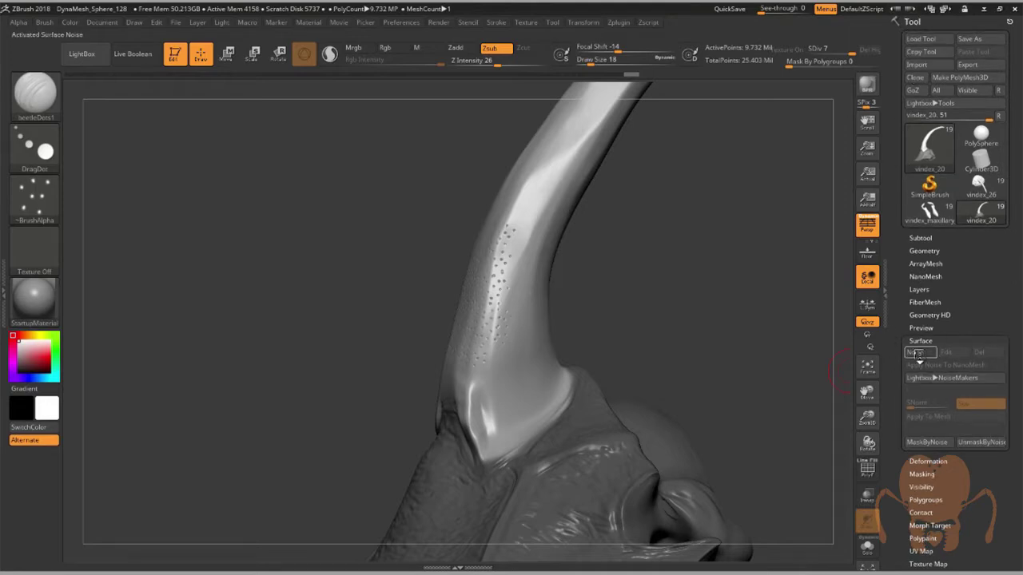
{"action": "left_click", "coordinate": [915, 352]}
{"action": "left_click_drag", "start_coordinate": [794, 225], "coordinate": [659, 144]}
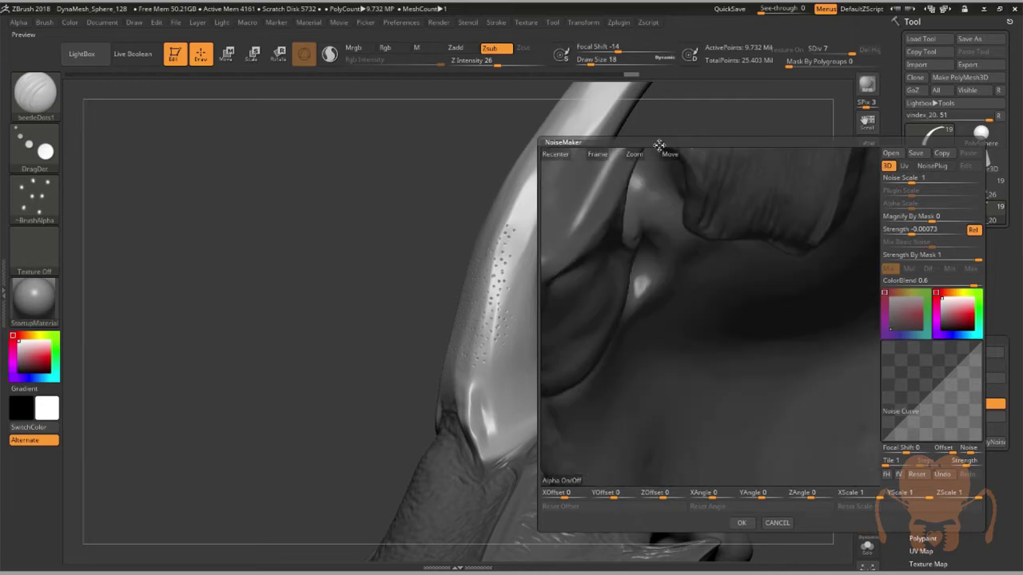
{"action": "left_click", "coordinate": [597, 152]}
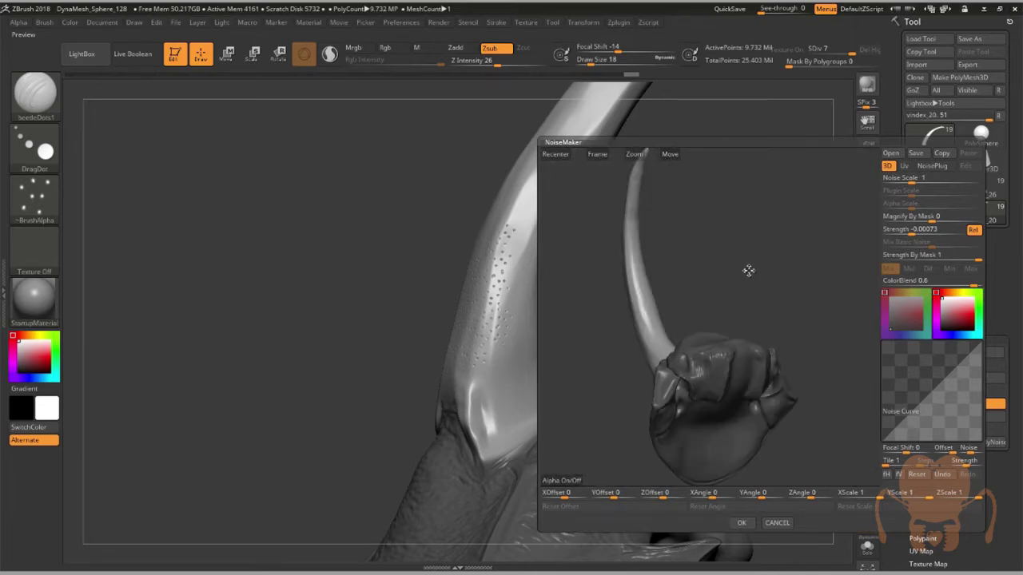
{"action": "left_click_drag", "start_coordinate": [746, 269], "coordinate": [666, 274]}
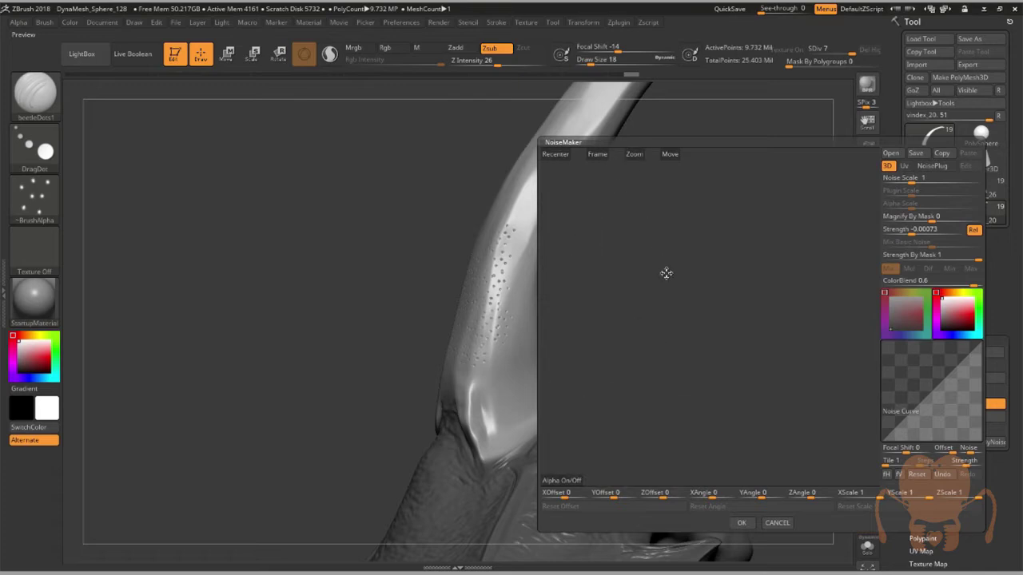
{"action": "left_click_drag", "start_coordinate": [756, 281], "coordinate": [680, 365]}
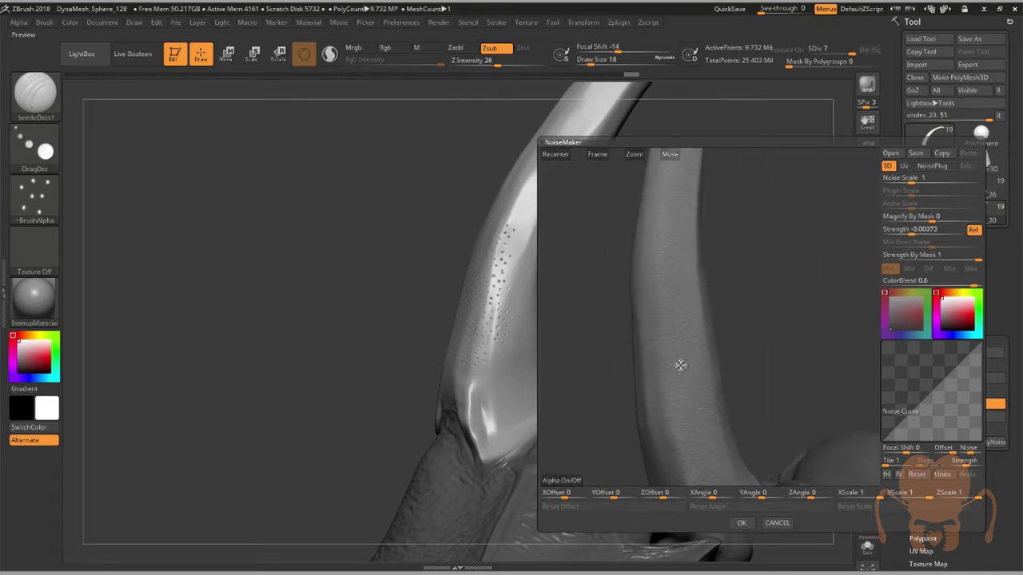
{"action": "left_click_drag", "start_coordinate": [779, 332], "coordinate": [780, 322]}
{"action": "left_click_drag", "start_coordinate": [660, 271], "coordinate": [656, 274]}
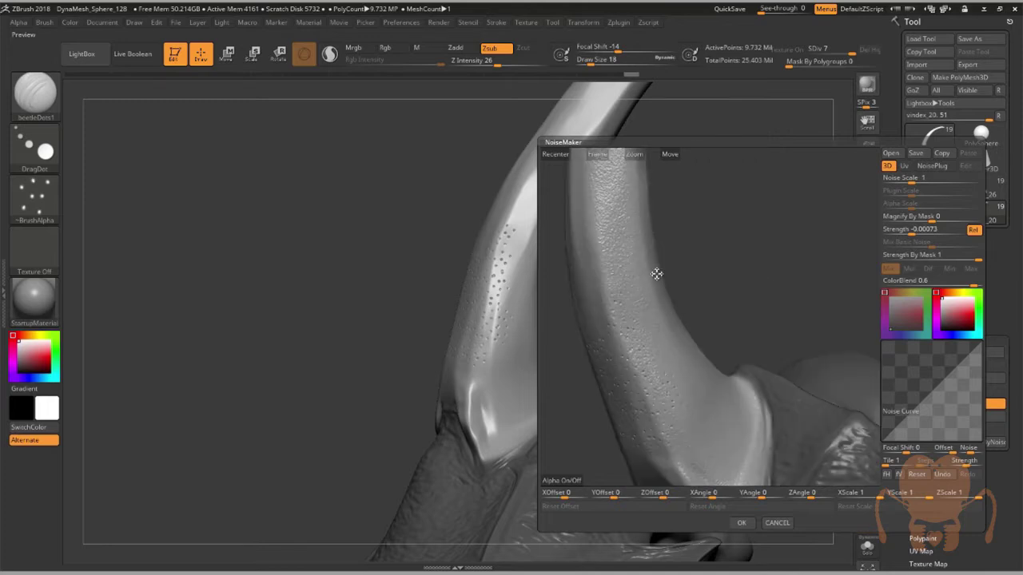
Bend the noise curve upward through an added midpoint and set the noise scale to 0.5294
{"action": "left_click_drag", "start_coordinate": [924, 406], "coordinate": [955, 366]}
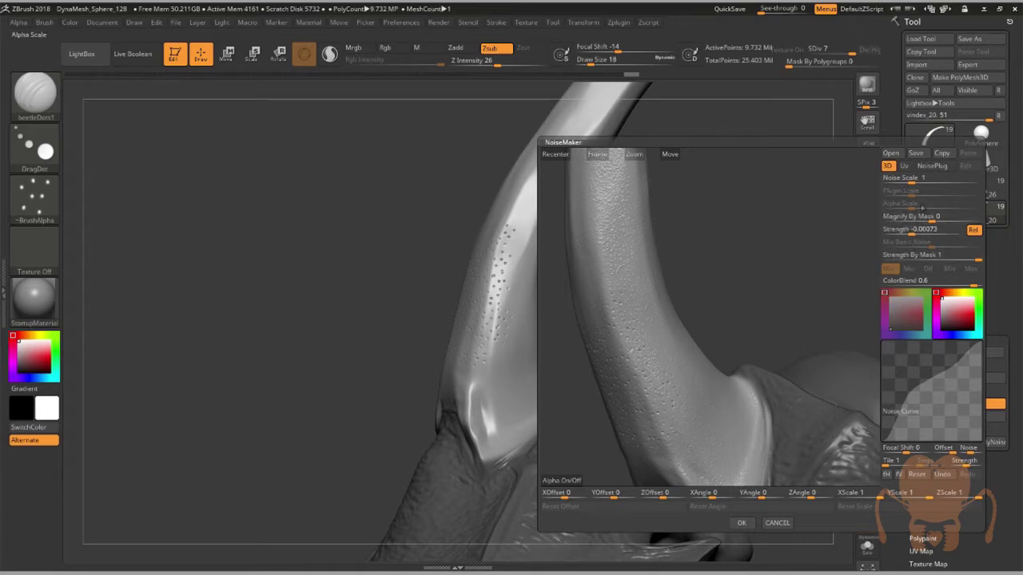
{"action": "left_click", "coordinate": [909, 179]}
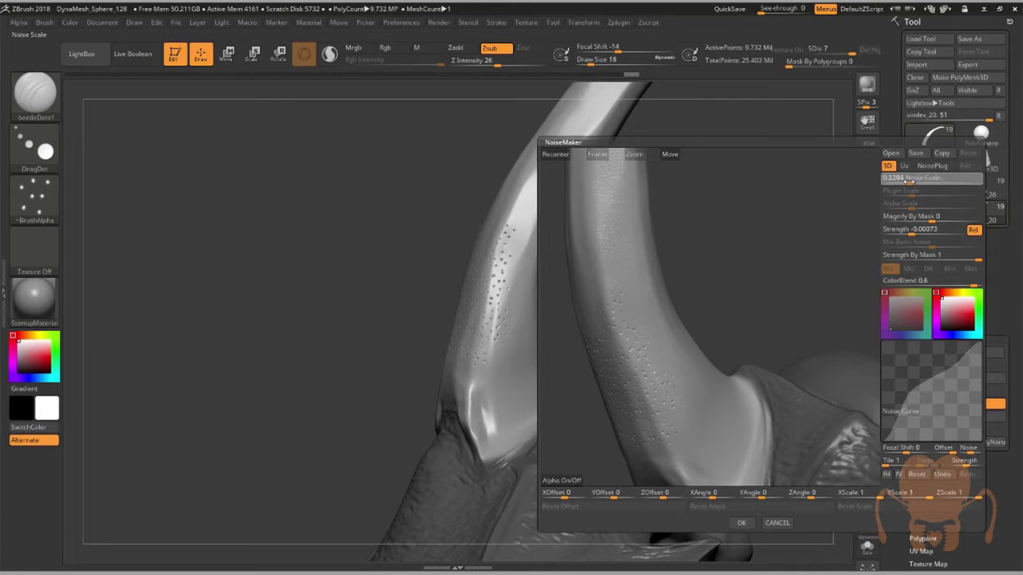
{"action": "type", "text": "0.5294"}
{"action": "key", "text": "Return"}
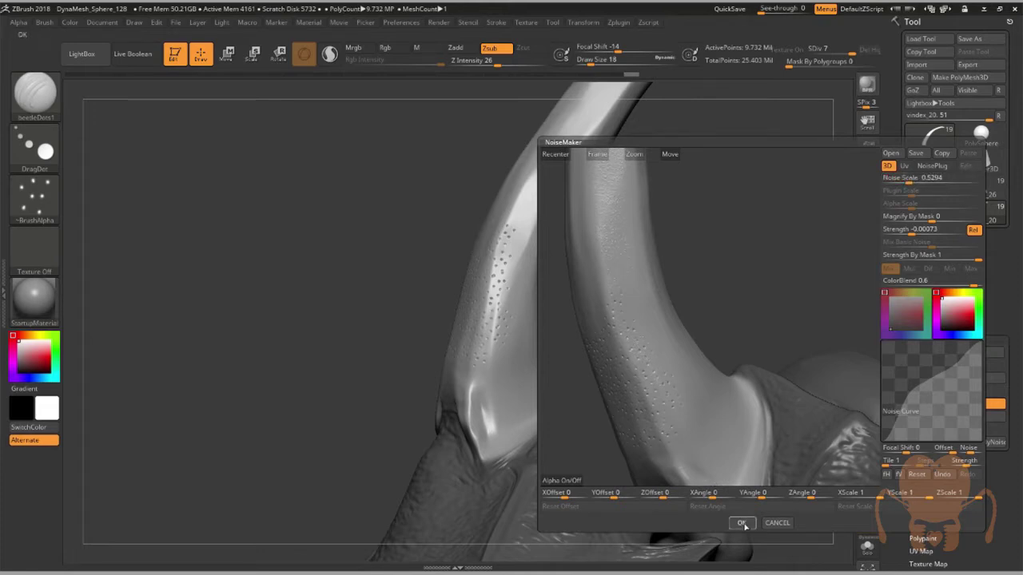
Accept the noise settings, apply the surface noise to the horn, and turn off the live Noise
{"action": "left_click", "coordinate": [741, 522]}
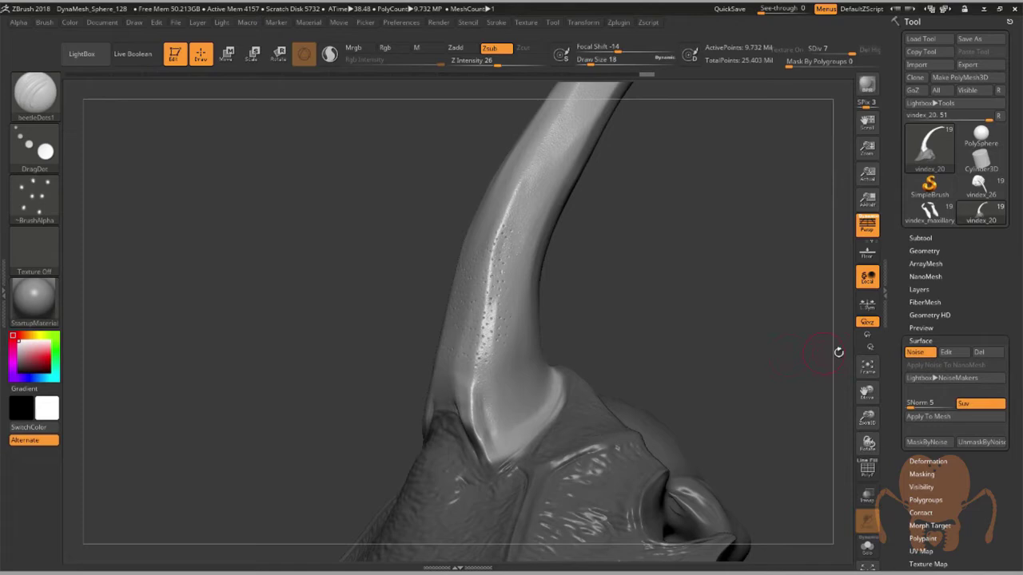
{"action": "left_click_drag", "start_coordinate": [861, 413], "coordinate": [862, 445]}
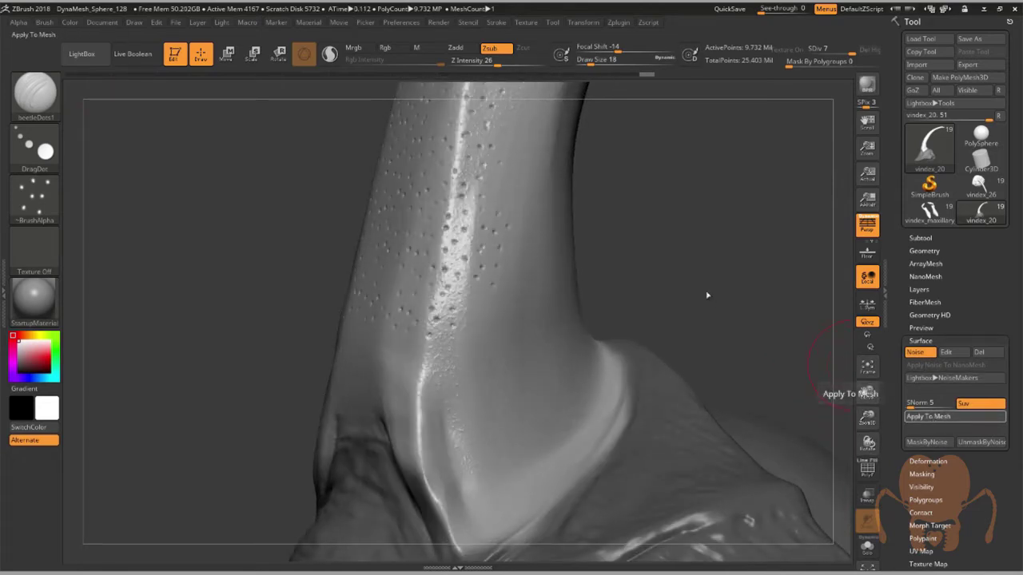
{"action": "mouse_move", "coordinate": [705, 289]}
{"action": "left_mouse_down"}
{"action": "mouse_move", "coordinate": [706, 270]}
{"action": "mouse_move", "coordinate": [720, 305]}
{"action": "mouse_move", "coordinate": [719, 281]}
{"action": "left_mouse_up"}
{"action": "left_click", "coordinate": [915, 351]}
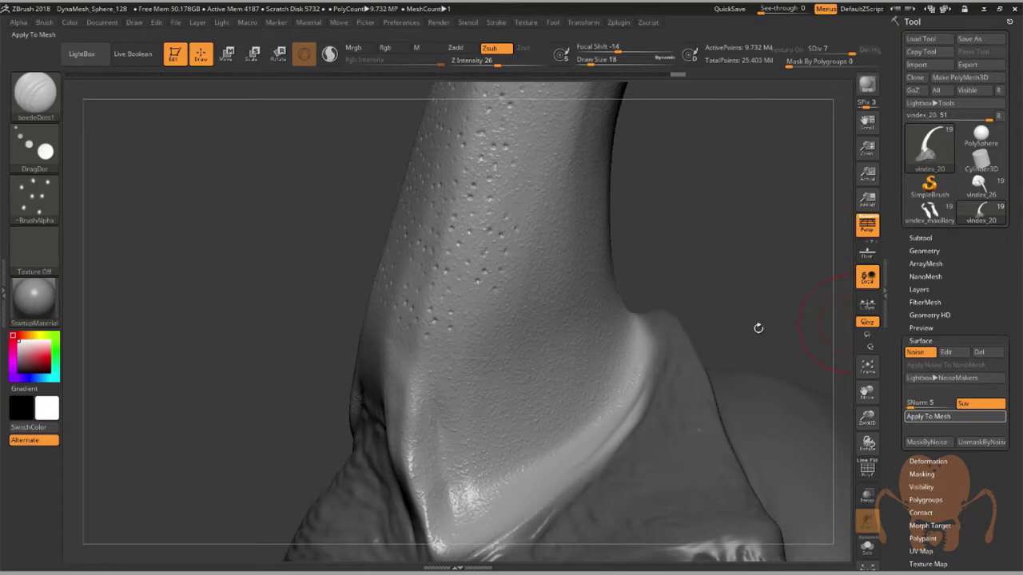
Clear the mask so that the whole head and horn are editable
{"action": "key", "text": "ctrl"}
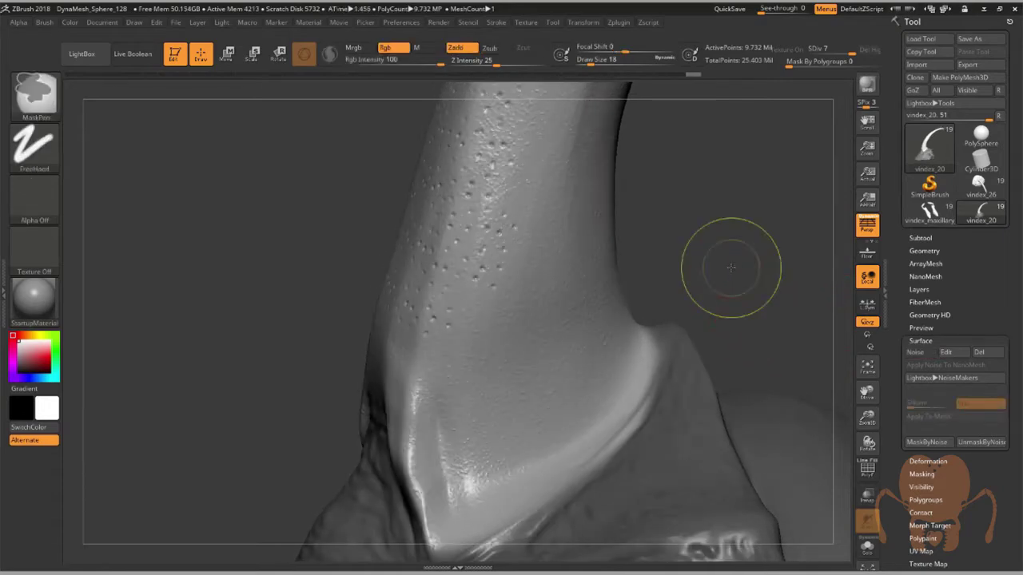
{"action": "left_click_drag", "start_coordinate": [731, 268], "coordinate": [787, 333], "text": "ctrl"}
{"action": "left_click_drag", "start_coordinate": [831, 384], "coordinate": [69, 254]}
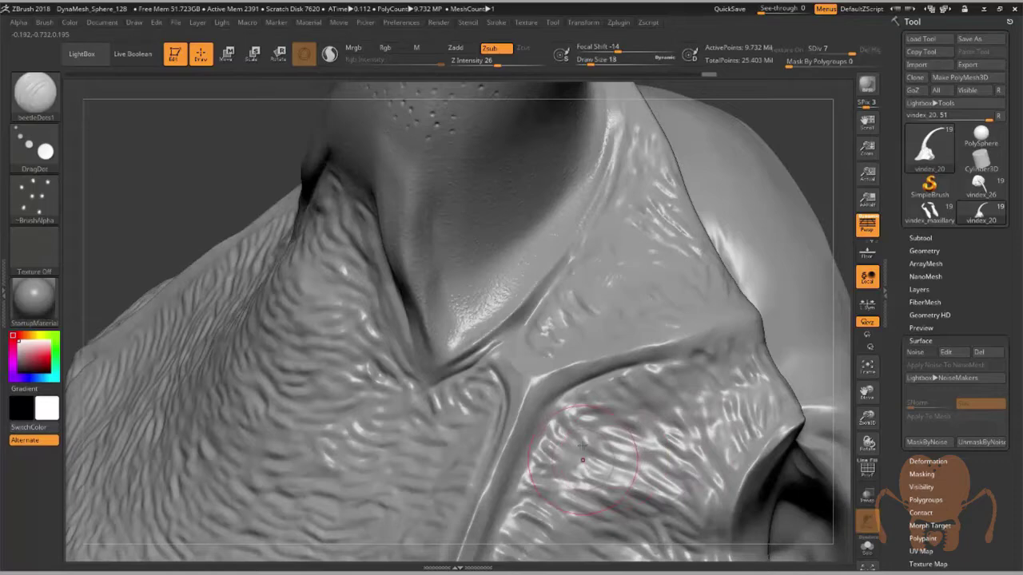
Compare the head plate's wrinkles with reference photos IMG_7169.tiff and IMG_7170.tiff, examining the wrinkled area near the eye up close
{"action": "mouse_move", "coordinate": [582, 460]}
{"action": "right_mouse_down"}
{"action": "mouse_move", "coordinate": [553, 377]}
{"action": "mouse_move", "coordinate": [471, 272]}
{"action": "mouse_move", "coordinate": [440, 336]}
{"action": "mouse_move", "coordinate": [396, 200]}
{"action": "right_mouse_up"}
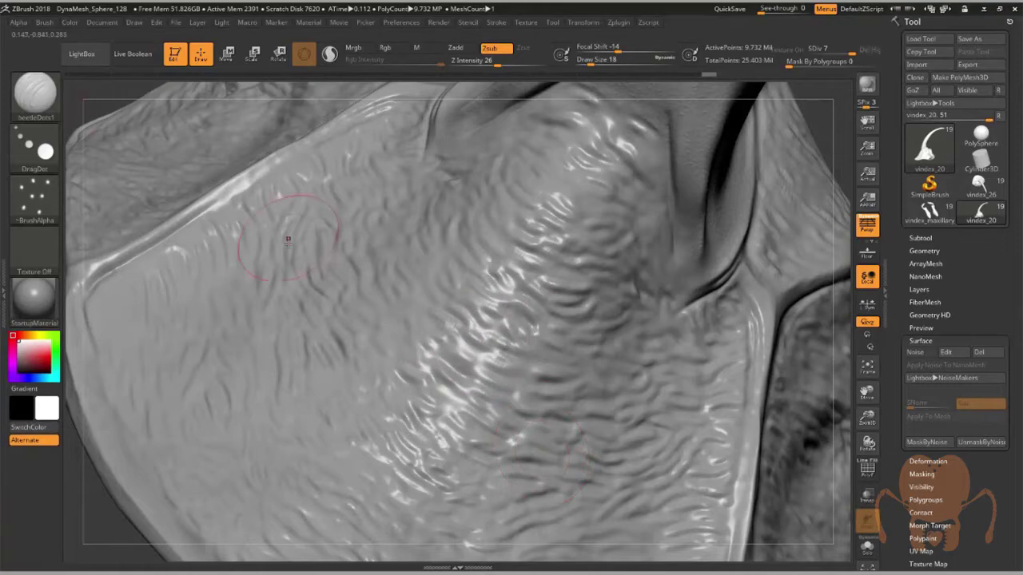
{"action": "left_click_drag", "start_coordinate": [0, 127], "coordinate": [1022, 239]}
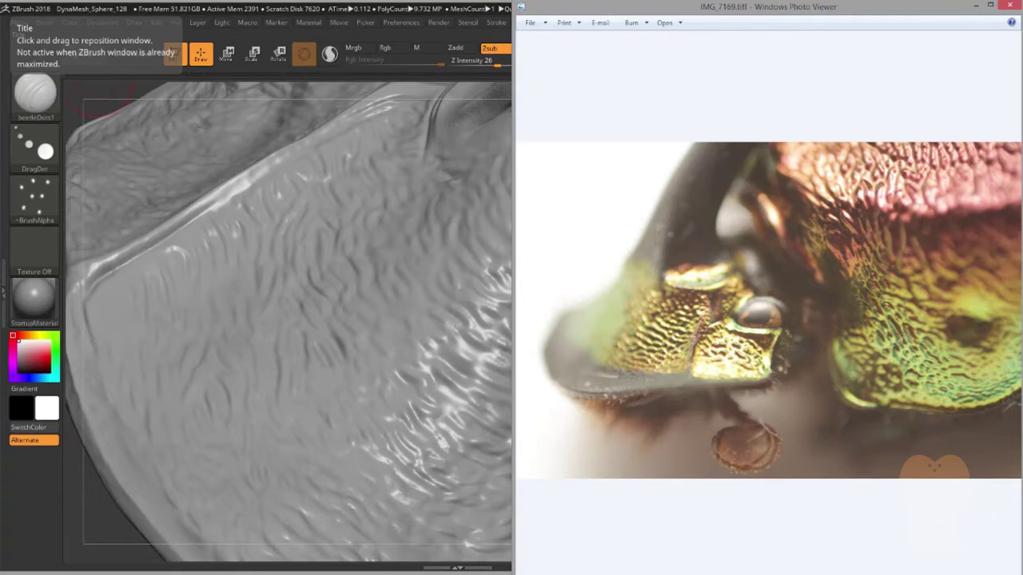
{"action": "key", "text": "Right"}
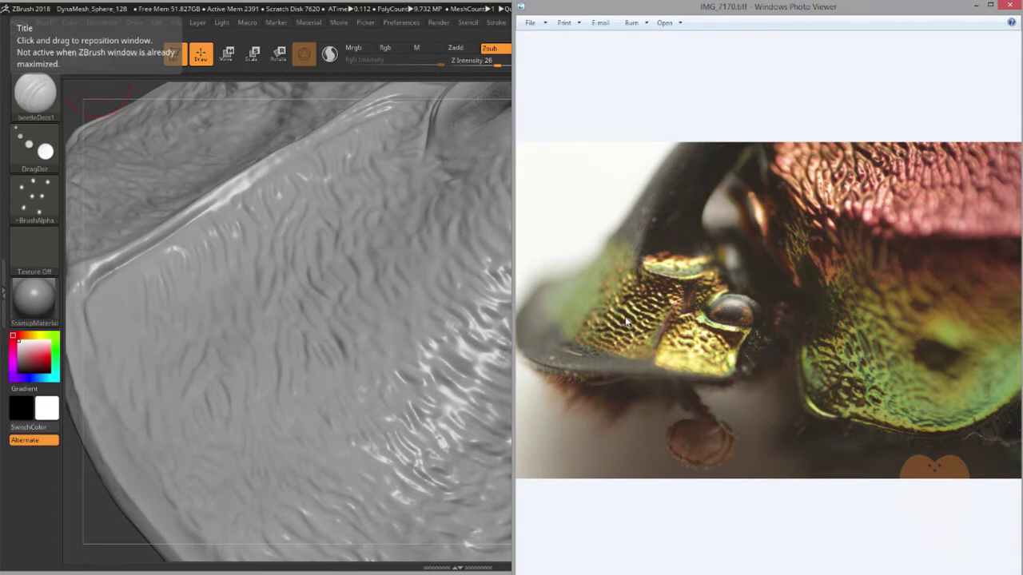
{"action": "scroll", "coordinate": [631, 302], "scroll_direction": "up", "scroll_amount": 3}
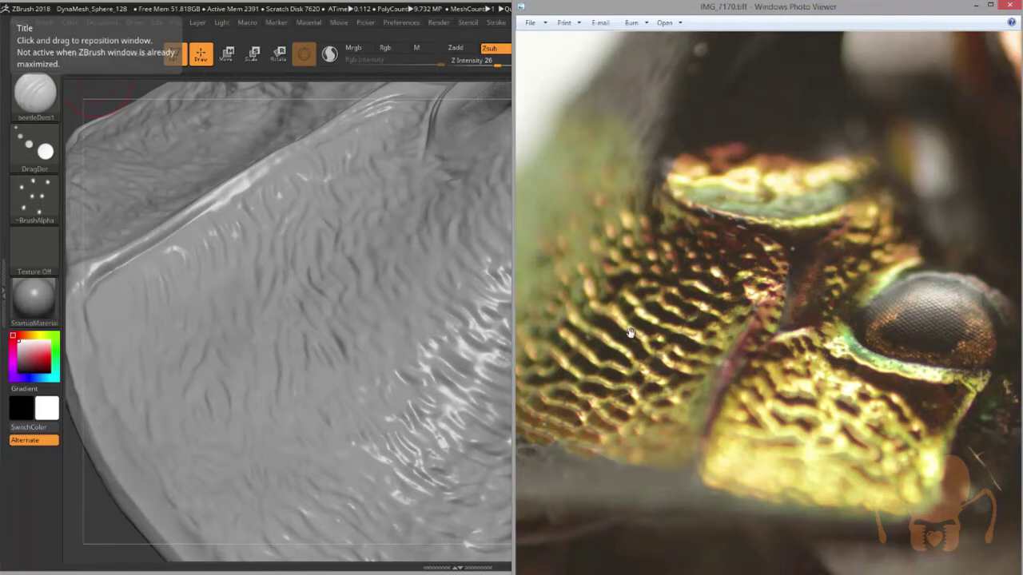
{"action": "left_click", "coordinate": [975, 6]}
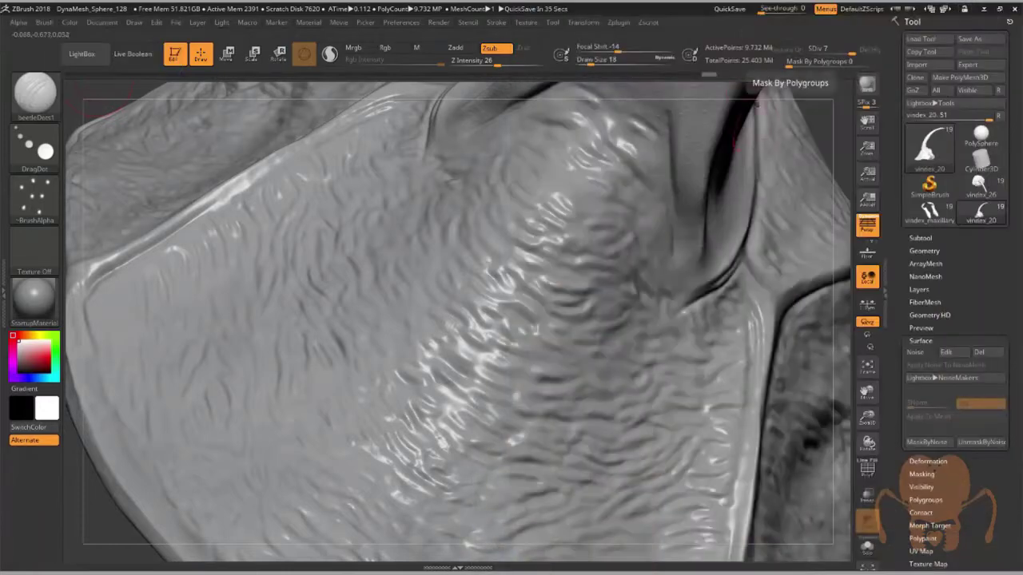
Choose the Inflat brush and set its draw size to 4, focal shift to -33 and Z intensity to 7
{"action": "left_click", "coordinate": [45, 118]}
{"action": "key", "text": "i"}
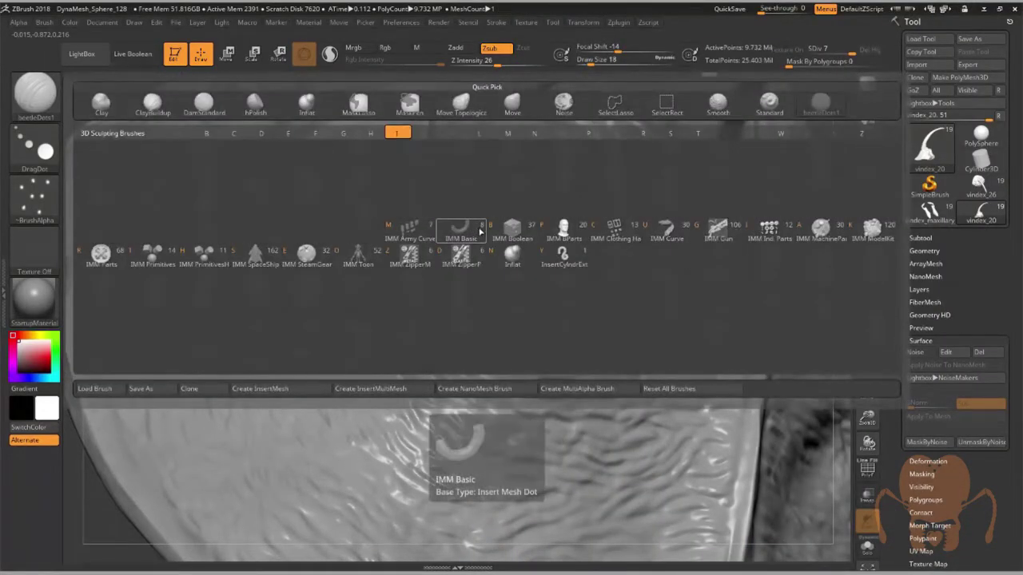
{"action": "left_click", "coordinate": [513, 257]}
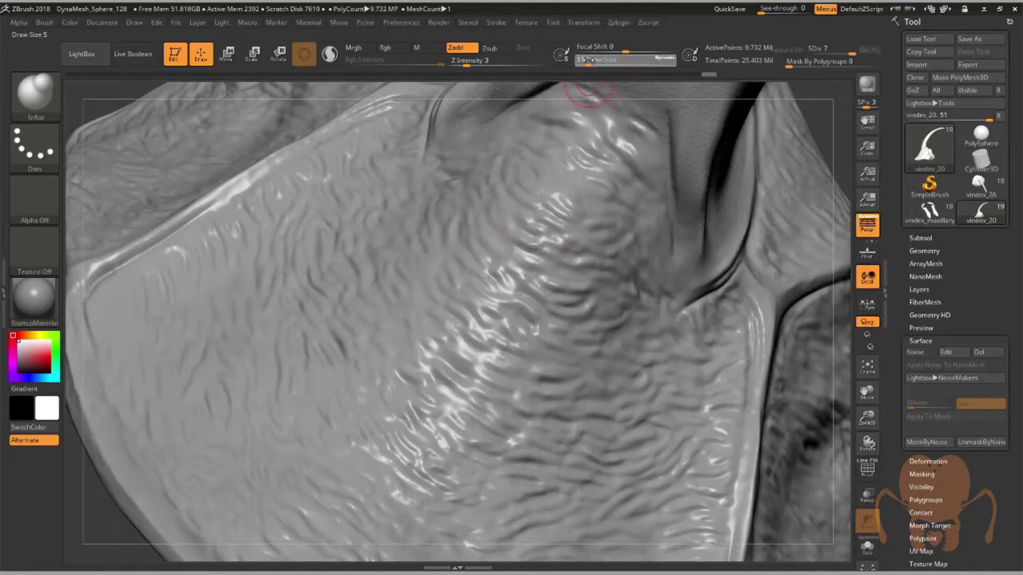
{"action": "left_click_drag", "start_coordinate": [588, 60], "coordinate": [586, 60]}
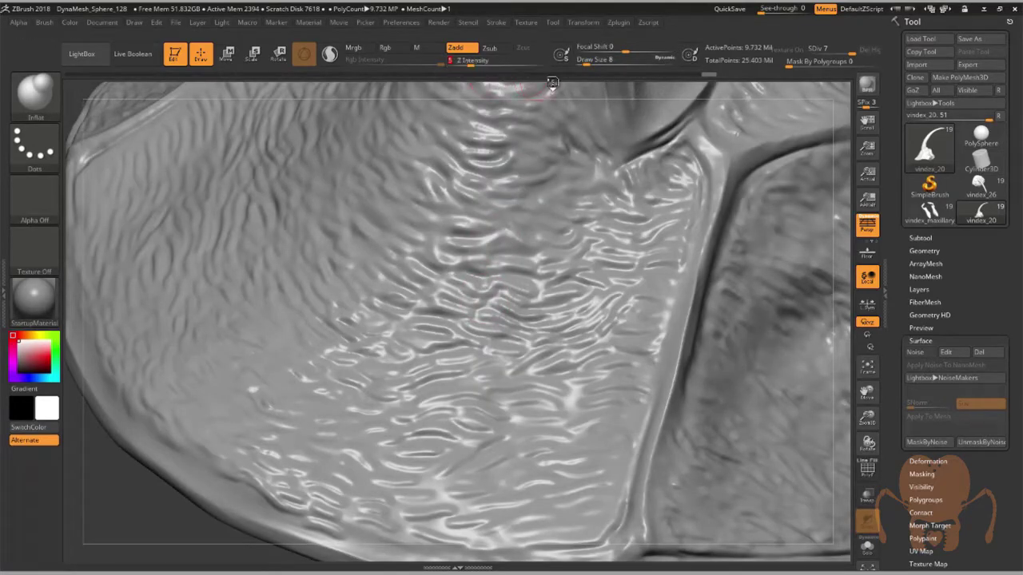
{"action": "left_click_drag", "start_coordinate": [620, 49], "coordinate": [612, 48]}
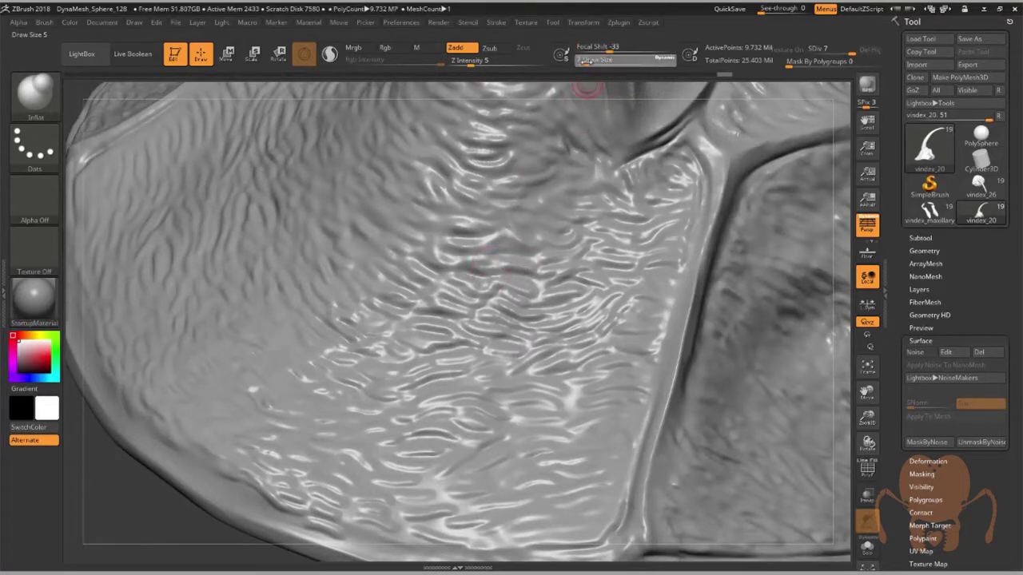
{"action": "left_click", "coordinate": [475, 63]}
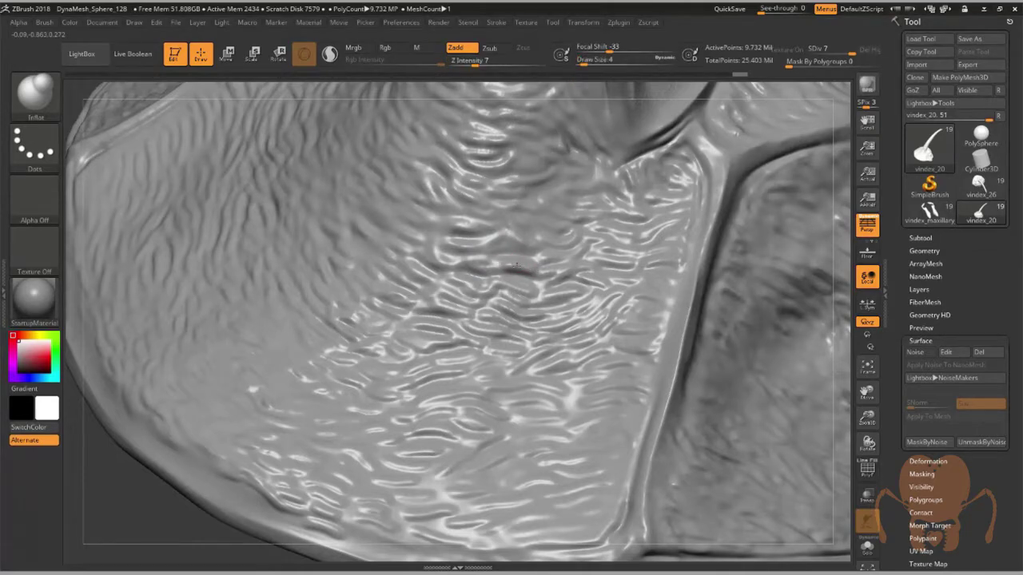
Raise individual wrinkle ridges with short Inflat strokes on the front head plate below and beside the horn base
{"action": "left_click_drag", "start_coordinate": [516, 266], "coordinate": [534, 275]}
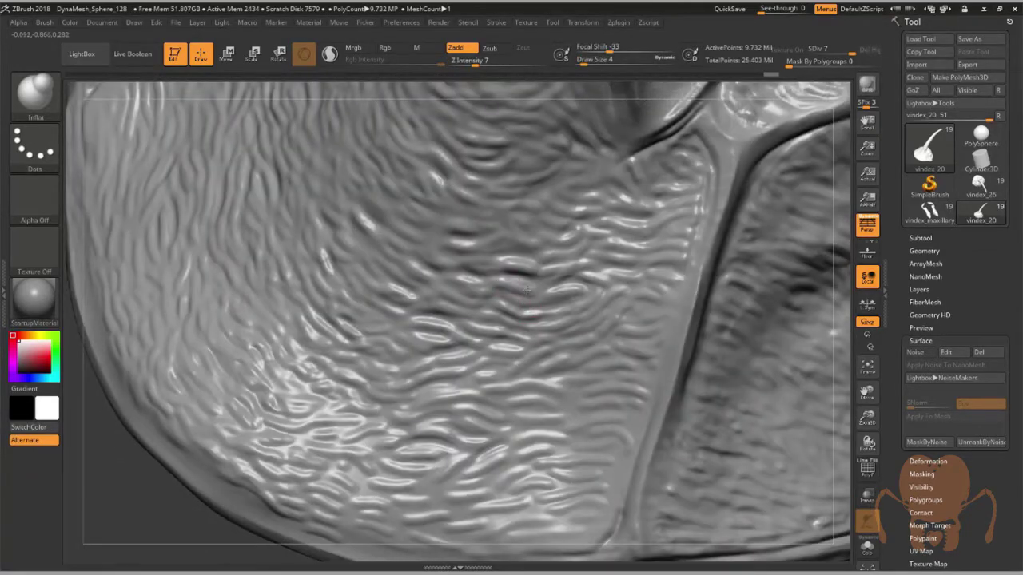
{"action": "left_click_drag", "start_coordinate": [561, 269], "coordinate": [560, 270]}
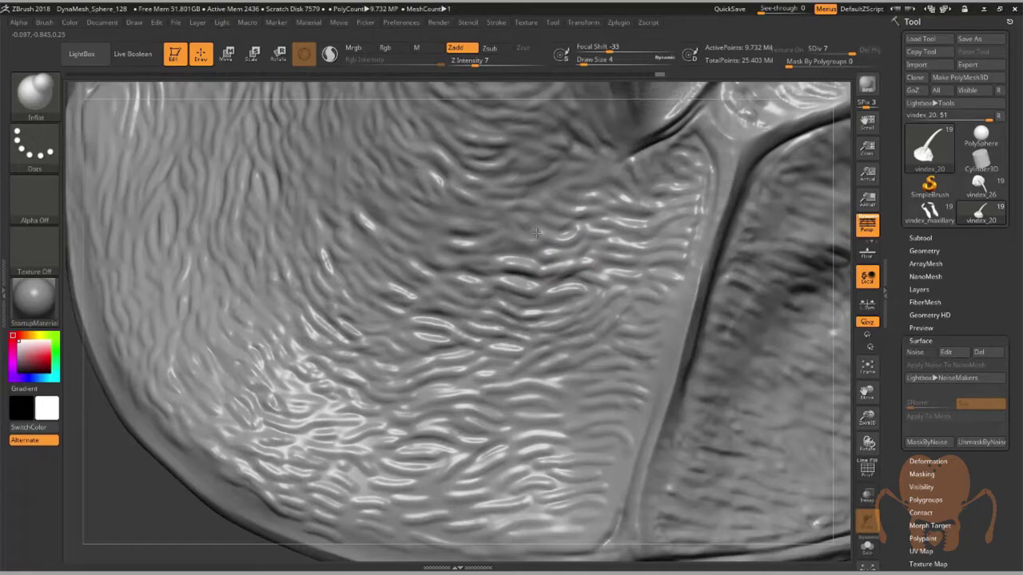
{"action": "right_click_drag", "start_coordinate": [561, 231], "coordinate": [446, 258], "text": "alt"}
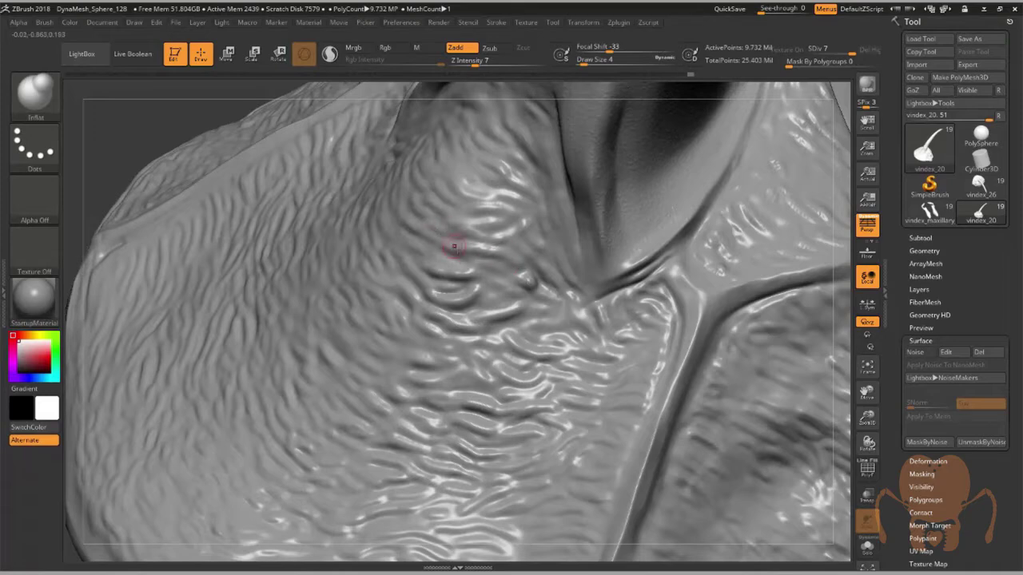
{"action": "right_click_drag", "start_coordinate": [454, 246], "coordinate": [486, 260]}
{"action": "key", "text": "space"}
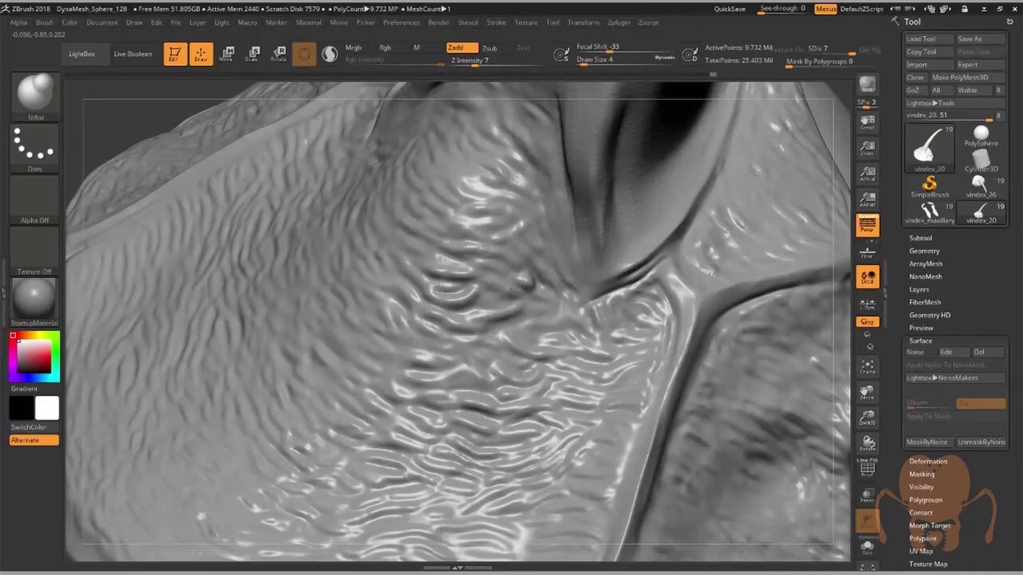
{"action": "right_click_drag", "start_coordinate": [514, 293], "coordinate": [532, 319]}
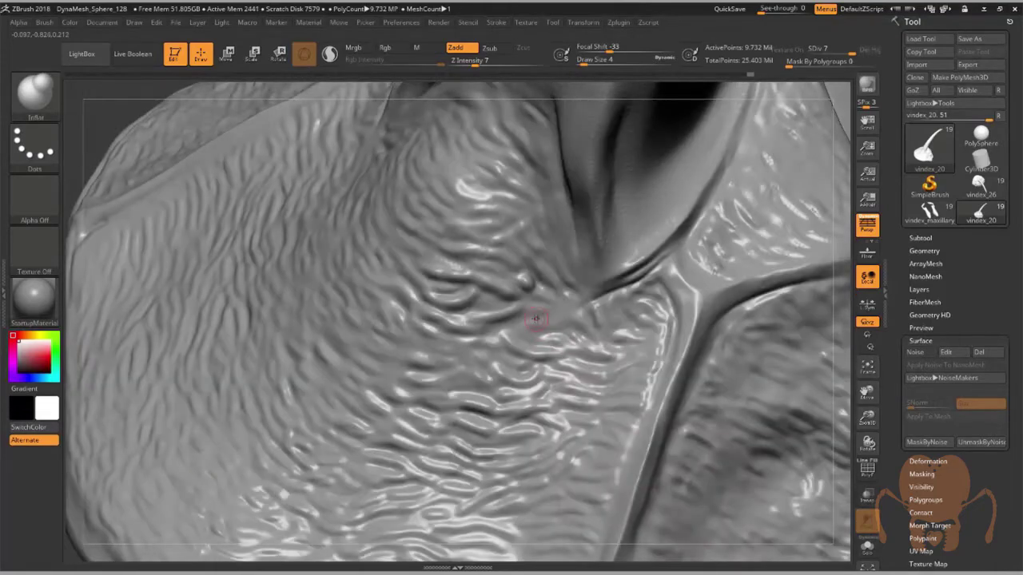
Set the Inflat brush's Z intensity to 10 for stronger ridges on the front head plate
{"action": "left_click", "coordinate": [480, 62]}
{"action": "type", "text": "10"}
{"action": "key", "text": "Return"}
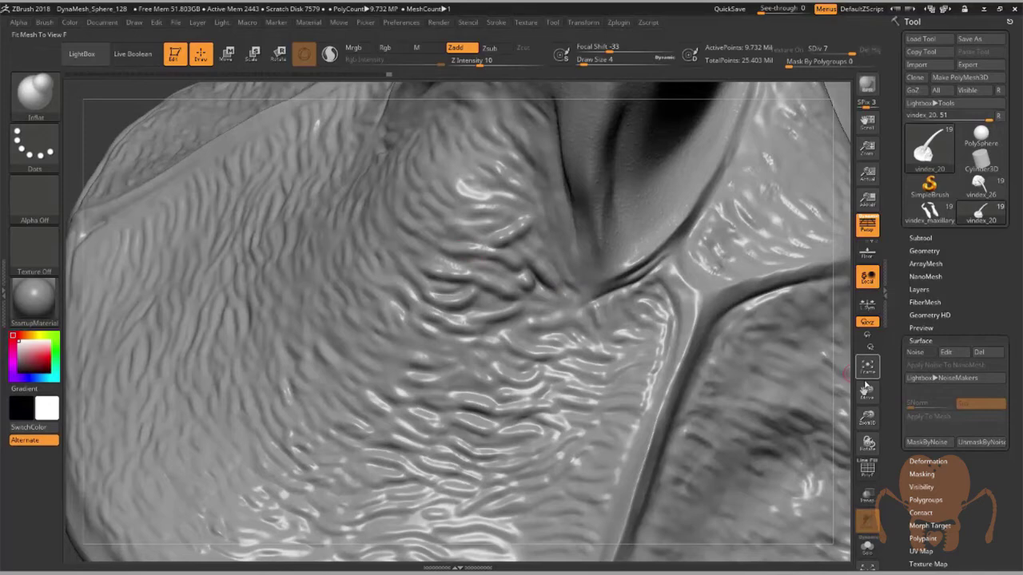
View the whole wrinkled head and switch to the more detailed vindex_26 tool
{"action": "left_click_drag", "start_coordinate": [867, 391], "coordinate": [665, 344]}
{"action": "left_click_drag", "start_coordinate": [867, 418], "coordinate": [864, 350]}
{"action": "left_click_drag", "start_coordinate": [709, 435], "coordinate": [796, 521], "text": "alt"}
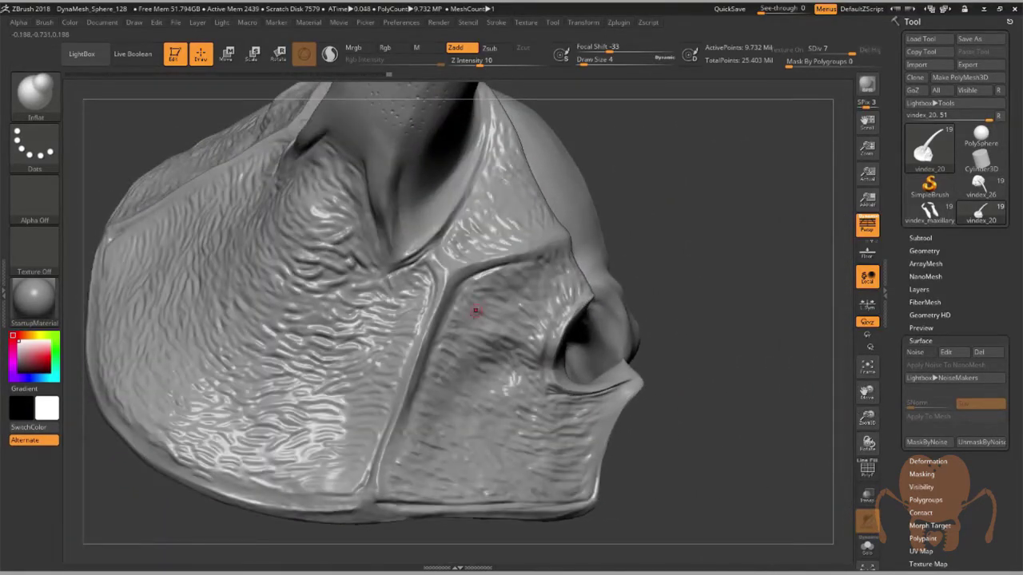
{"action": "right_click_drag", "start_coordinate": [484, 321], "coordinate": [472, 303]}
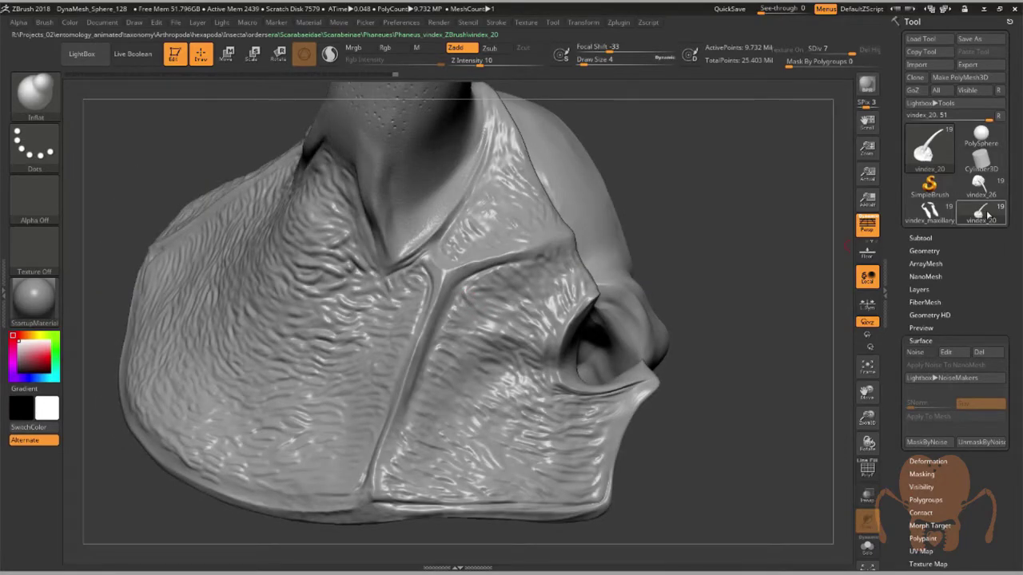
{"action": "mouse_move", "coordinate": [991, 217]}
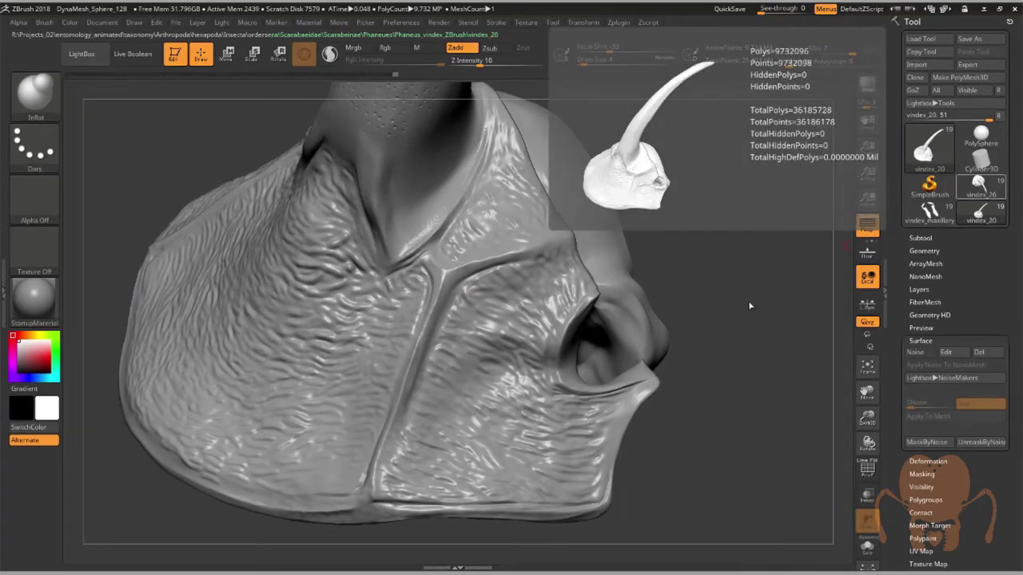
{"action": "key", "text": "ctrl+z"}
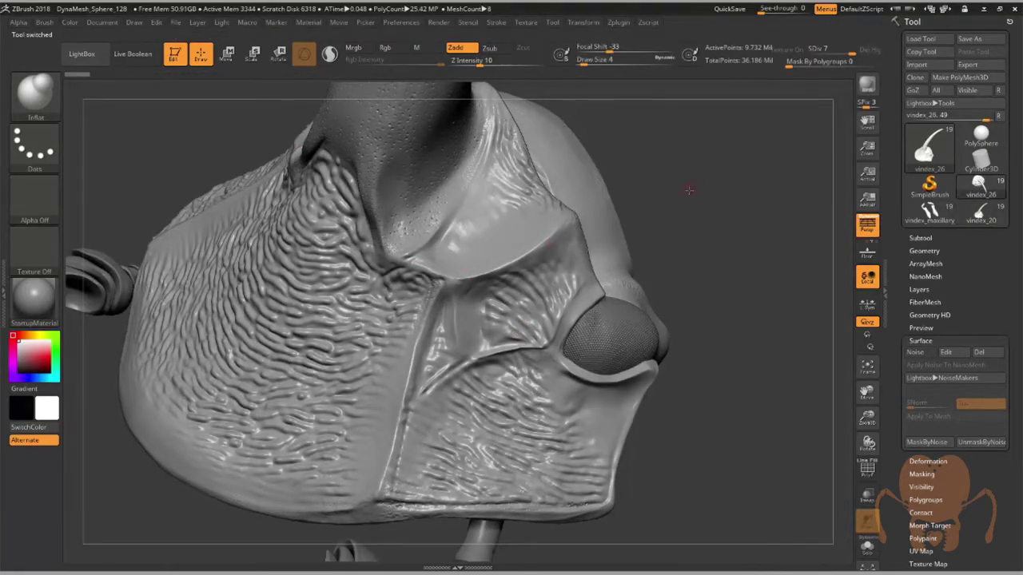
Raise curved ridges with Inflat strokes on the smooth triangular plate between the horn base and the eye
{"action": "left_click_drag", "start_coordinate": [690, 189], "coordinate": [684, 208]}
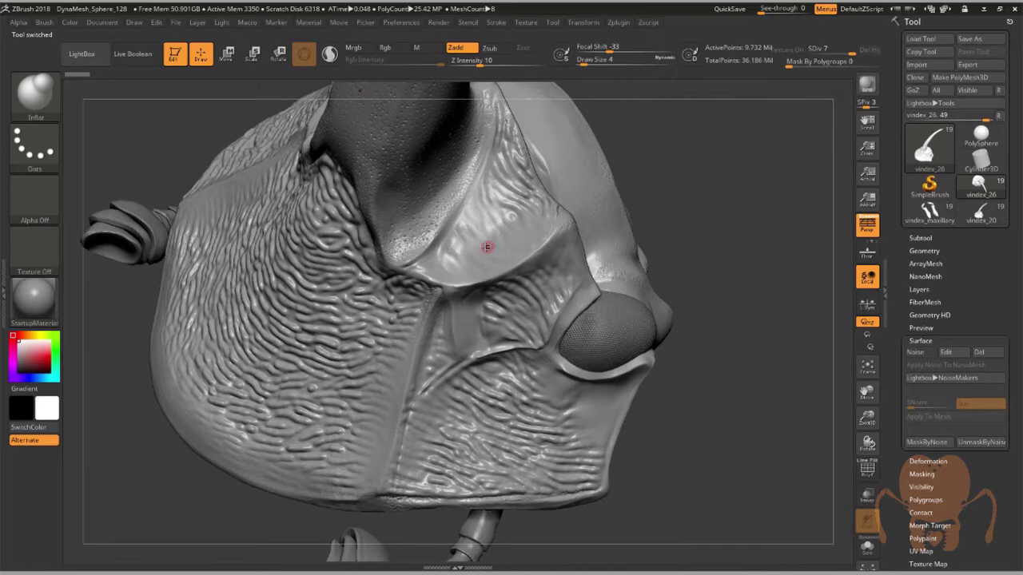
{"action": "left_click_drag", "start_coordinate": [768, 170], "coordinate": [784, 256], "text": "alt"}
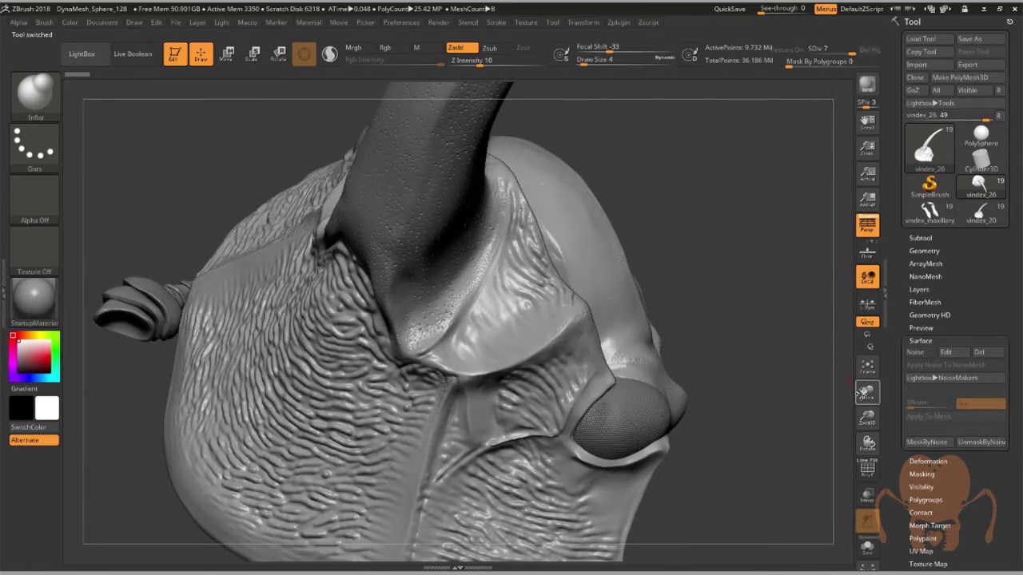
{"action": "left_click_drag", "start_coordinate": [868, 418], "coordinate": [867, 473]}
{"action": "right_click_drag", "start_coordinate": [526, 303], "coordinate": [523, 351], "text": "alt"}
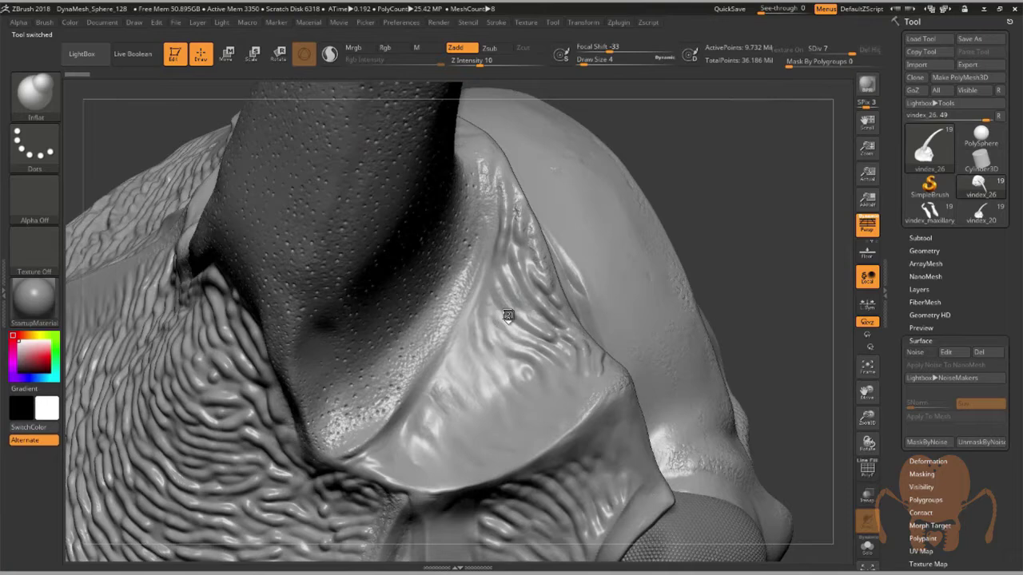
{"action": "mouse_move", "coordinate": [507, 322]}
{"action": "left_mouse_down"}
{"action": "mouse_move", "coordinate": [541, 343]}
{"action": "mouse_move", "coordinate": [493, 313]}
{"action": "mouse_move", "coordinate": [511, 350]}
{"action": "mouse_move", "coordinate": [545, 373]}
{"action": "left_mouse_up"}
{"action": "right_click_drag", "start_coordinate": [510, 351], "coordinate": [472, 323]}
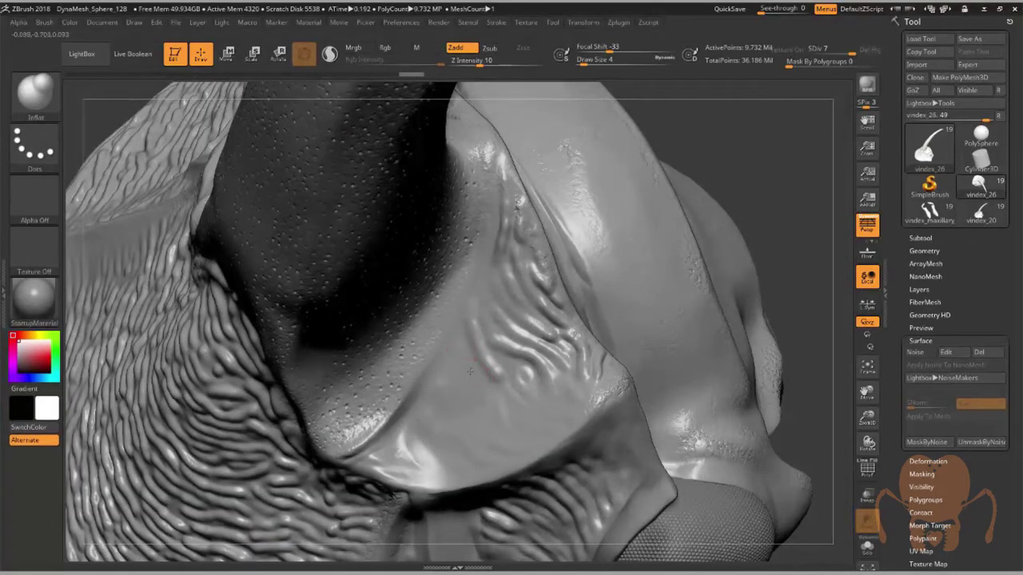
Extend the Inflat ridges across the middle of the triangular plate, running from the horn side toward its lower edge
{"action": "left_click_drag", "start_coordinate": [461, 345], "coordinate": [489, 394]}
{"action": "right_click_drag", "start_coordinate": [484, 392], "coordinate": [455, 359]}
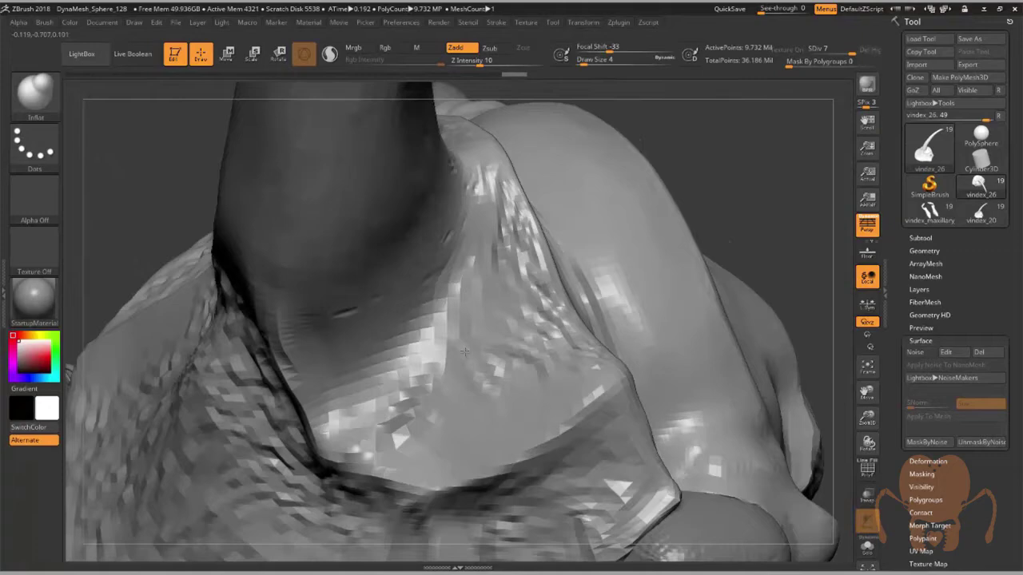
{"action": "left_click_drag", "start_coordinate": [446, 360], "coordinate": [482, 416]}
{"action": "right_click_drag", "start_coordinate": [472, 400], "coordinate": [524, 372]}
{"action": "mouse_move", "coordinate": [439, 392]}
{"action": "left_mouse_down"}
{"action": "mouse_move", "coordinate": [450, 414]}
{"action": "mouse_move", "coordinate": [510, 427]}
{"action": "left_mouse_up"}
{"action": "mouse_move", "coordinate": [506, 381]}
{"action": "left_mouse_down"}
{"action": "mouse_move", "coordinate": [516, 401]}
{"action": "mouse_move", "coordinate": [557, 390]}
{"action": "left_mouse_up"}
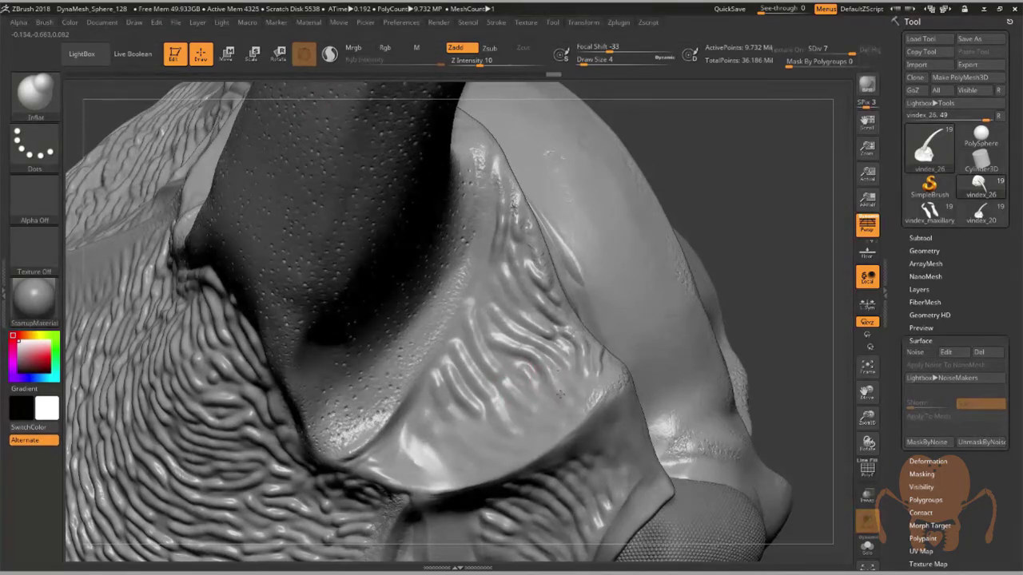
Fill the narrow upper part of the triangular plate with more short Inflat ridges beside the horn base
{"action": "key", "text": "ctrl+shift+z"}
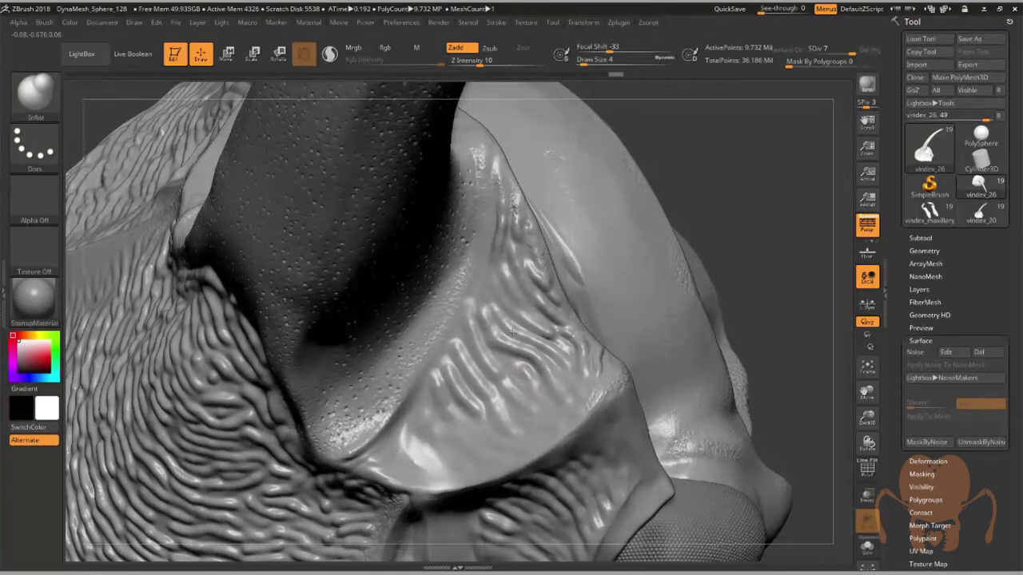
{"action": "key", "text": "ctrl+shift+z"}
{"action": "key", "text": "ctrl+shift+z"}
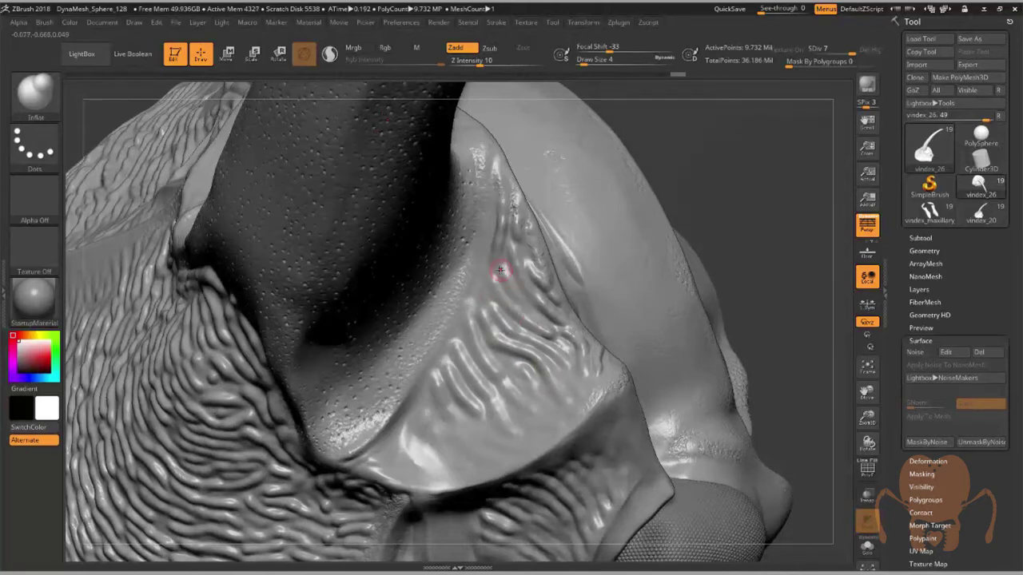
{"action": "key", "text": "ctrl+shift+z"}
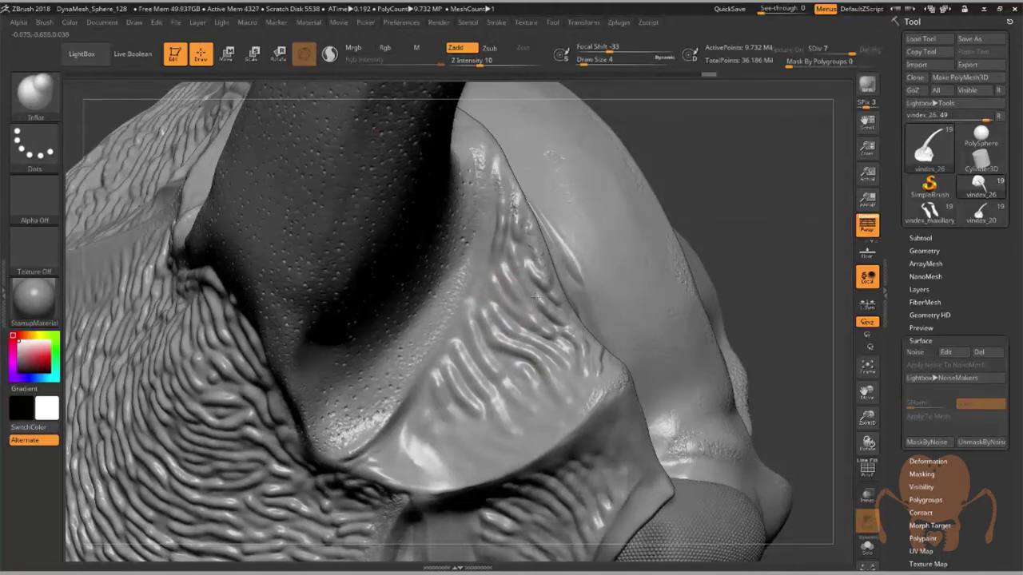
{"action": "left_click_drag", "start_coordinate": [535, 297], "coordinate": [518, 340]}
{"action": "mouse_move", "coordinate": [447, 410]}
{"action": "right_mouse_down", "text": "alt"}
{"action": "mouse_move", "coordinate": [509, 347]}
{"action": "mouse_move", "coordinate": [504, 336]}
{"action": "right_mouse_up", "text": "alt"}
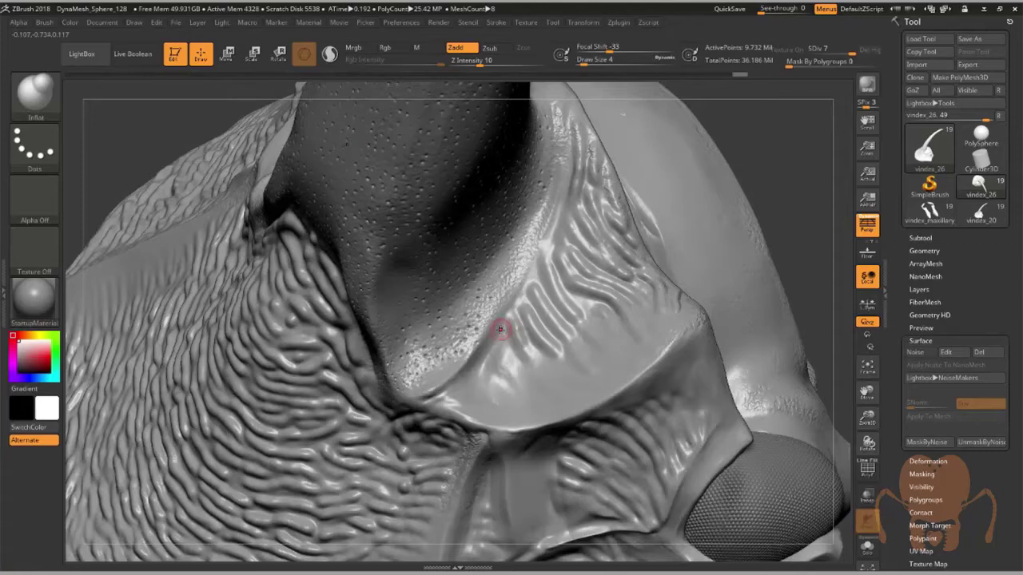
Add more Inflat ridges across the lower middle of the triangular plate, continuing the existing wrinkle direction
{"action": "mouse_move", "coordinate": [500, 329]}
{"action": "left_mouse_down"}
{"action": "mouse_move", "coordinate": [510, 352]}
{"action": "mouse_move", "coordinate": [484, 365]}
{"action": "mouse_move", "coordinate": [527, 266]}
{"action": "mouse_move", "coordinate": [510, 320]}
{"action": "left_mouse_up"}
{"action": "mouse_move", "coordinate": [571, 314]}
{"action": "right_mouse_down"}
{"action": "mouse_move", "coordinate": [573, 298]}
{"action": "mouse_move", "coordinate": [569, 320]}
{"action": "mouse_move", "coordinate": [589, 347]}
{"action": "right_mouse_up"}
{"action": "left_click_drag", "start_coordinate": [572, 338], "coordinate": [590, 371]}
{"action": "left_click_drag", "start_coordinate": [586, 321], "coordinate": [619, 347]}
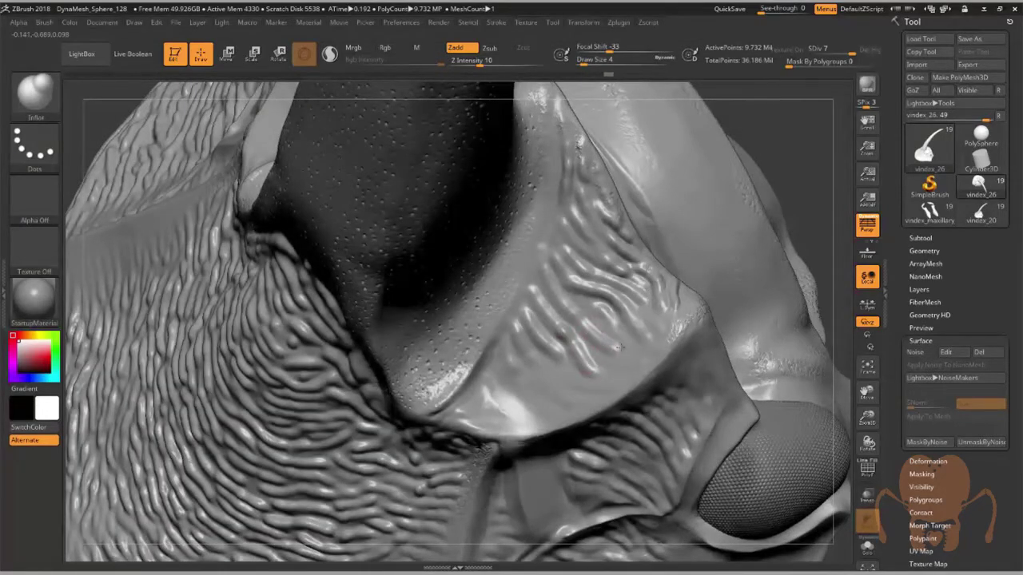
{"action": "key", "text": "ctrl+shift+z"}
{"action": "key", "text": "ctrl+shift+z"}
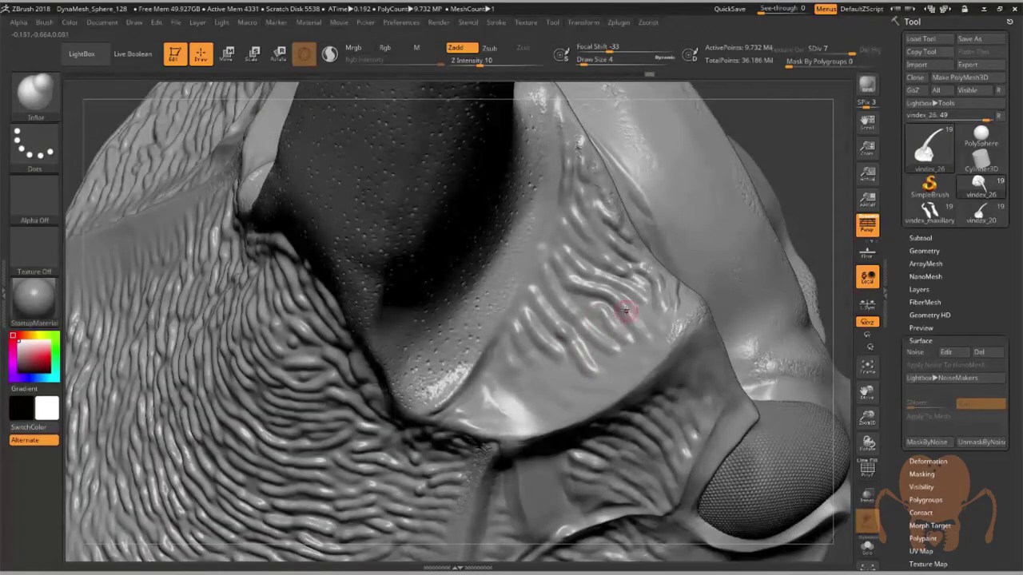
{"action": "key", "text": "ctrl+shift+z"}
{"action": "key", "text": "ctrl+shift+z"}
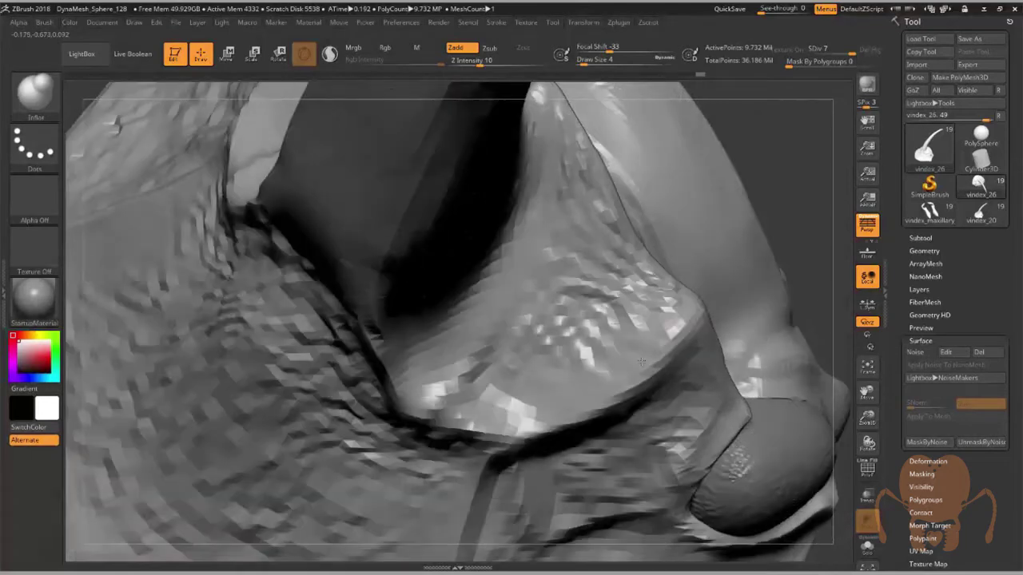
Extend the Inflat ridges toward the outer corner and lower rim of the triangular plate
{"action": "key", "text": "ctrl+shift+z"}
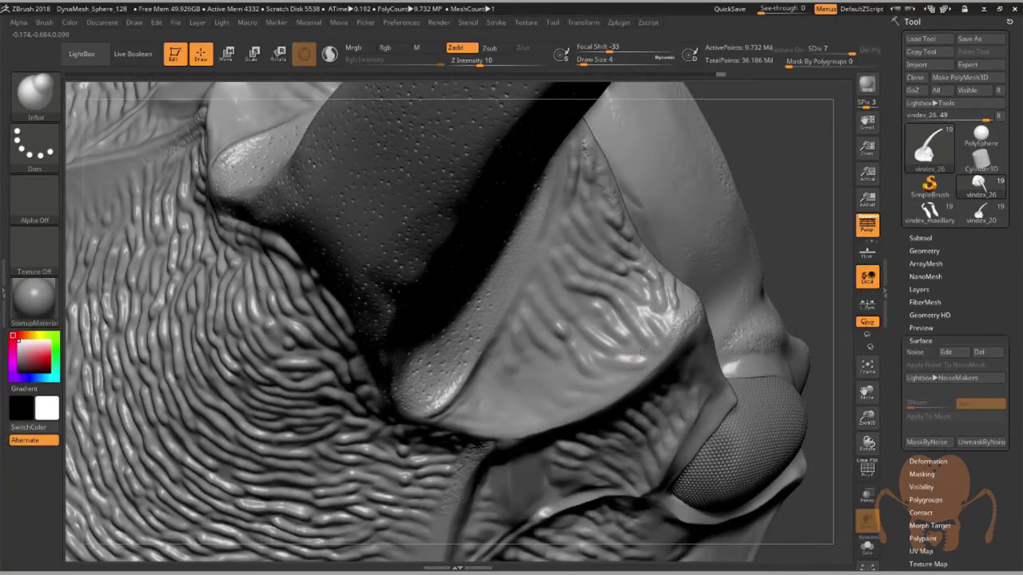
{"action": "key", "text": "ctrl+shift+z"}
{"action": "key", "text": "ctrl+shift+z"}
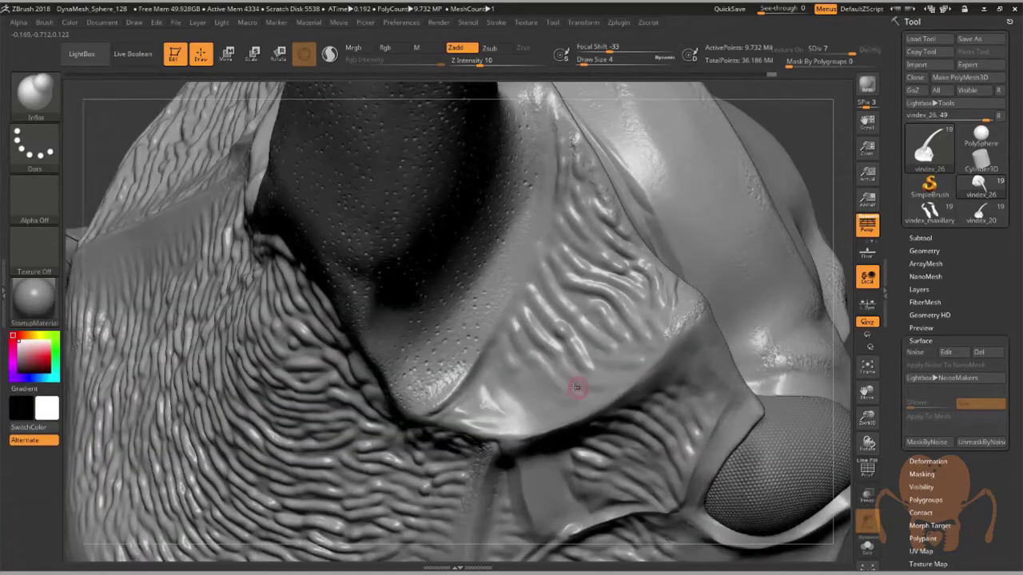
{"action": "key", "text": "ctrl+shift+z"}
{"action": "key", "text": "ctrl+z"}
{"action": "key", "text": "ctrl+z"}
{"action": "key", "text": "ctrl+z"}
{"action": "key", "text": "ctrl+z"}
{"action": "key", "text": "ctrl+z"}
{"action": "key", "text": "ctrl+z"}
{"action": "key", "text": "ctrl+z"}
{"action": "key", "text": "ctrl+z"}
{"action": "key", "text": "ctrl+z"}
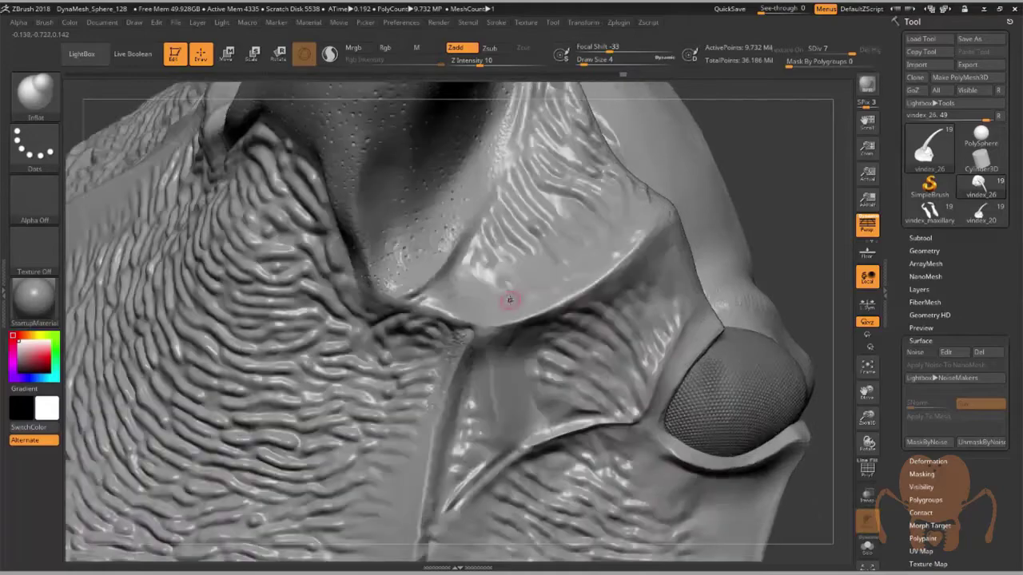
Refine the transition along the triangular plate's lower rim and the panel beneath it with small Inflat strokes
{"action": "right_click_drag", "start_coordinate": [510, 301], "coordinate": [426, 295]}
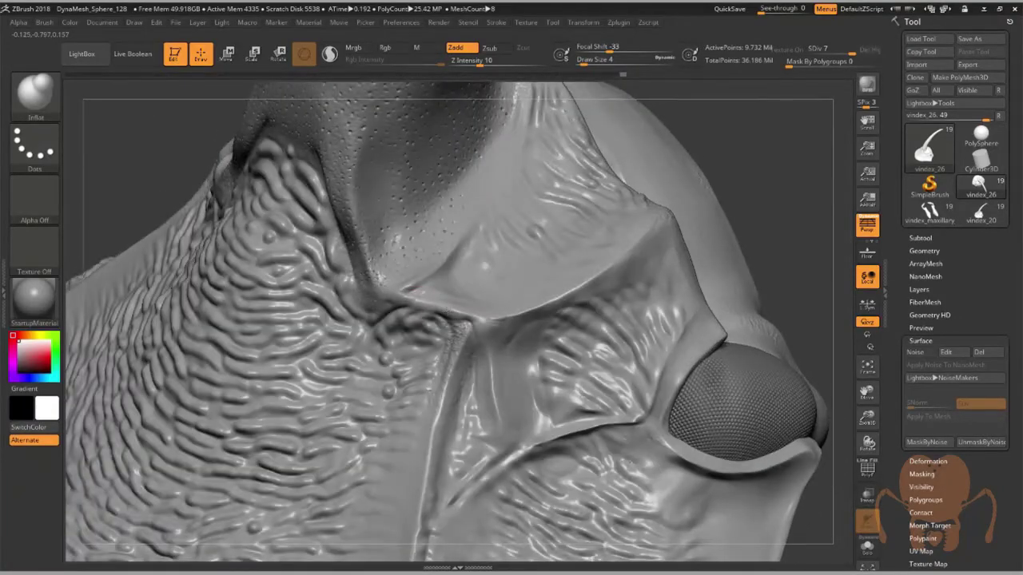
{"action": "mouse_move", "coordinate": [512, 336]}
{"action": "right_mouse_down"}
{"action": "mouse_move", "coordinate": [502, 333]}
{"action": "mouse_move", "coordinate": [547, 339]}
{"action": "mouse_move", "coordinate": [496, 329]}
{"action": "right_mouse_up"}
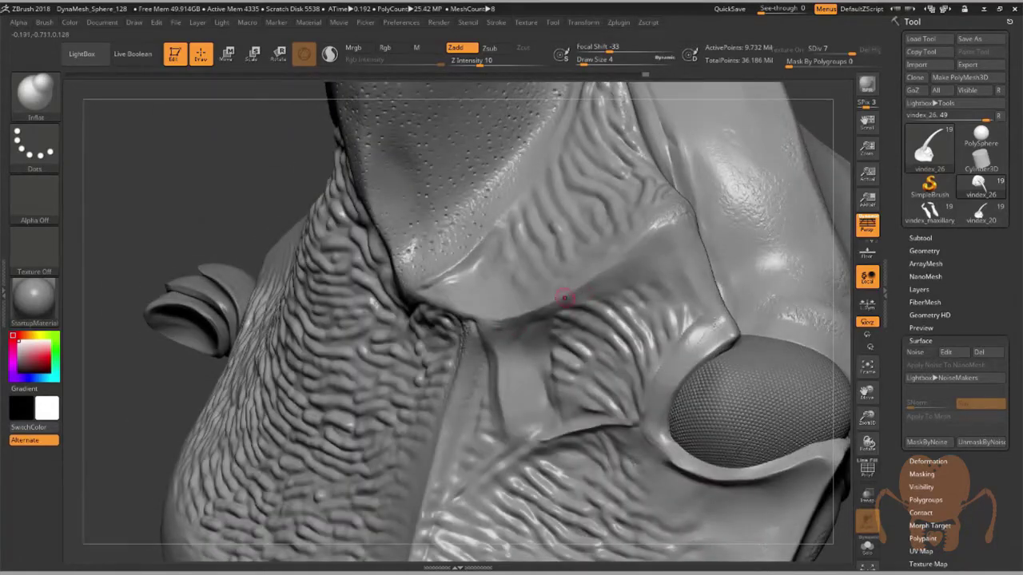
{"action": "key", "text": "ctrl+shift+z"}
{"action": "key", "text": "ctrl+shift+z"}
{"action": "key", "text": "ctrl+shift+z"}
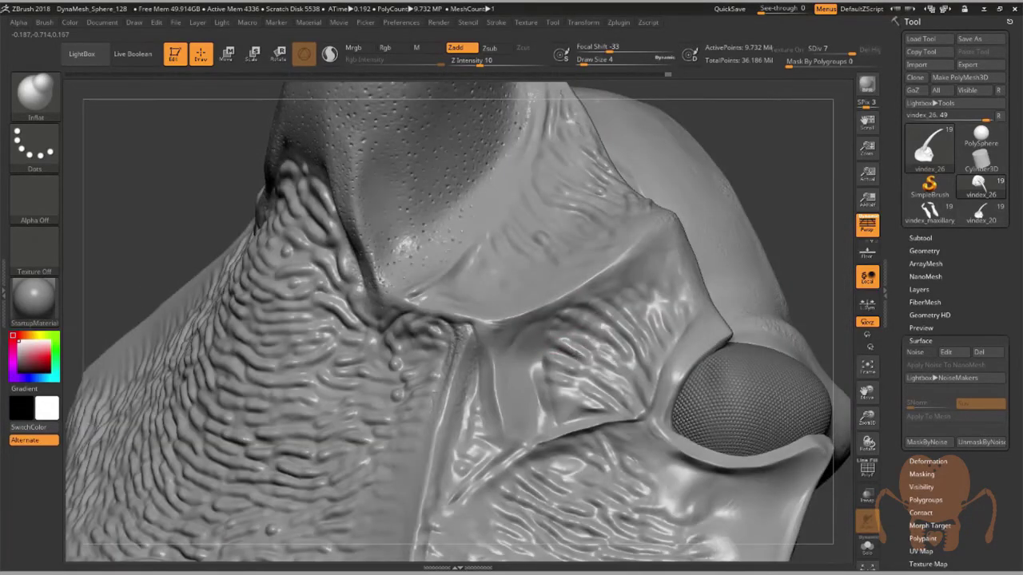
Raise fine Inflat ridges around the edges of the wrinkled panel between the triangular plate and the eye
{"action": "key", "text": "ctrl+shift+z"}
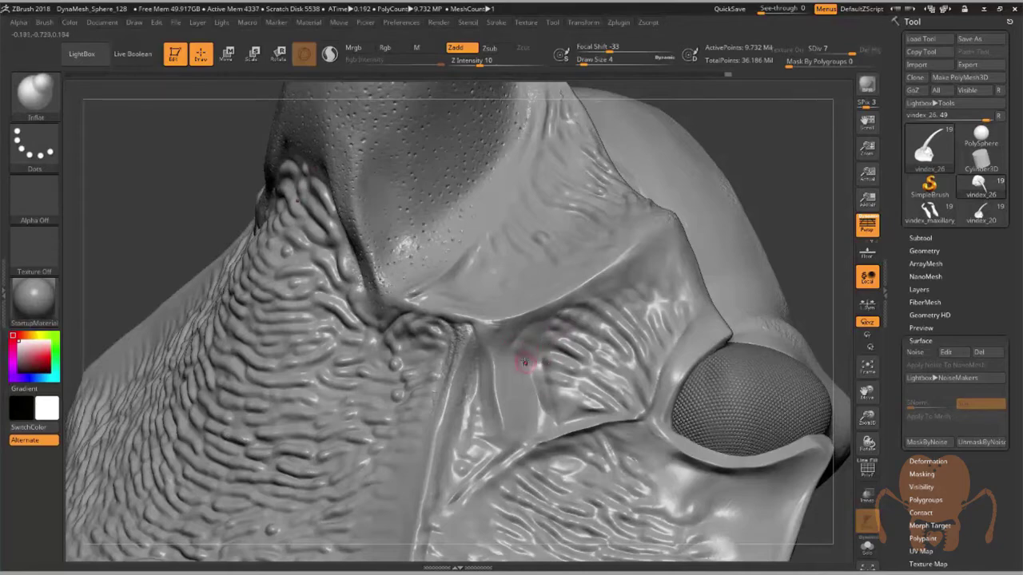
{"action": "key", "text": "ctrl+shift+z"}
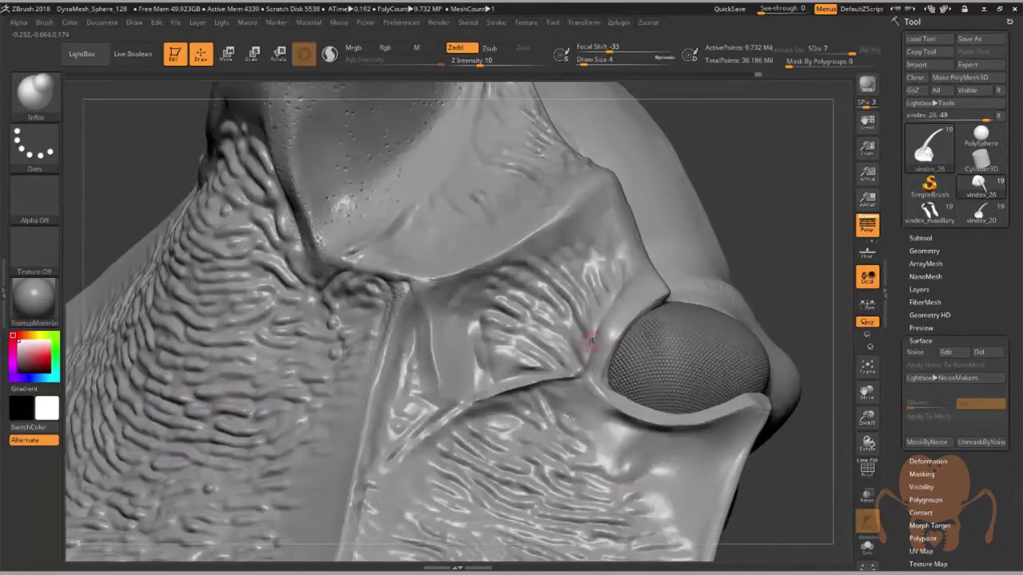
{"action": "mouse_move", "coordinate": [589, 341]}
{"action": "right_mouse_down"}
{"action": "mouse_move", "coordinate": [601, 328]}
{"action": "mouse_move", "coordinate": [578, 285]}
{"action": "right_mouse_up"}
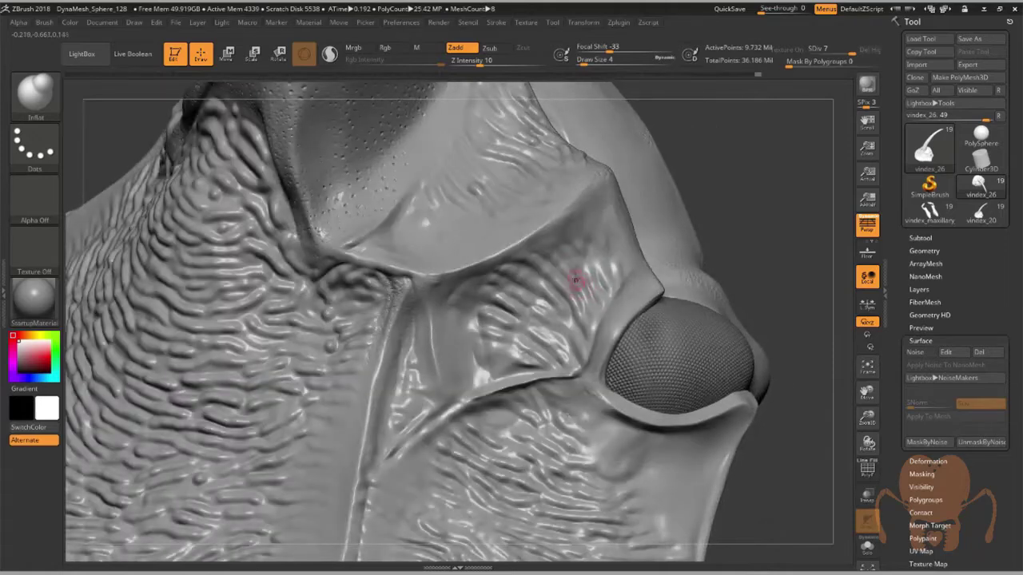
{"action": "key", "text": "ctrl+shift+z"}
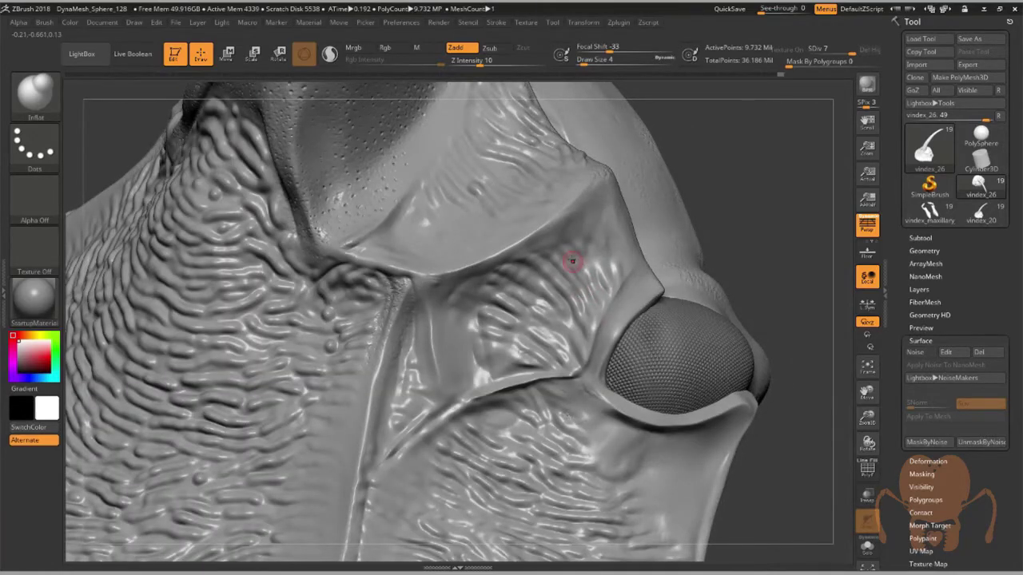
{"action": "key", "text": "ctrl+shift+z"}
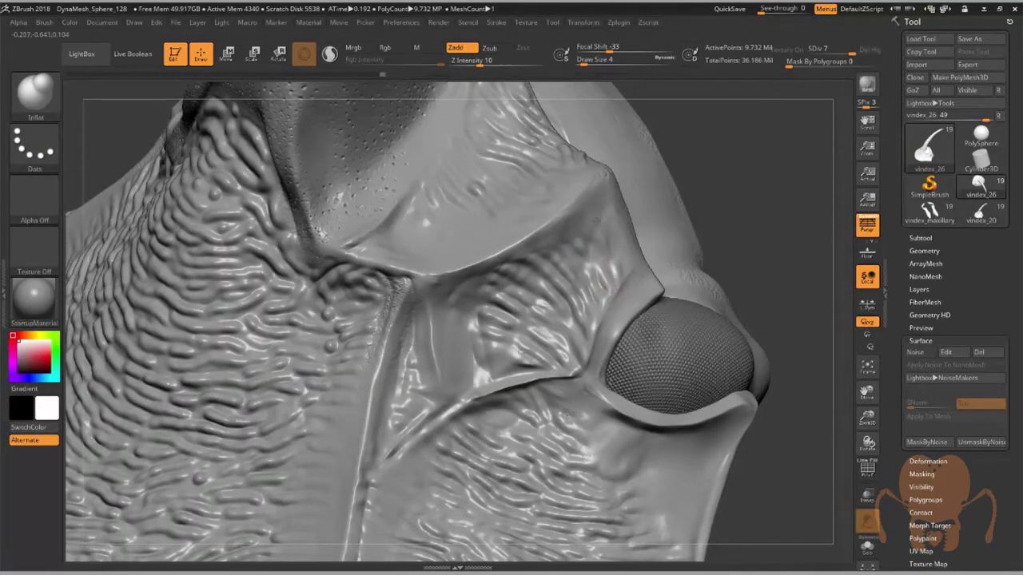
{"action": "right_click_drag", "start_coordinate": [616, 194], "coordinate": [588, 195]}
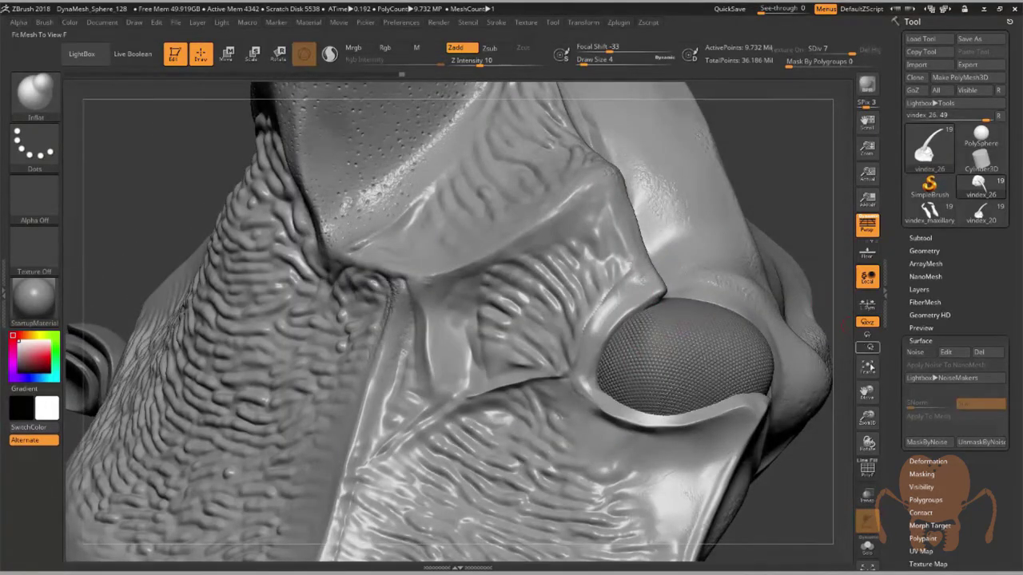
Examine the wrinkled head, the horn base and the eye region from several angles and distances
{"action": "mouse_move", "coordinate": [867, 417]}
{"action": "left_mouse_down"}
{"action": "mouse_move", "coordinate": [779, 364]}
{"action": "mouse_move", "coordinate": [676, 420]}
{"action": "mouse_move", "coordinate": [668, 404]}
{"action": "mouse_move", "coordinate": [691, 365]}
{"action": "left_mouse_up"}
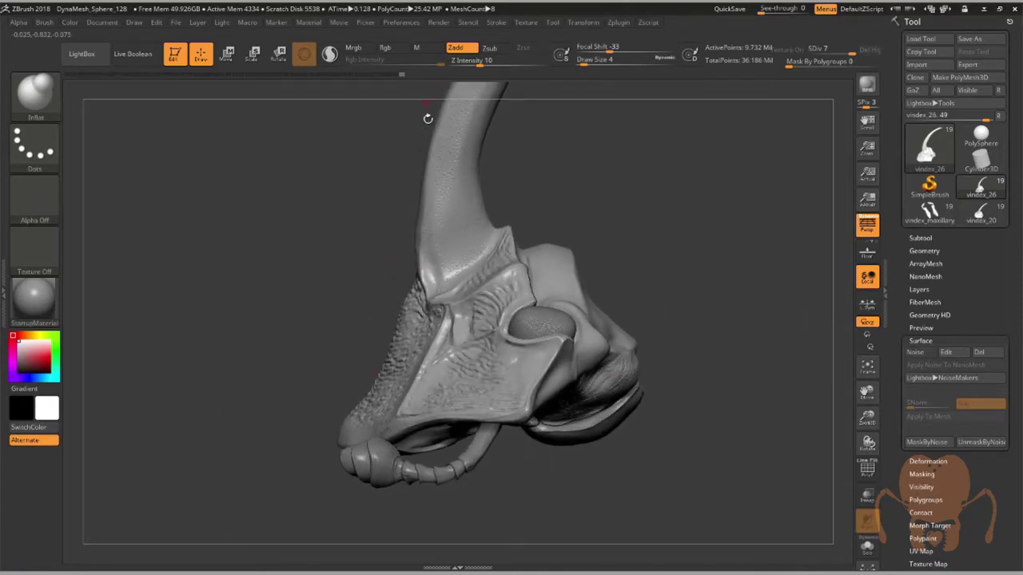
{"action": "left_click_drag", "start_coordinate": [587, 272], "coordinate": [851, 382]}
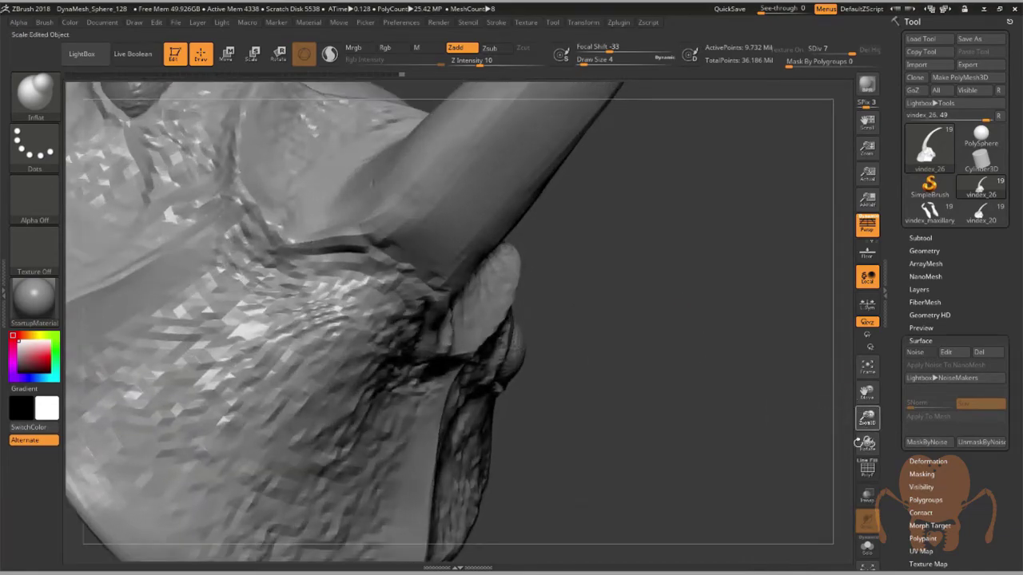
{"action": "left_click_drag", "start_coordinate": [859, 442], "coordinate": [697, 374]}
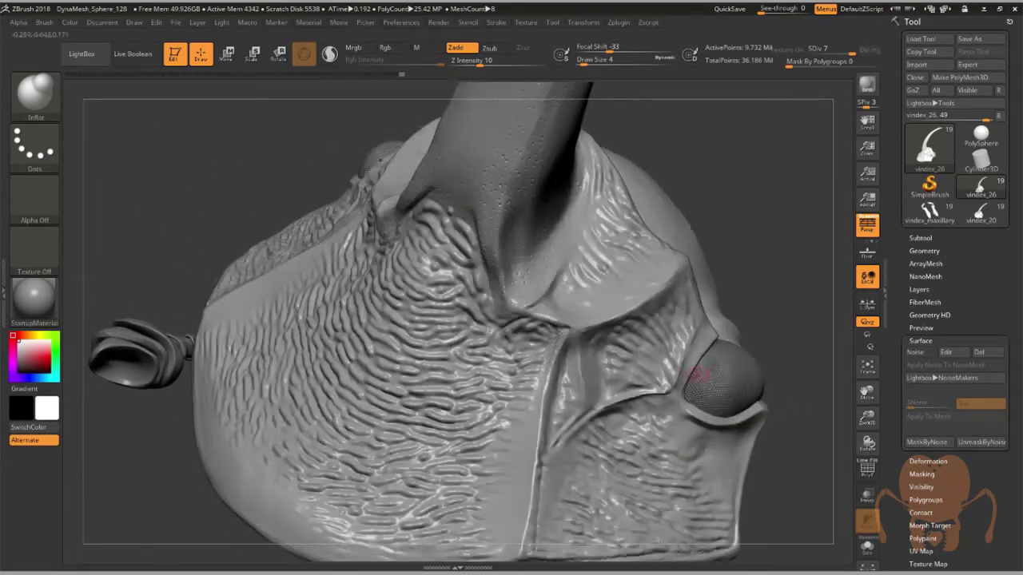
{"action": "right_click_drag", "start_coordinate": [697, 374], "coordinate": [601, 344]}
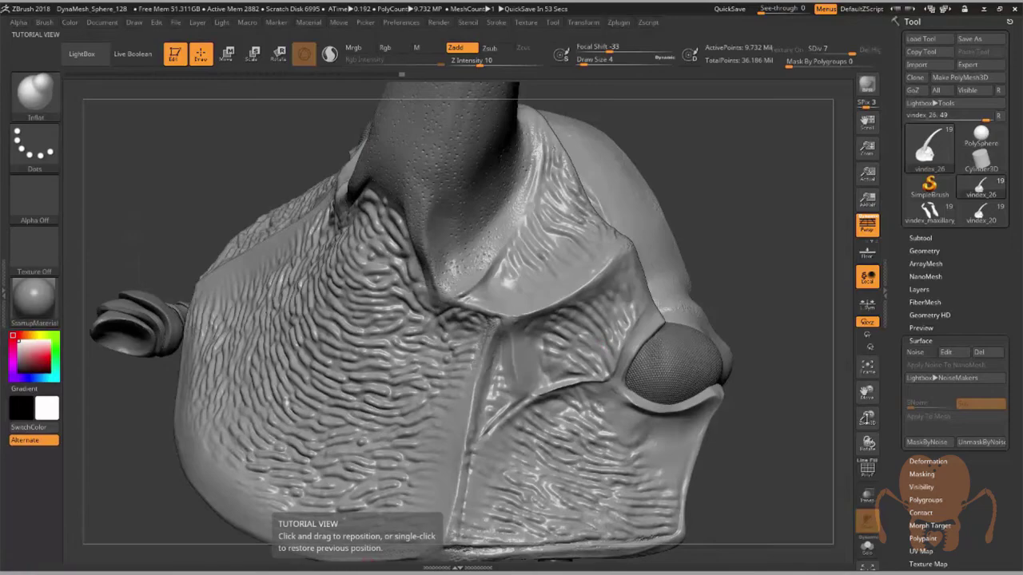
{"action": "left_click_drag", "start_coordinate": [867, 419], "coordinate": [867, 462]}
{"action": "right_click_drag", "start_coordinate": [480, 503], "coordinate": [536, 426]}
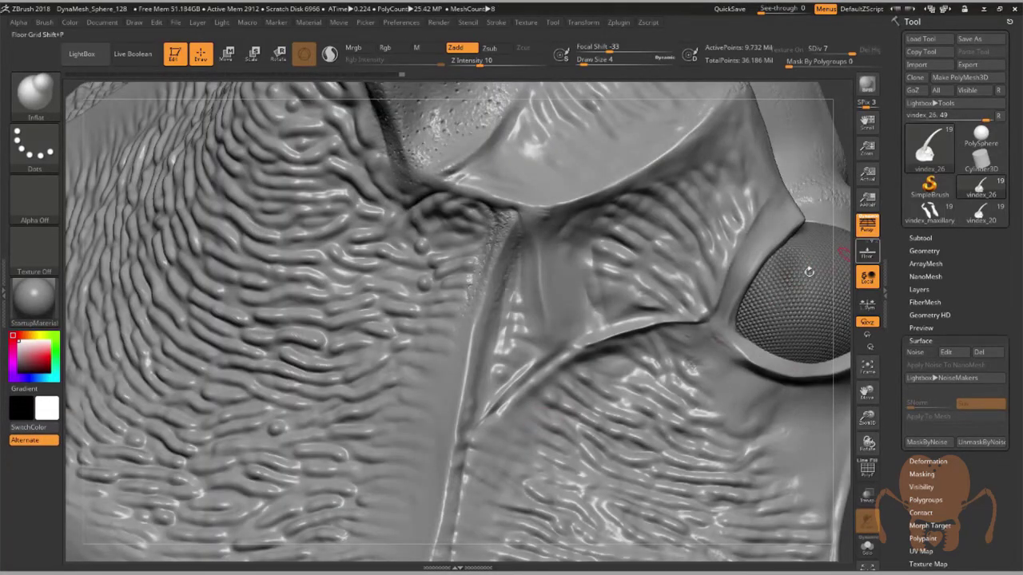
{"action": "mouse_move", "coordinate": [751, 286]}
{"action": "right_mouse_down"}
{"action": "mouse_move", "coordinate": [787, 344]}
{"action": "mouse_move", "coordinate": [753, 405]}
{"action": "right_mouse_up"}
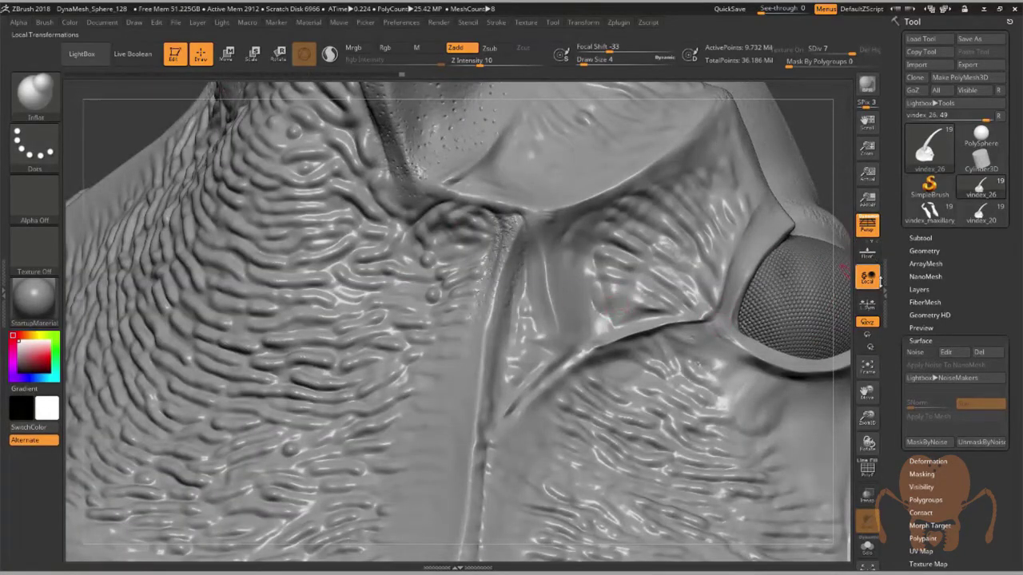
{"action": "left_click_drag", "start_coordinate": [898, 299], "coordinate": [870, 263]}
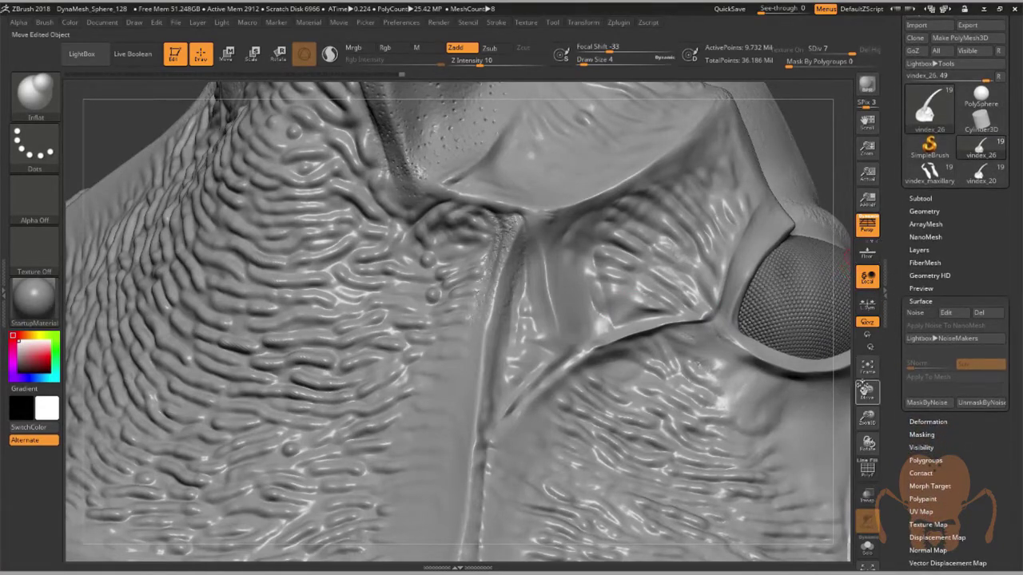
{"action": "left_click_drag", "start_coordinate": [865, 388], "coordinate": [866, 390]}
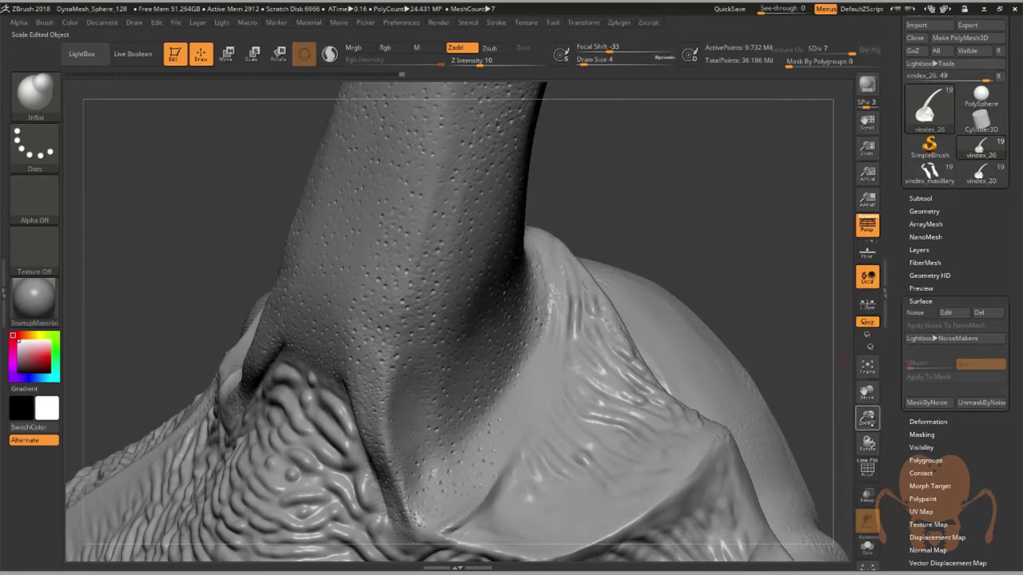
{"action": "left_click_drag", "start_coordinate": [869, 417], "coordinate": [853, 261]}
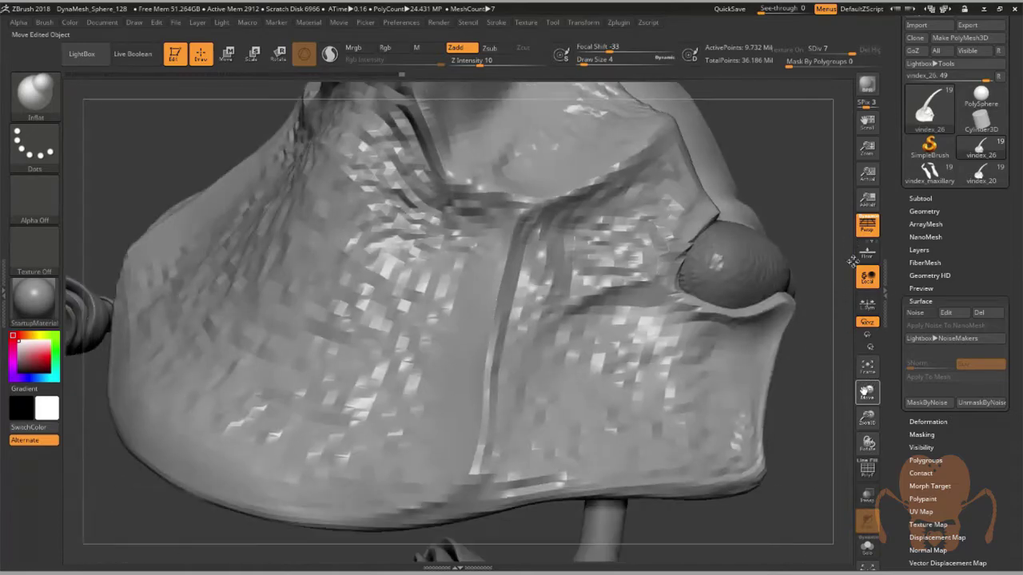
Activate surface noise on the head, open its editor and set the noise scale to 4.33408
{"action": "left_click", "coordinate": [916, 313]}
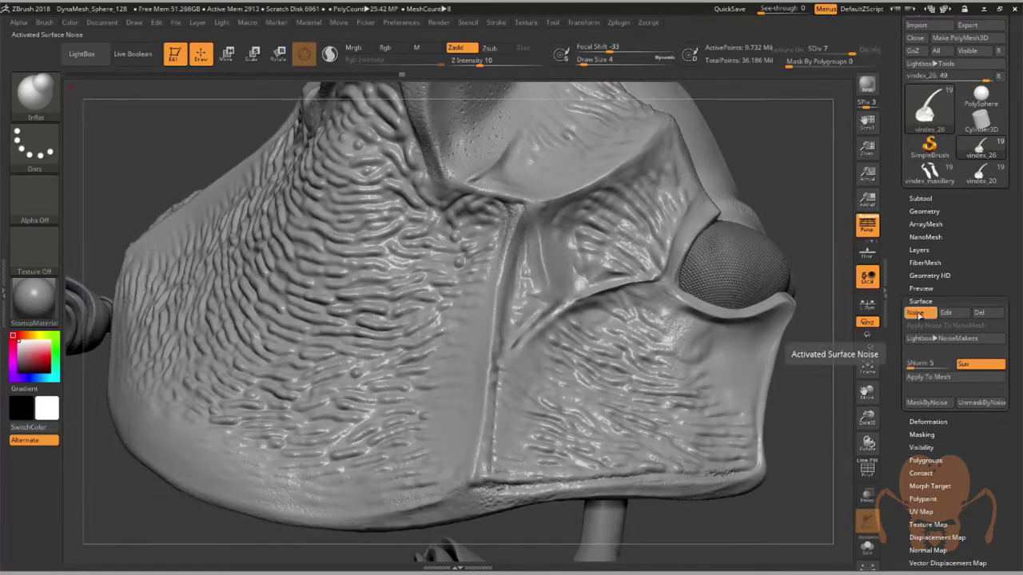
{"action": "left_click", "coordinate": [944, 313]}
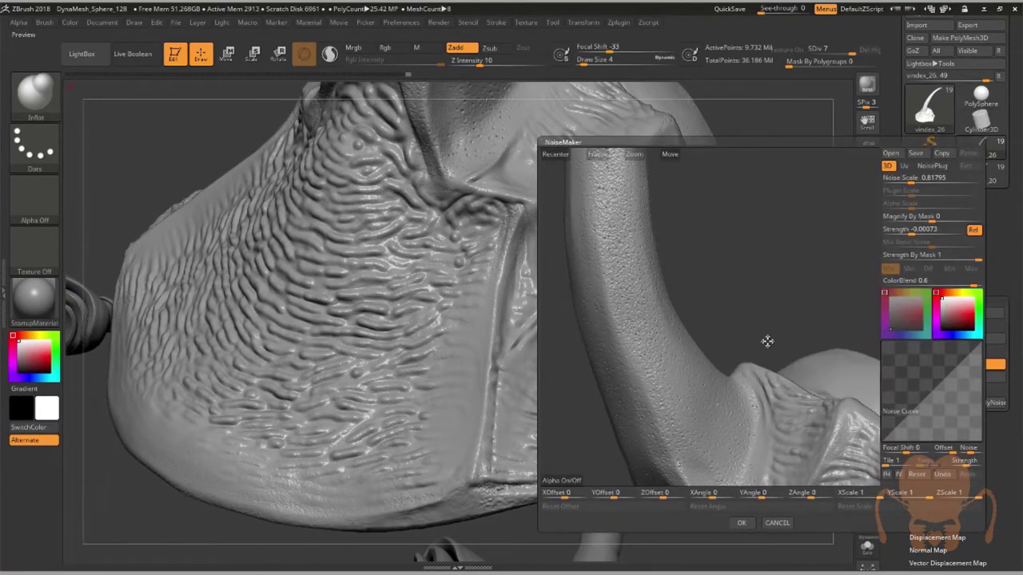
{"action": "left_click_drag", "start_coordinate": [784, 326], "coordinate": [739, 281]}
{"action": "left_click_drag", "start_coordinate": [574, 325], "coordinate": [578, 332]}
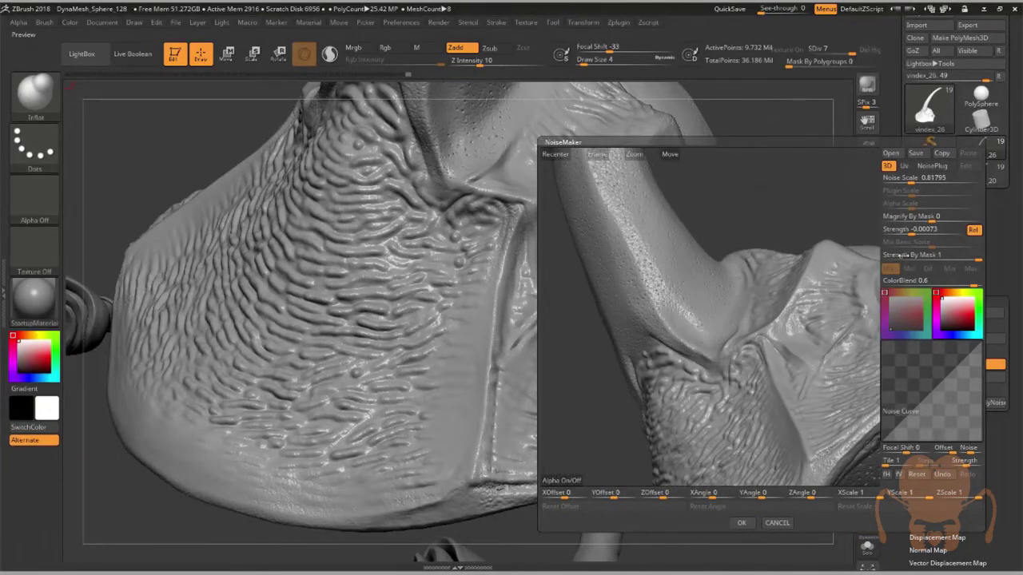
{"action": "left_click_drag", "start_coordinate": [912, 183], "coordinate": [922, 182]}
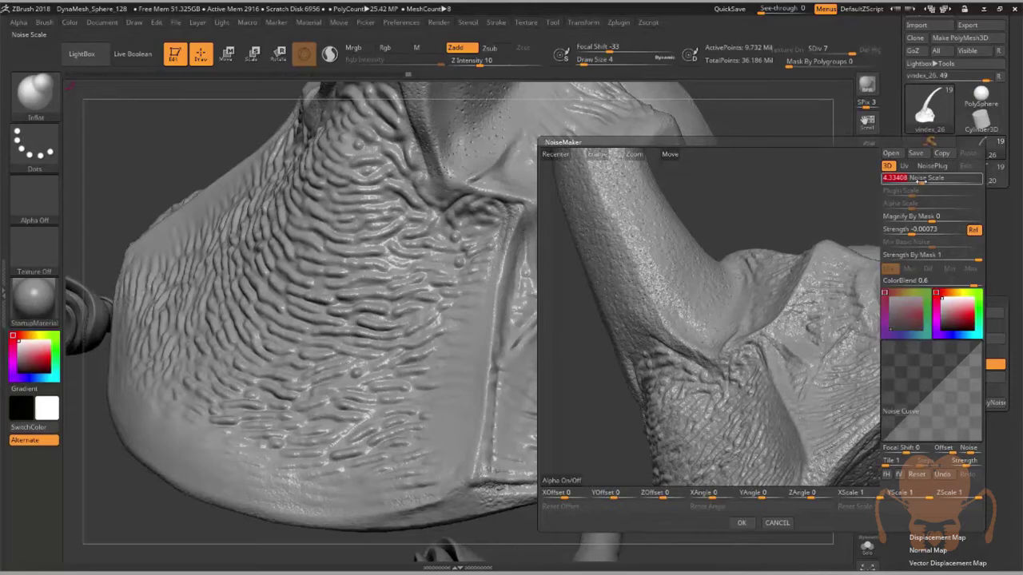
Reshape the noise curve with two added points and check the preview on the head's front and underside
{"action": "left_click_drag", "start_coordinate": [908, 412], "coordinate": [905, 401]}
{"action": "left_click", "coordinate": [937, 382]}
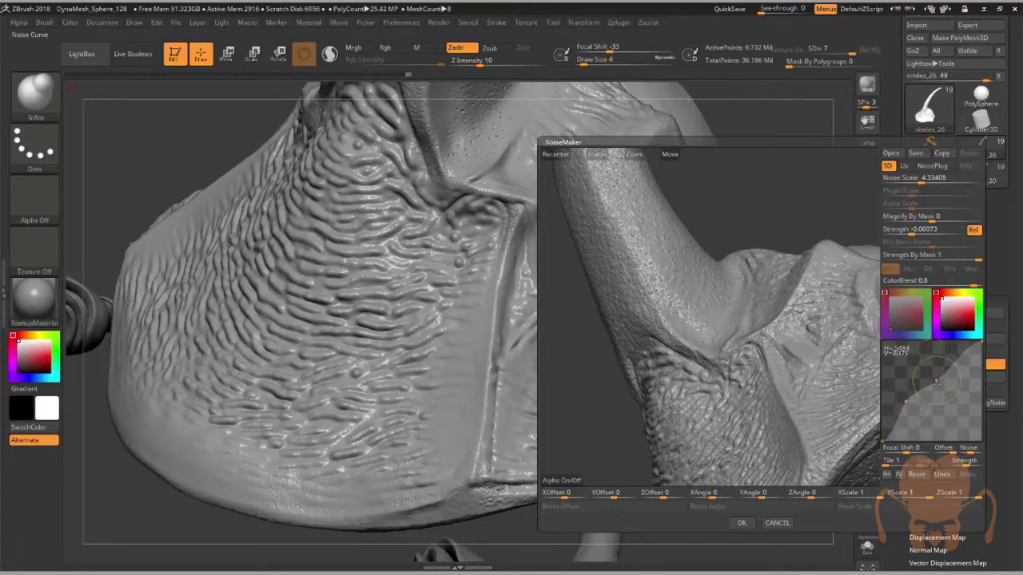
{"action": "left_click_drag", "start_coordinate": [669, 154], "coordinate": [562, 87]}
{"action": "left_click_drag", "start_coordinate": [747, 156], "coordinate": [770, 177]}
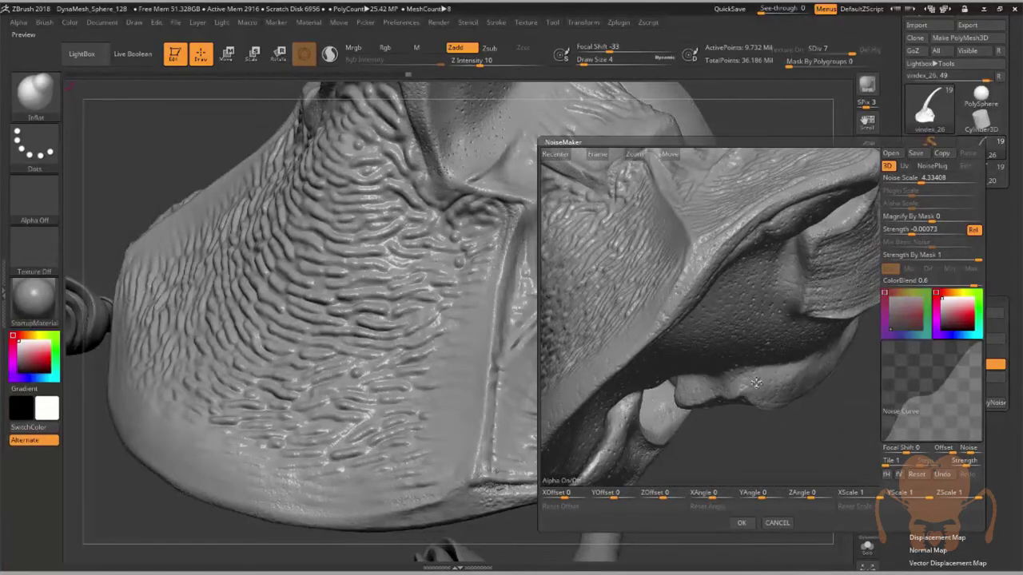
{"action": "left_click_drag", "start_coordinate": [768, 442], "coordinate": [740, 378]}
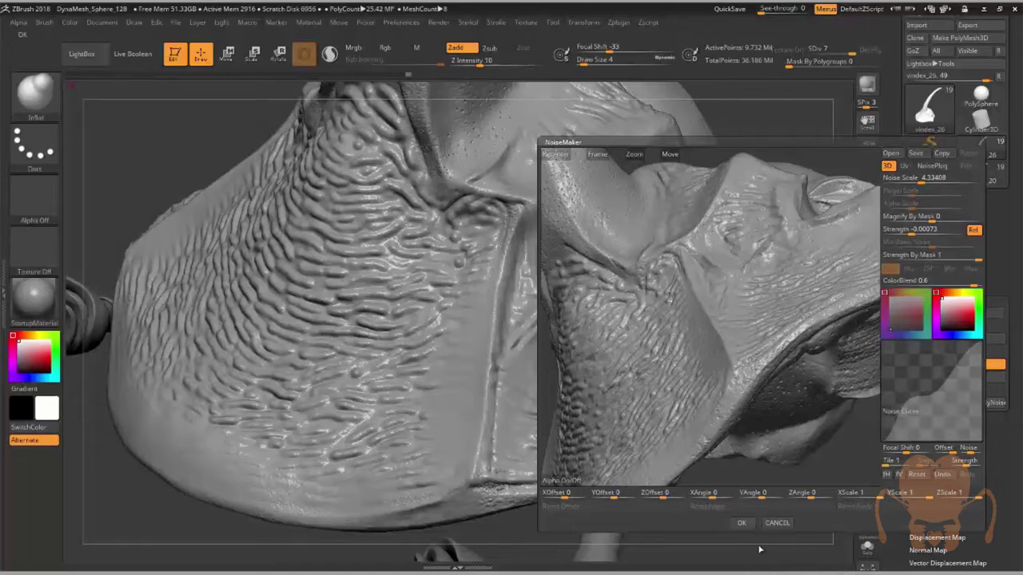
Accept the noise settings and mask the head by the noise pattern
{"action": "left_click", "coordinate": [742, 523]}
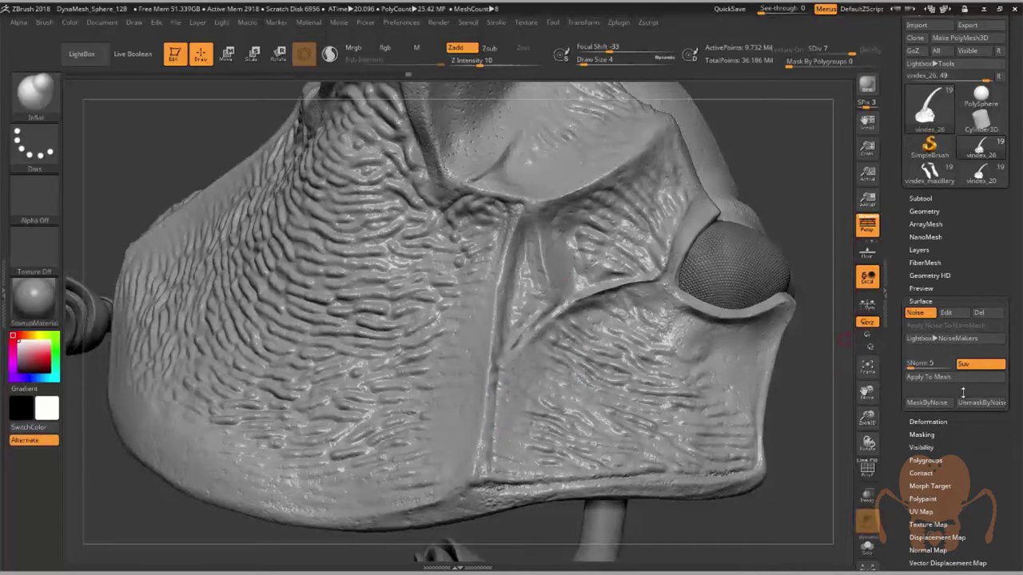
{"action": "left_click", "coordinate": [938, 405]}
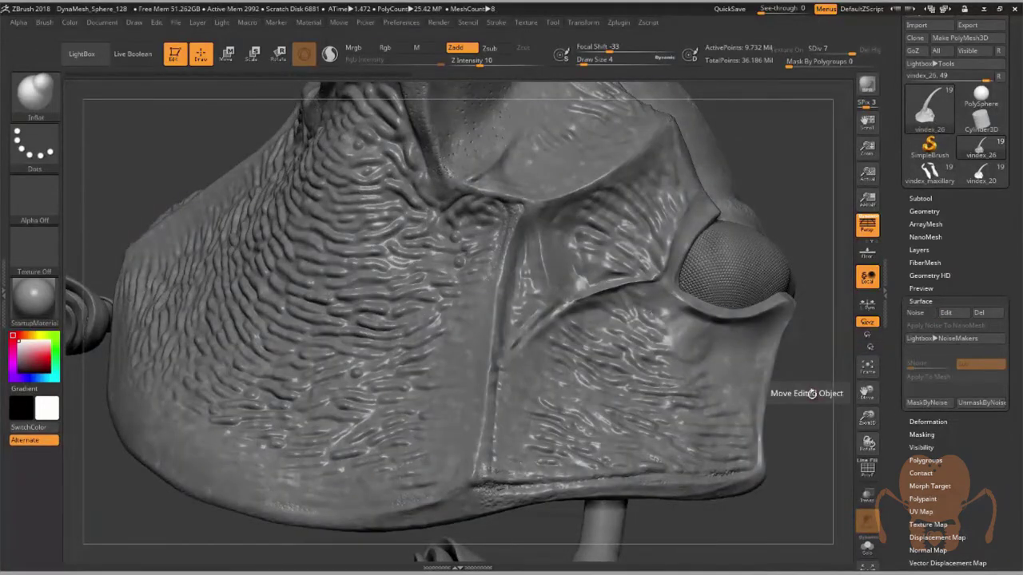
Choose the Clay brush, set its draw size to 14, and build up the smooth strip beside the head's central seam
{"action": "left_click_drag", "start_coordinate": [811, 395], "coordinate": [803, 416]}
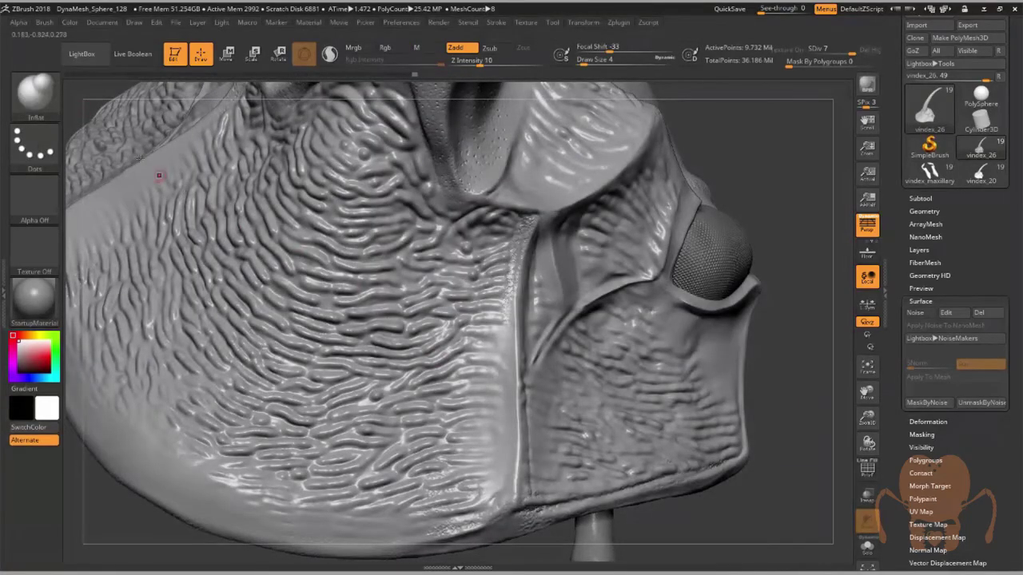
{"action": "left_click", "coordinate": [39, 98]}
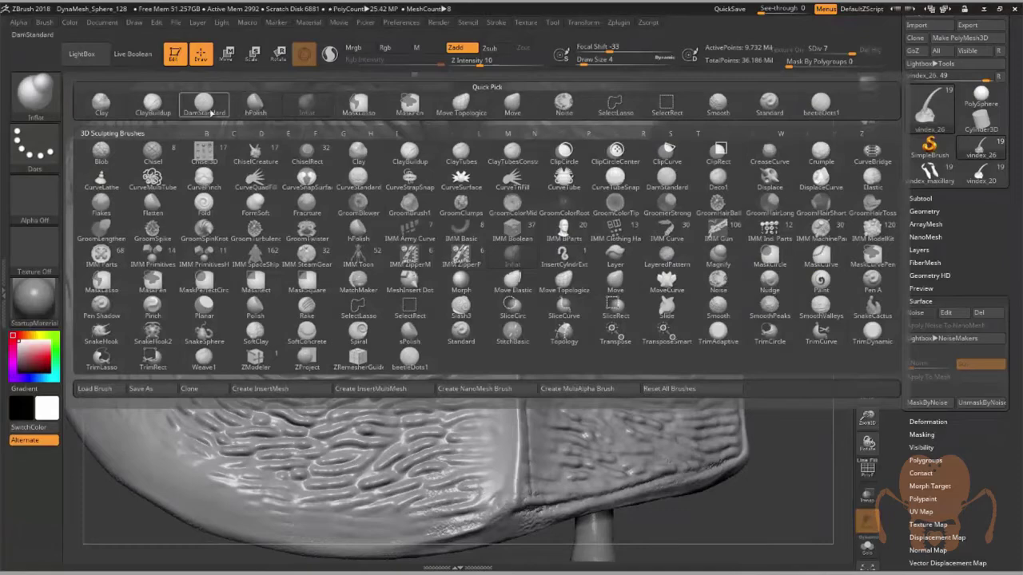
{"action": "left_click", "coordinate": [110, 110]}
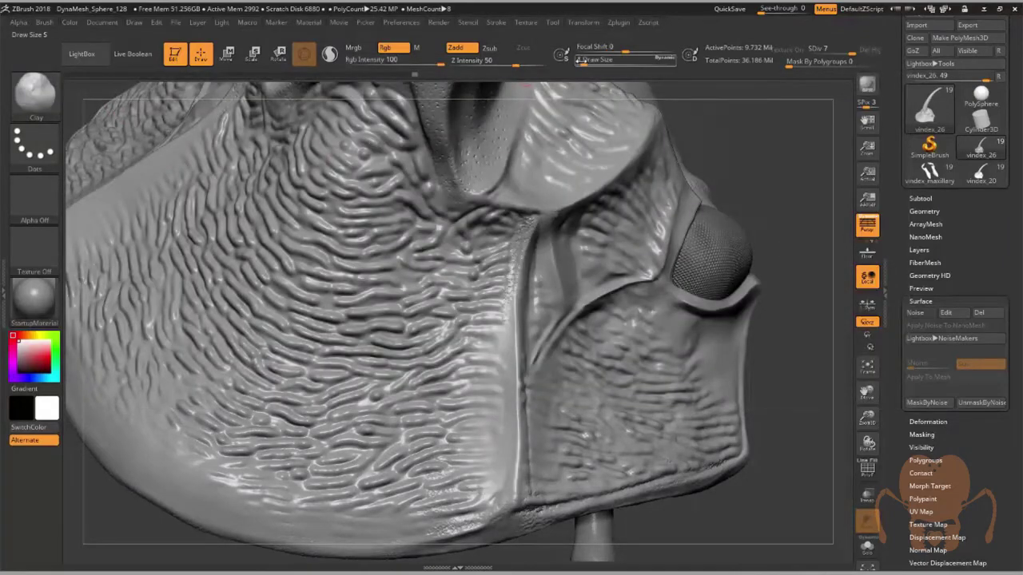
{"action": "left_click_drag", "start_coordinate": [583, 60], "coordinate": [589, 59]}
{"action": "right_click_drag", "start_coordinate": [471, 308], "coordinate": [509, 314]}
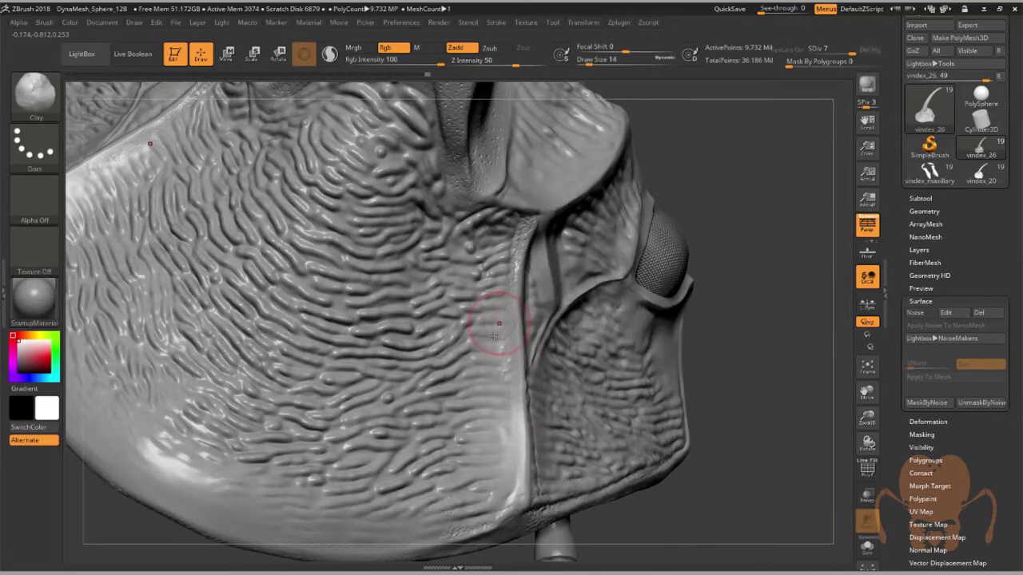
{"action": "right_click_drag", "start_coordinate": [514, 456], "coordinate": [560, 452]}
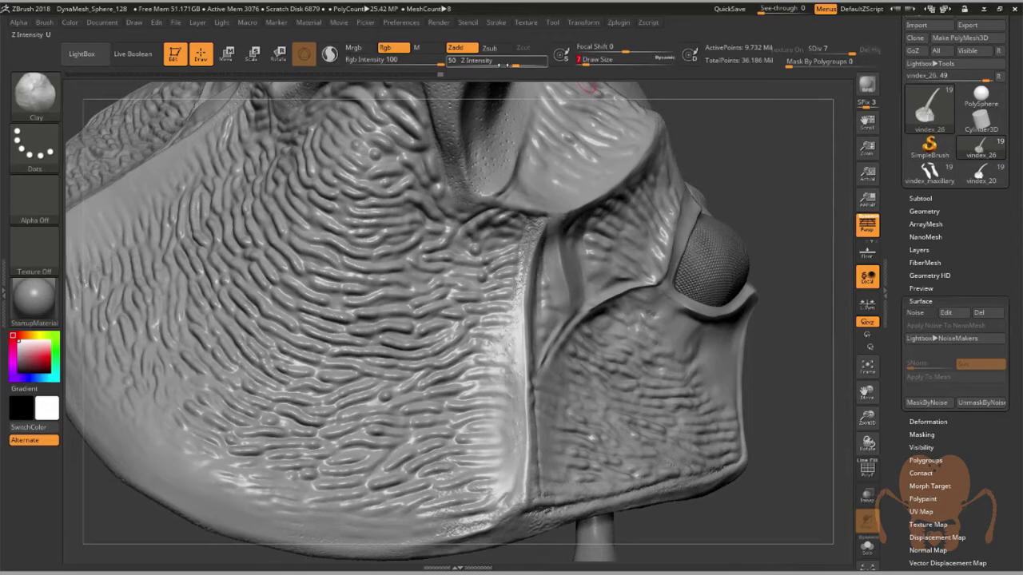
Set the Clay brush to intensity 20 at draw size 7 and refine the ridges between the horn base and the eye
{"action": "left_click_drag", "start_coordinate": [501, 63], "coordinate": [491, 63]}
{"action": "right_click_drag", "start_coordinate": [571, 237], "coordinate": [553, 284]}
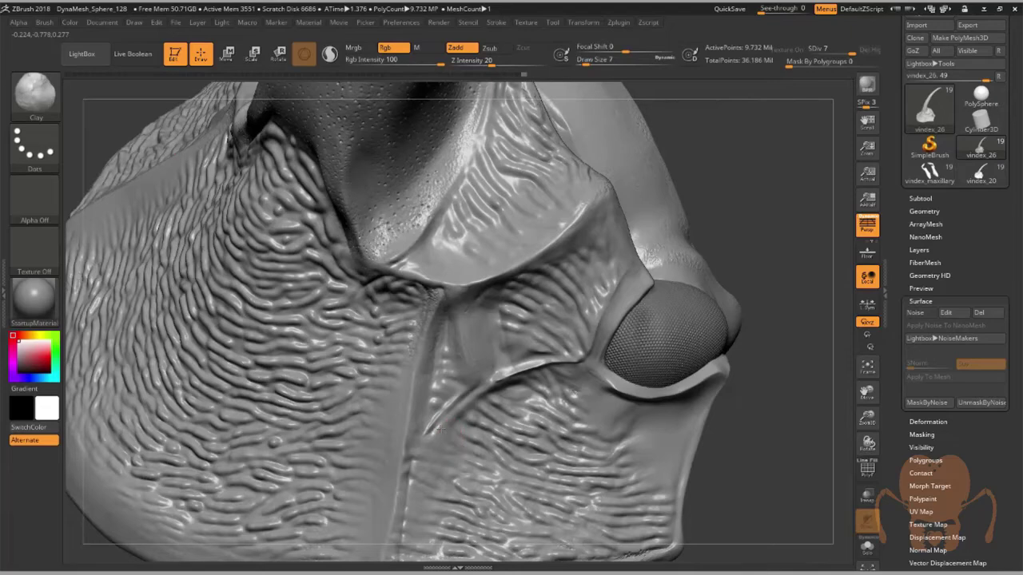
{"action": "left_click_drag", "start_coordinate": [502, 380], "coordinate": [521, 374]}
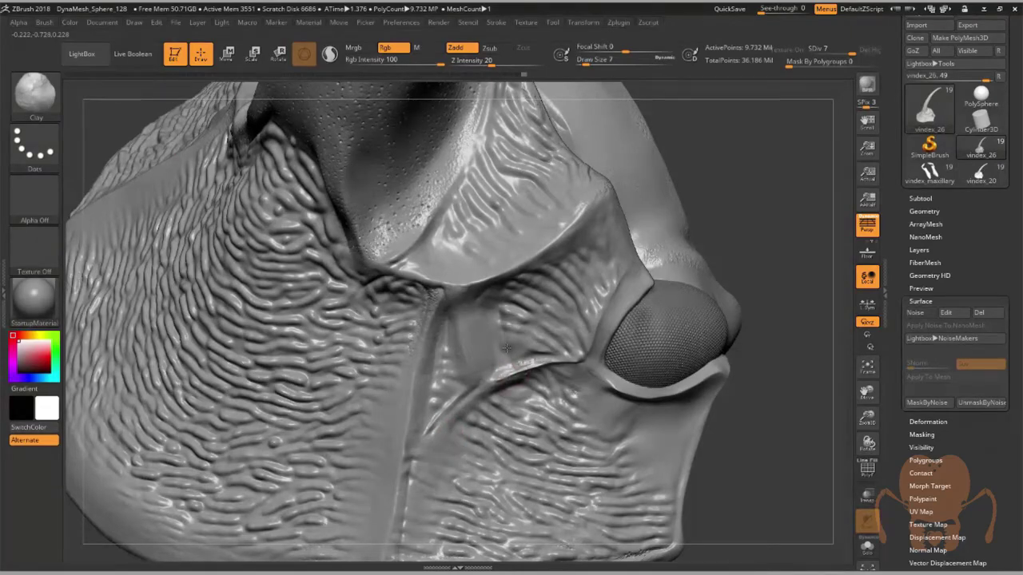
{"action": "right_click_drag", "start_coordinate": [512, 354], "coordinate": [676, 354]}
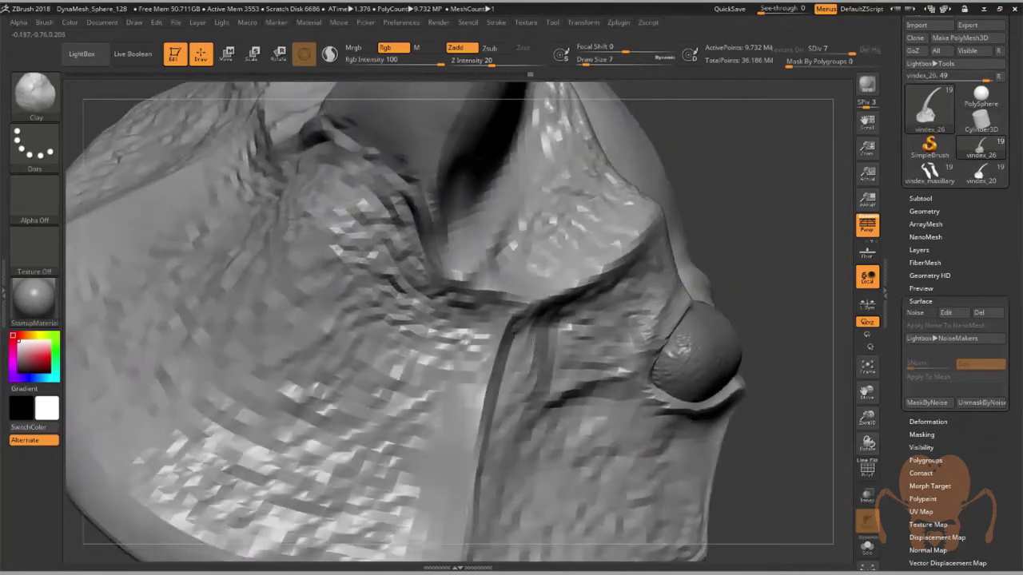
{"action": "mouse_move", "coordinate": [509, 291]}
{"action": "right_mouse_down"}
{"action": "mouse_move", "coordinate": [535, 293]}
{"action": "mouse_move", "coordinate": [517, 276]}
{"action": "mouse_move", "coordinate": [488, 288]}
{"action": "mouse_move", "coordinate": [430, 350]}
{"action": "right_mouse_up"}
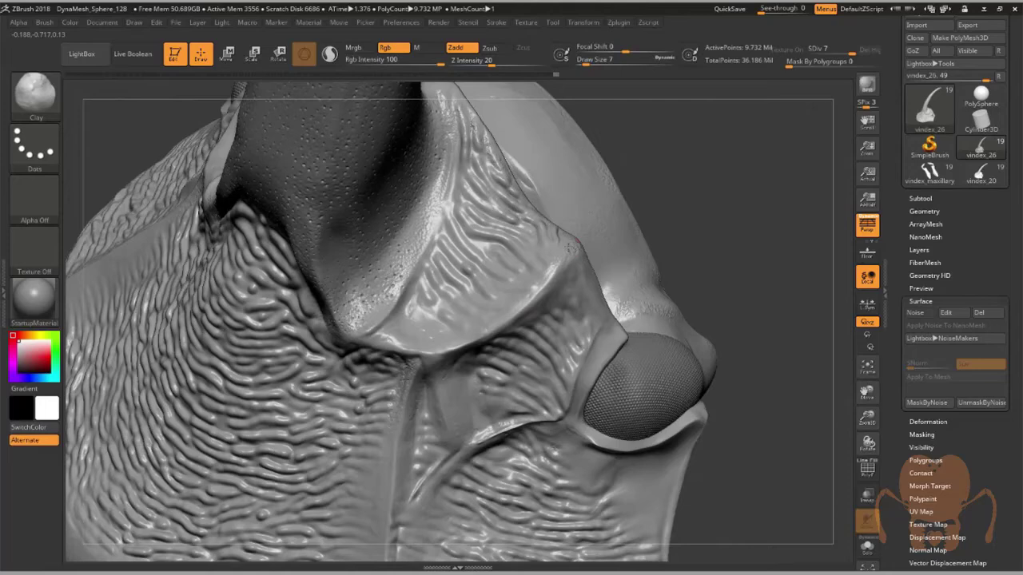
{"action": "right_click_drag", "start_coordinate": [578, 303], "coordinate": [574, 276]}
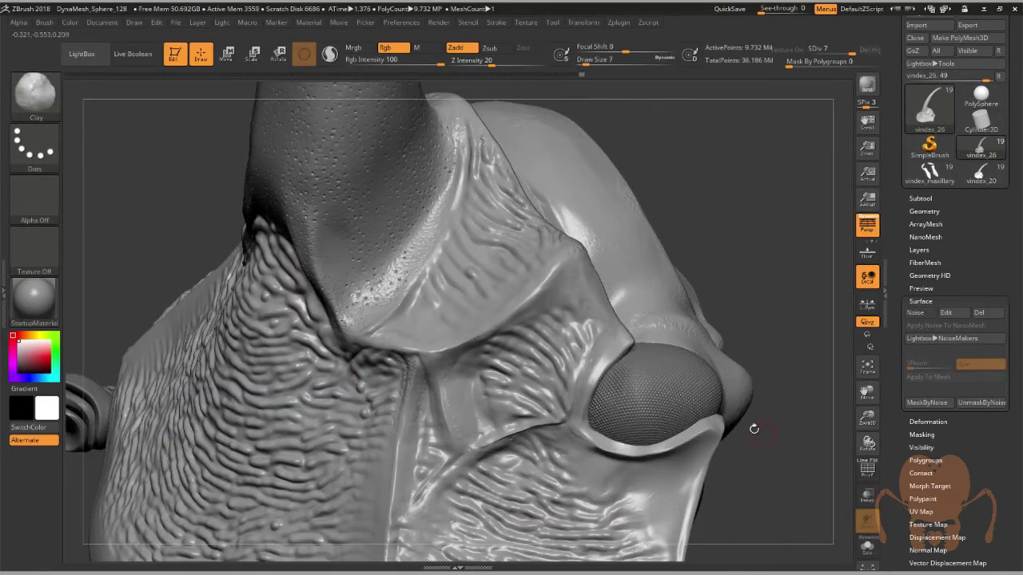
Examine the pitted underside of the head, the smooth central plate, the mouthparts and the horn
{"action": "right_click_drag", "start_coordinate": [754, 429], "coordinate": [727, 374]}
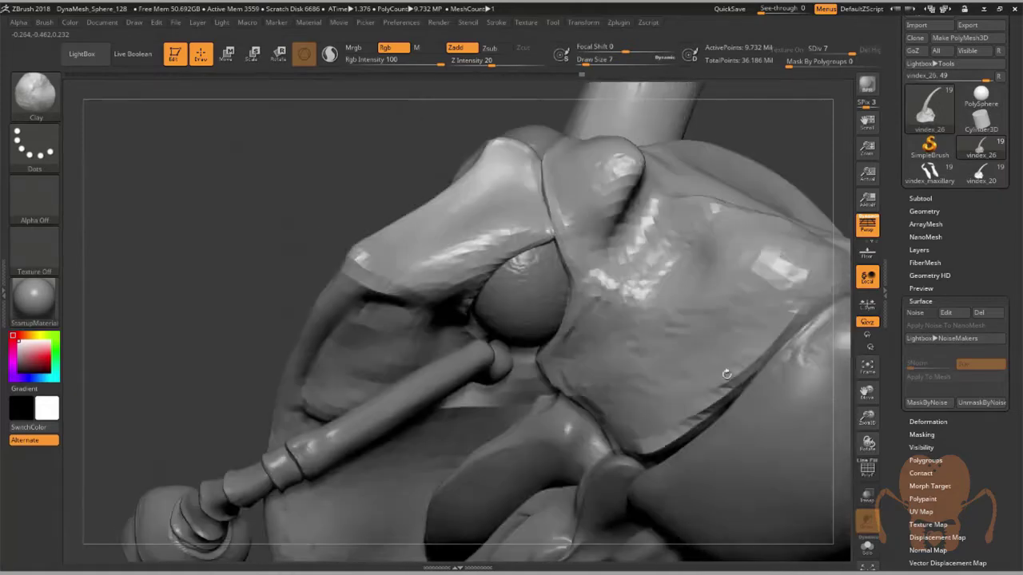
{"action": "left_click_drag", "start_coordinate": [866, 392], "coordinate": [778, 326]}
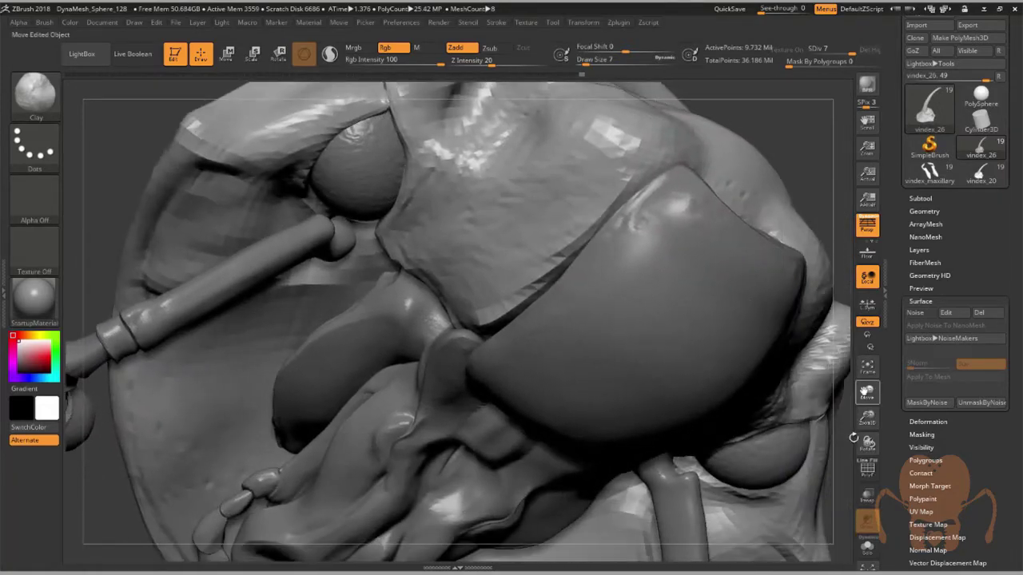
{"action": "left_click_drag", "start_coordinate": [848, 484], "coordinate": [793, 399]}
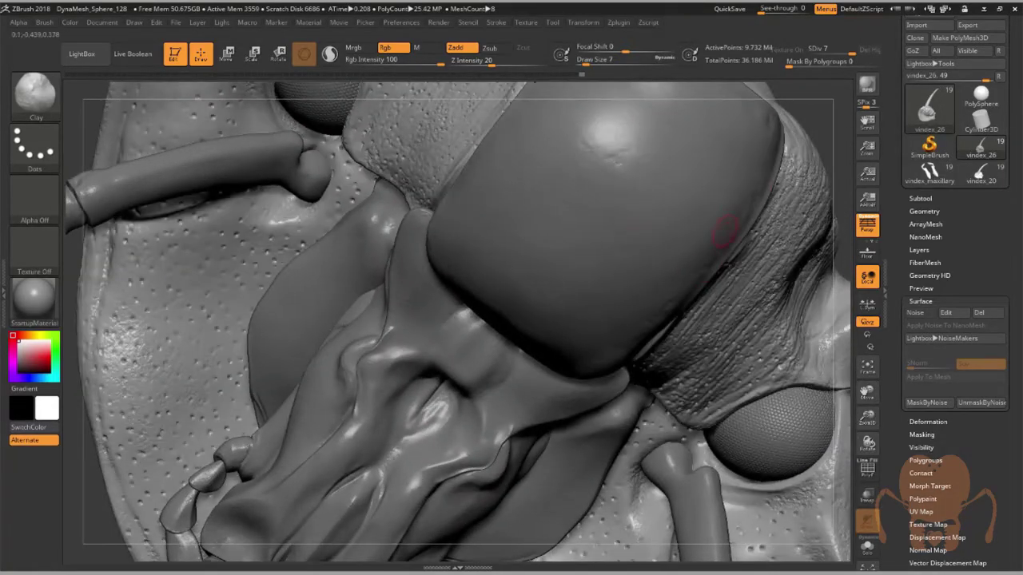
{"action": "right_click_drag", "start_coordinate": [808, 124], "coordinate": [607, 222]}
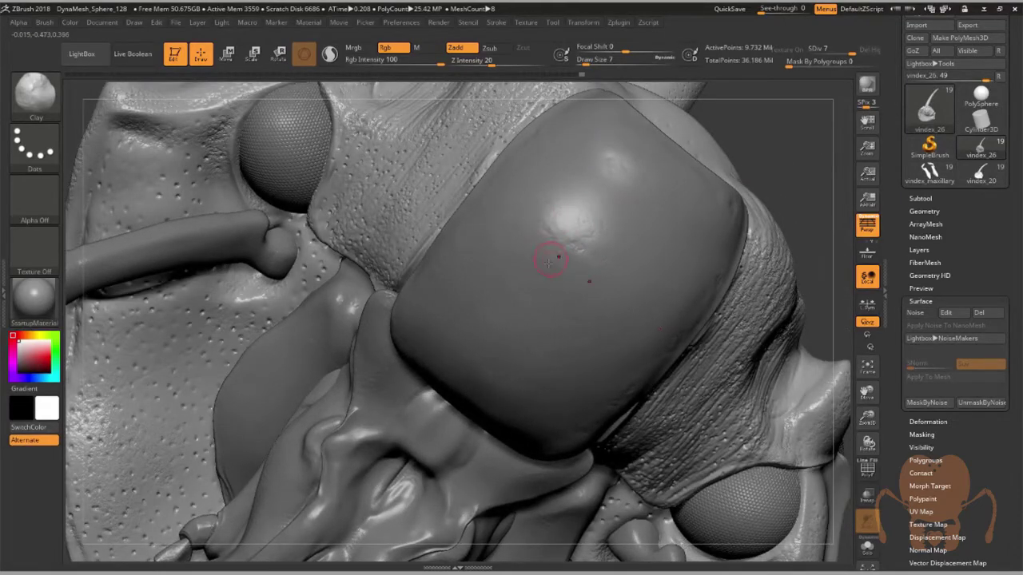
{"action": "left_click_drag", "start_coordinate": [555, 223], "coordinate": [563, 264]}
{"action": "left_click_drag", "start_coordinate": [761, 154], "coordinate": [791, 131]}
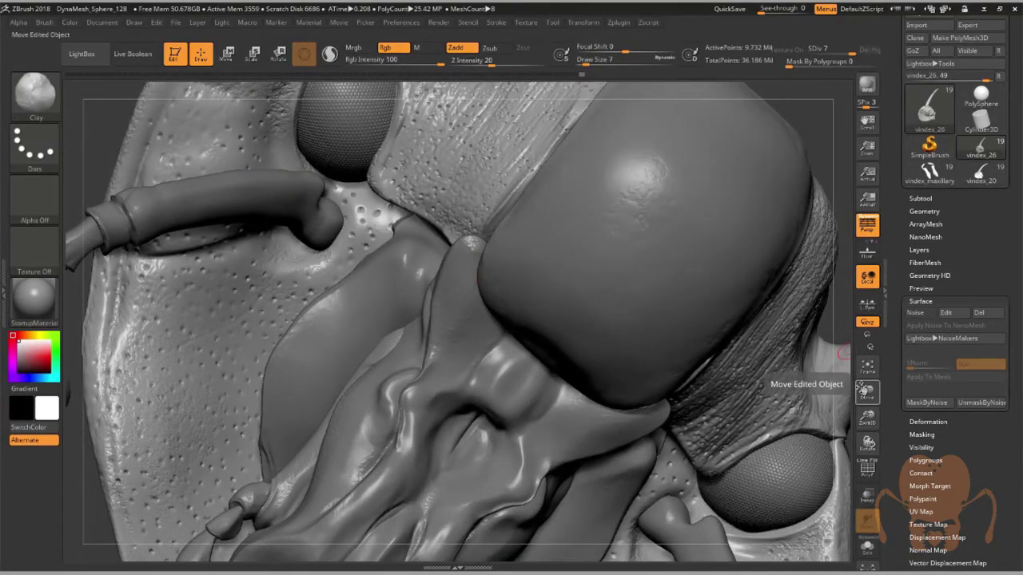
{"action": "left_click_drag", "start_coordinate": [866, 392], "coordinate": [807, 559]}
{"action": "mouse_move", "coordinate": [727, 303]}
{"action": "right_mouse_down"}
{"action": "mouse_move", "coordinate": [715, 296]}
{"action": "mouse_move", "coordinate": [695, 312]}
{"action": "mouse_move", "coordinate": [746, 296]}
{"action": "right_mouse_up"}
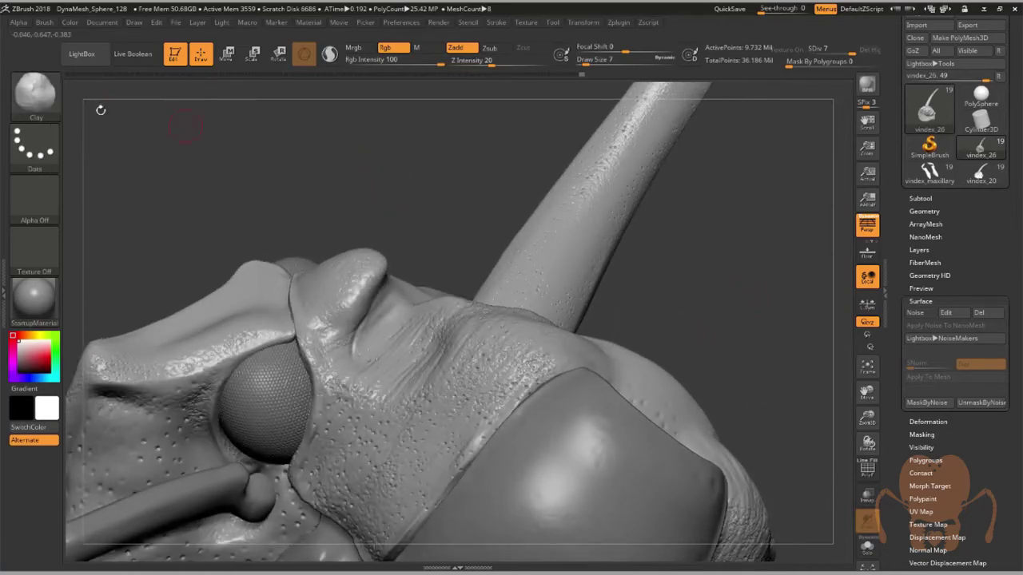
Switch to the Noise brush and stroke fine noise over the smooth cheek plate beside the eye
{"action": "left_click", "coordinate": [35, 94]}
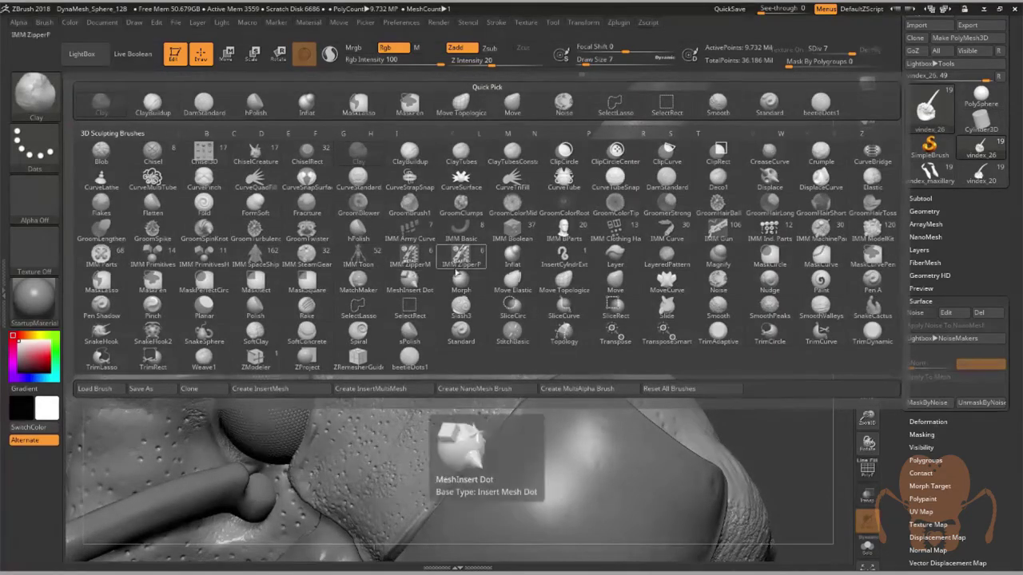
{"action": "key", "text": "n"}
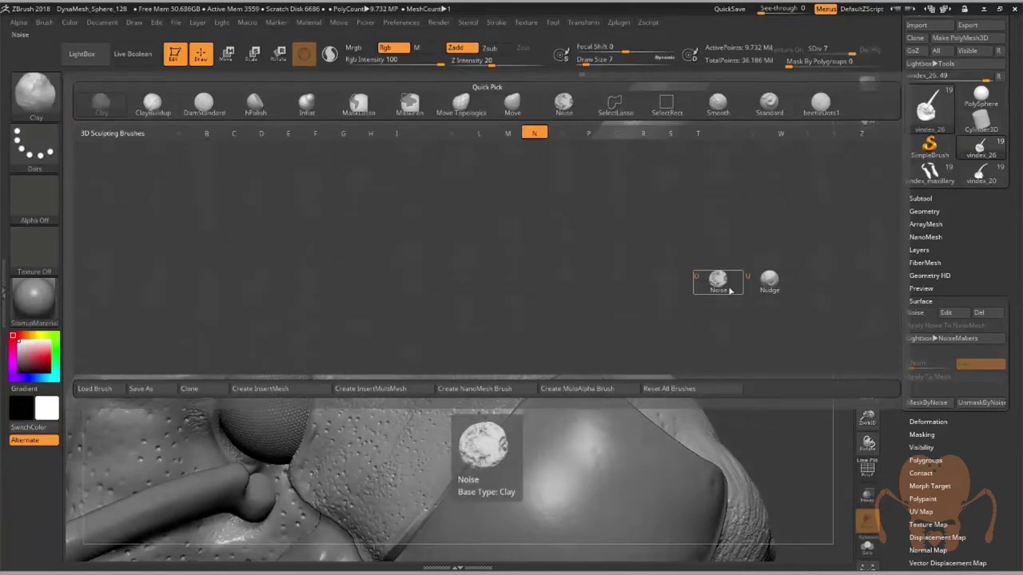
{"action": "left_click", "coordinate": [719, 281]}
{"action": "left_click_drag", "start_coordinate": [664, 256], "coordinate": [678, 291]}
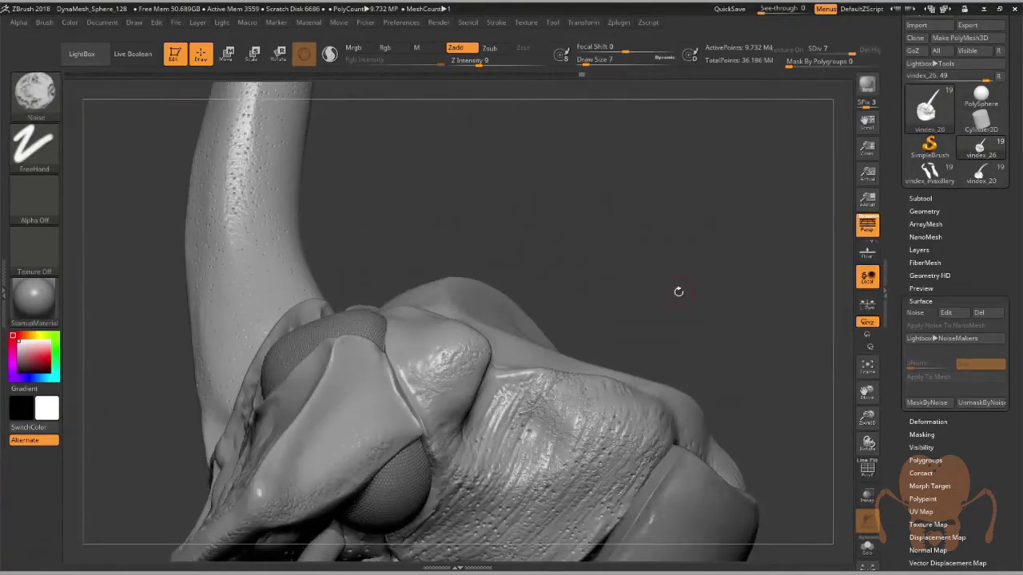
{"action": "left_click_drag", "start_coordinate": [436, 247], "coordinate": [346, 421]}
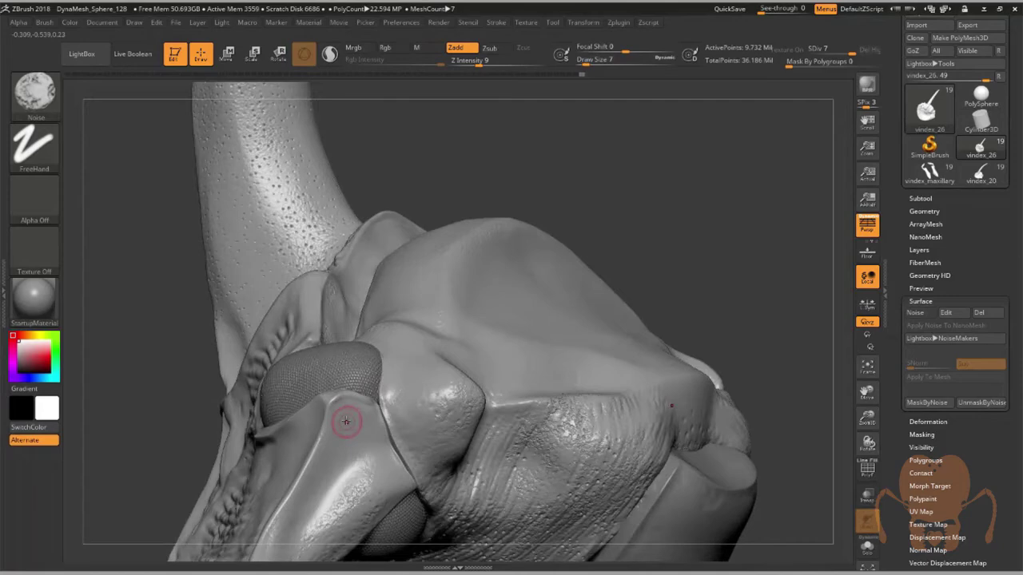
{"action": "mouse_move", "coordinate": [388, 429]}
{"action": "right_mouse_down", "text": "alt"}
{"action": "mouse_move", "coordinate": [448, 354]}
{"action": "mouse_move", "coordinate": [399, 354]}
{"action": "mouse_move", "coordinate": [385, 366]}
{"action": "right_mouse_up", "text": "alt"}
{"action": "left_click_drag", "start_coordinate": [384, 365], "coordinate": [386, 372]}
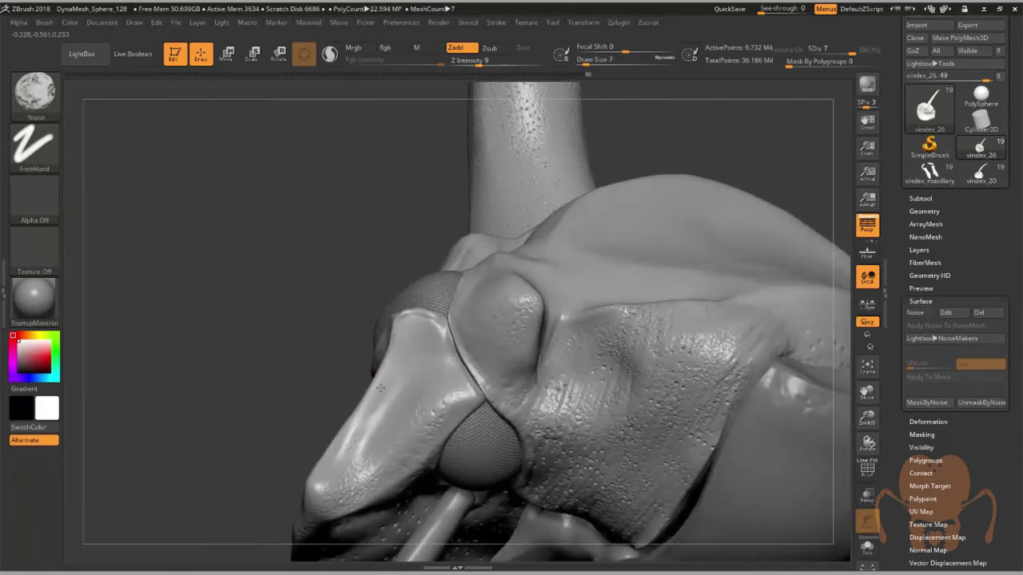
{"action": "left_click", "coordinate": [394, 377]}
{"action": "left_click_drag", "start_coordinate": [343, 448], "coordinate": [352, 437]}
{"action": "mouse_move", "coordinate": [384, 408]}
{"action": "right_mouse_down"}
{"action": "mouse_move", "coordinate": [420, 465]}
{"action": "mouse_move", "coordinate": [412, 457]}
{"action": "right_mouse_up"}
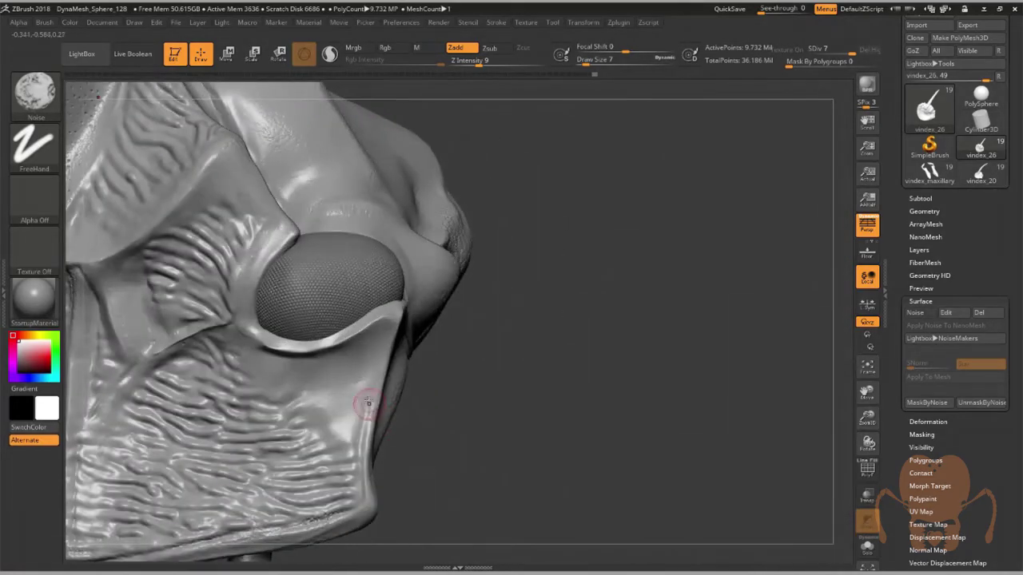
Set the Noise brush intensity to 15 and roughen the smooth outer edge of the cheek below the eye
{"action": "left_click_drag", "start_coordinate": [468, 415], "coordinate": [560, 414]}
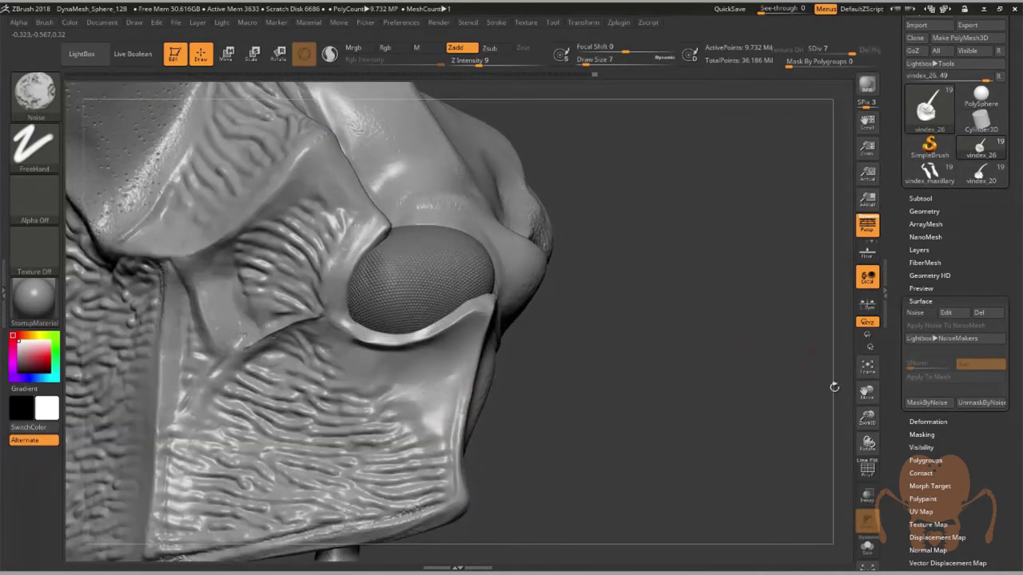
{"action": "left_click_drag", "start_coordinate": [867, 418], "coordinate": [869, 511]}
{"action": "left_click_drag", "start_coordinate": [646, 433], "coordinate": [598, 417]}
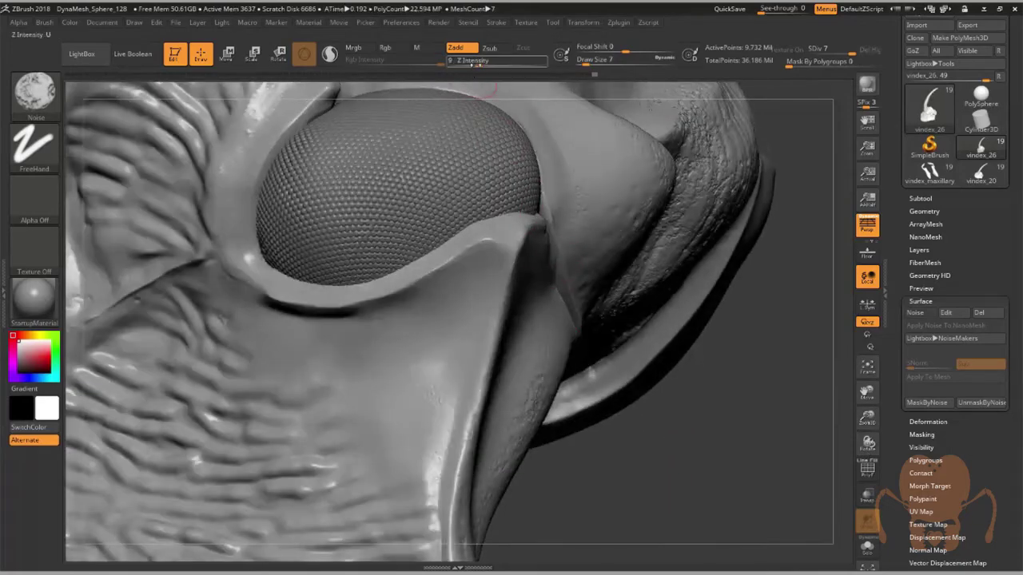
{"action": "left_click_drag", "start_coordinate": [478, 61], "coordinate": [486, 61]}
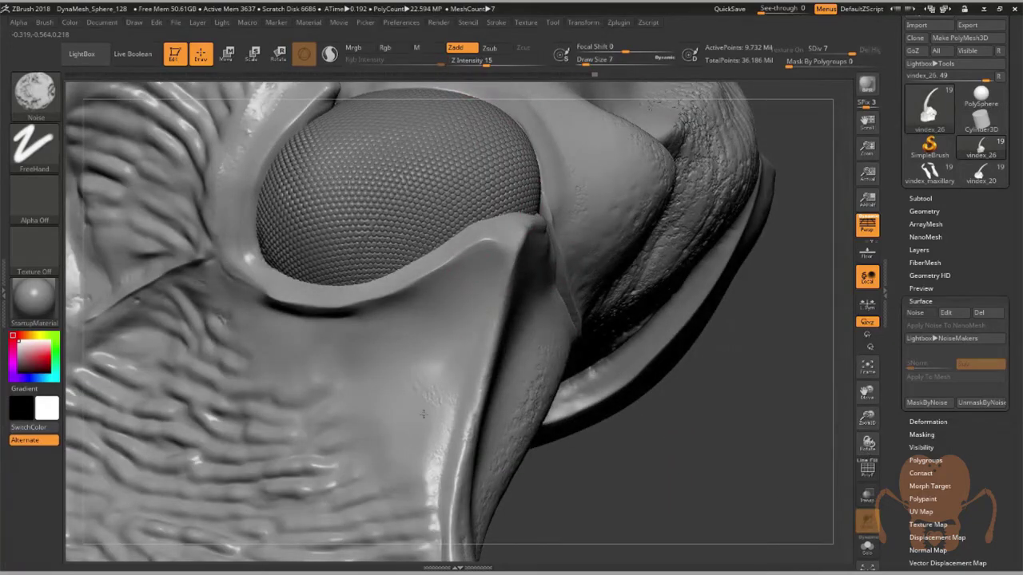
{"action": "left_click_drag", "start_coordinate": [434, 457], "coordinate": [453, 504]}
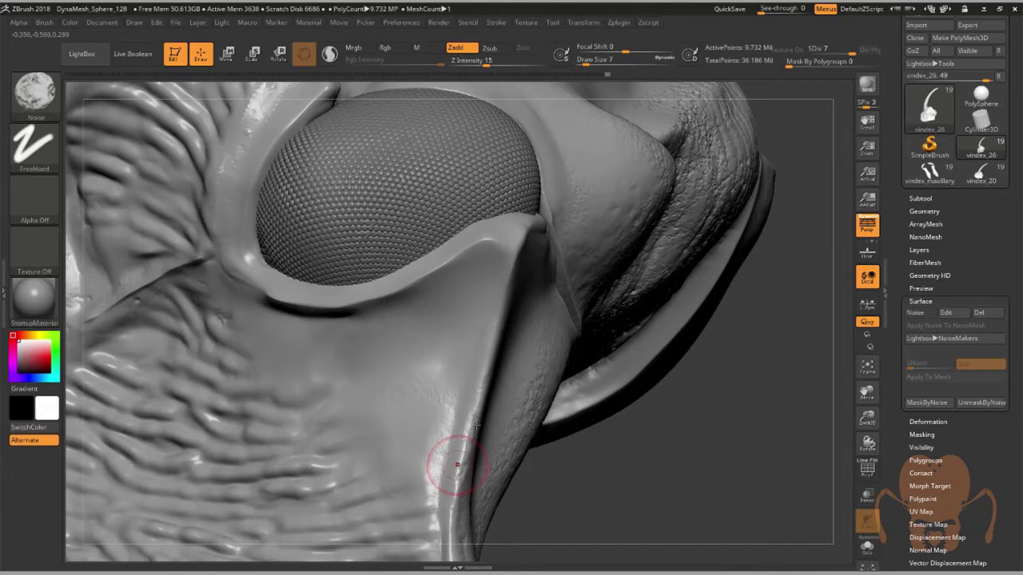
{"action": "mouse_move", "coordinate": [456, 466]}
{"action": "right_mouse_down"}
{"action": "mouse_move", "coordinate": [503, 397]}
{"action": "mouse_move", "coordinate": [490, 398]}
{"action": "right_mouse_up"}
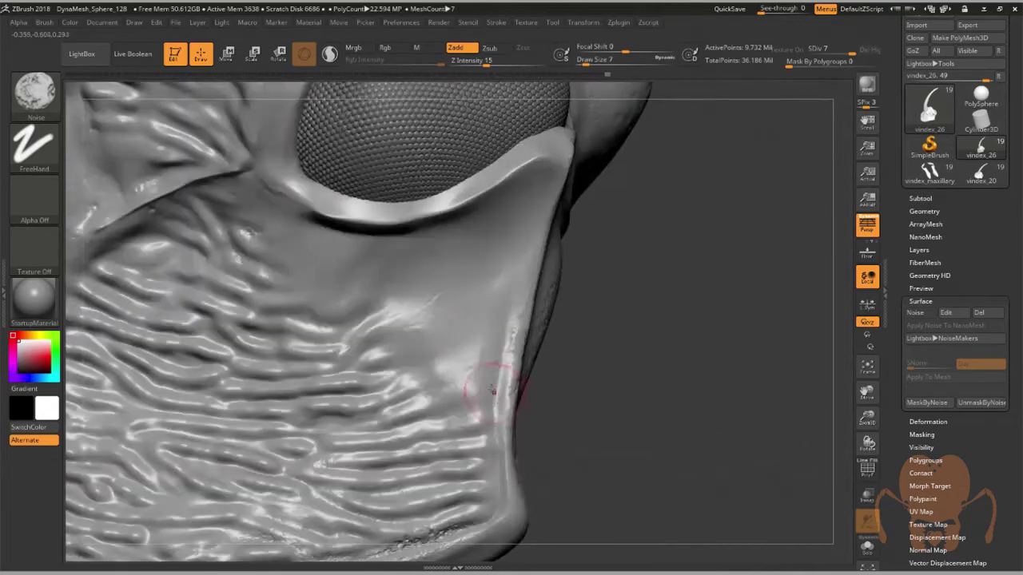
Edit the Noise brush's surface noise, setting the noise scale to 5.02075 and the strength to 0.00357
{"action": "left_click", "coordinate": [44, 22]}
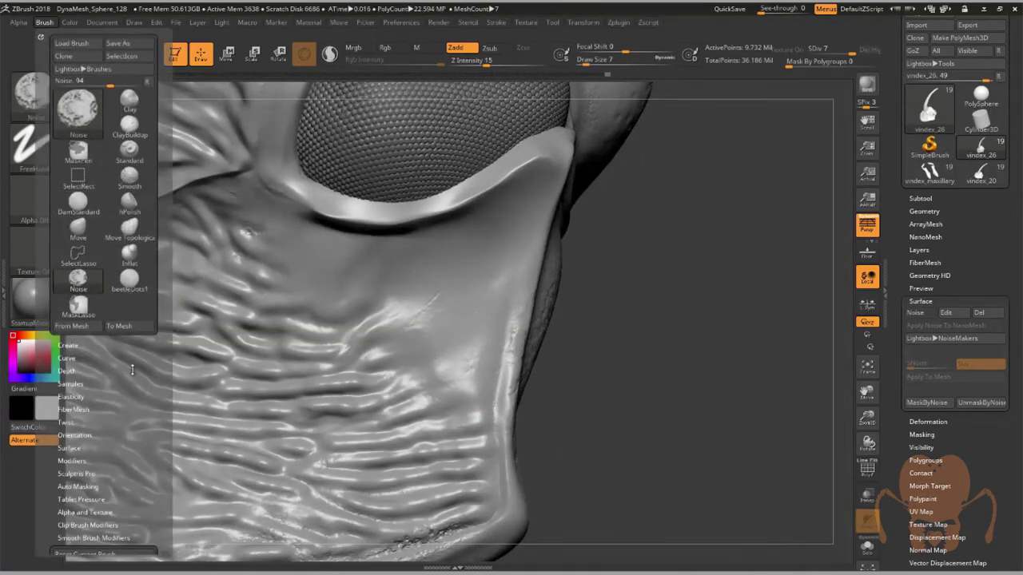
{"action": "scroll", "coordinate": [129, 349], "scroll_direction": "down", "scroll_amount": 2}
{"action": "scroll", "coordinate": [128, 349], "scroll_direction": "down", "scroll_amount": 2}
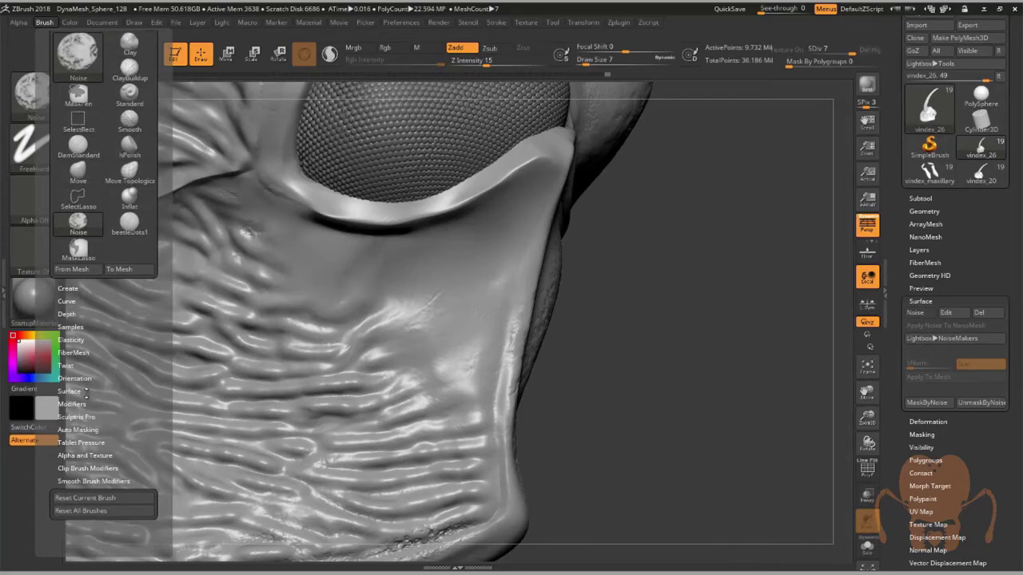
{"action": "left_click", "coordinate": [85, 390]}
{"action": "left_click", "coordinate": [111, 402]}
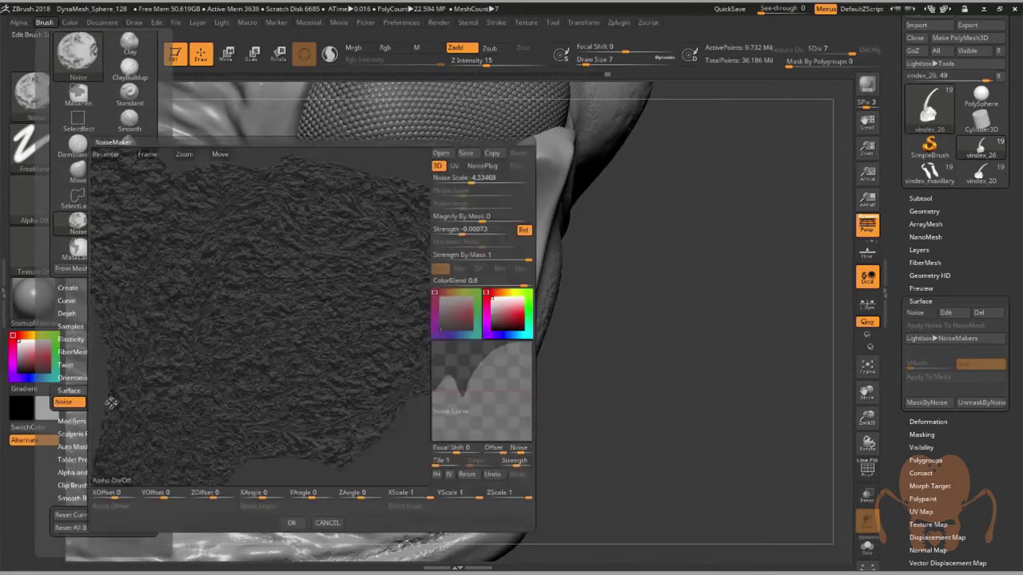
{"action": "left_click", "coordinate": [477, 182]}
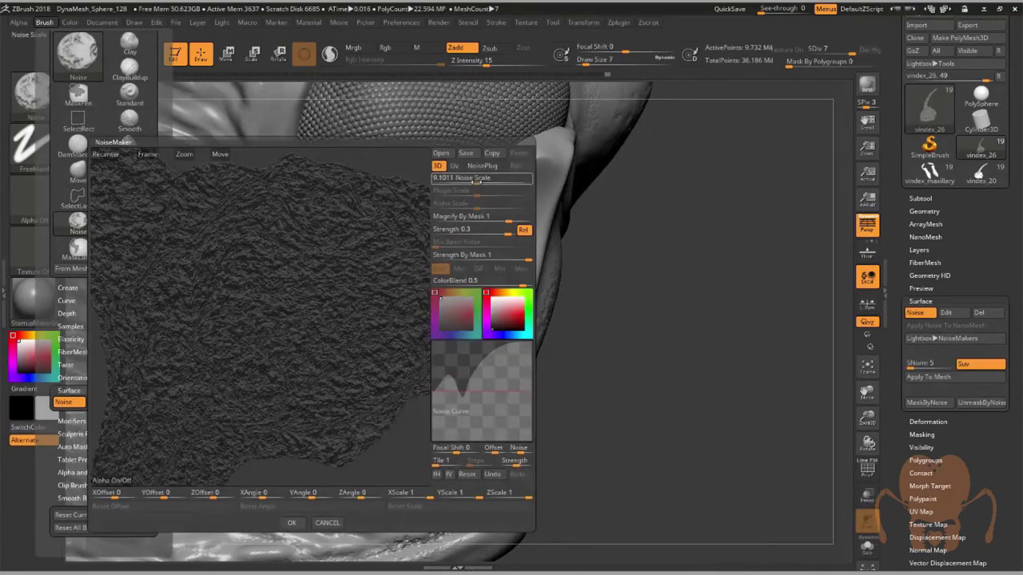
{"action": "left_click_drag", "start_coordinate": [477, 182], "coordinate": [489, 232]}
{"action": "mouse_move", "coordinate": [486, 367]}
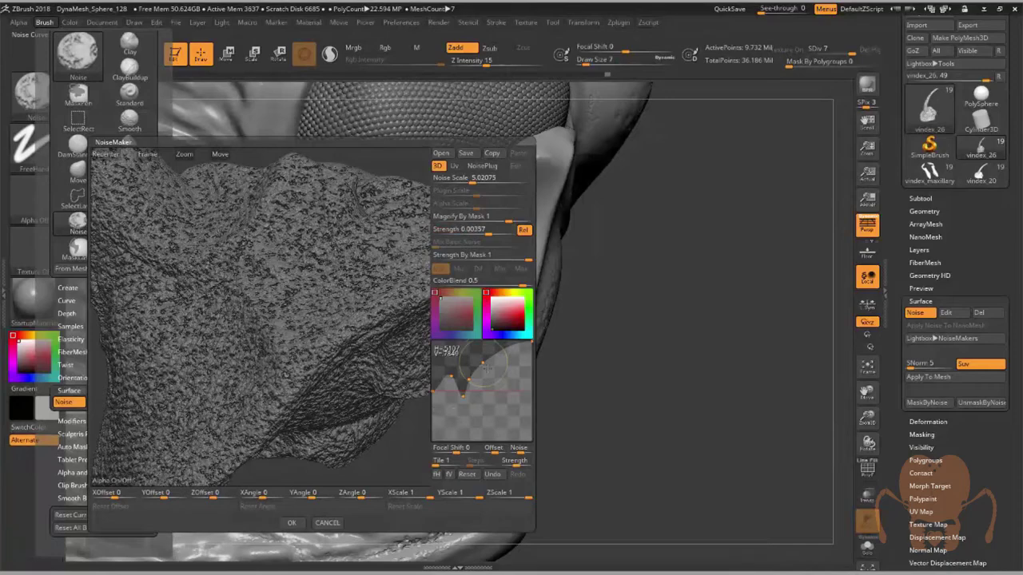
{"action": "left_click", "coordinate": [327, 523]}
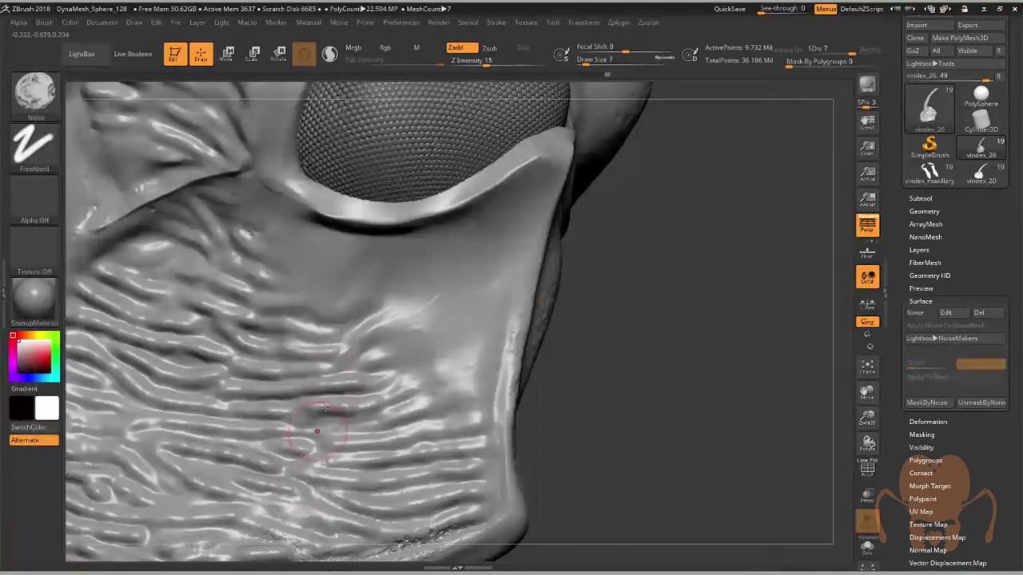
Stroke the Noise brush over the cheek plate and its outer ridge below the eye, and soften the ridge marks with Smooth
{"action": "left_click_drag", "start_coordinate": [311, 348], "coordinate": [340, 362]}
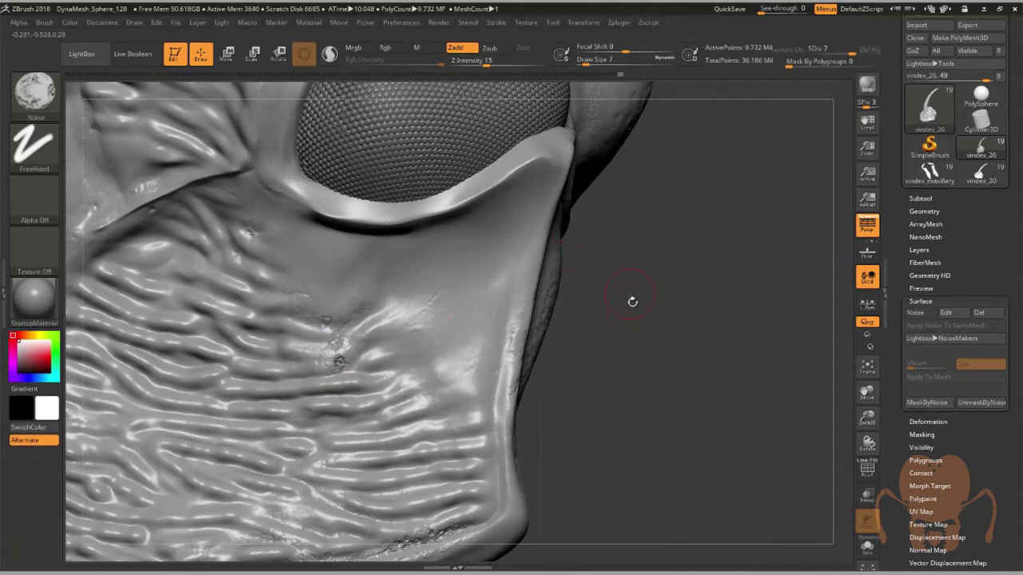
{"action": "left_click_drag", "start_coordinate": [632, 302], "coordinate": [527, 329]}
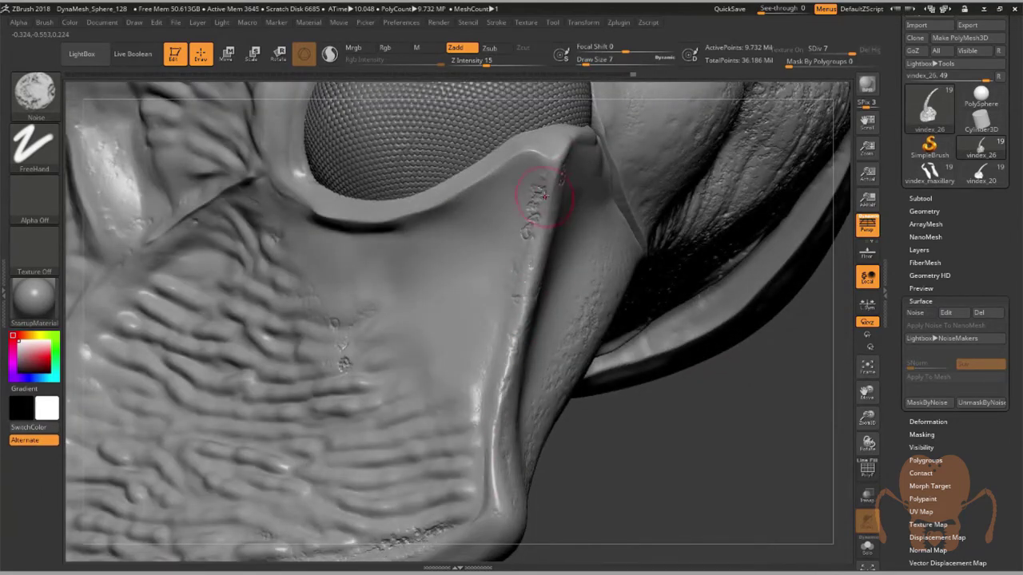
{"action": "right_click_drag", "start_coordinate": [533, 297], "coordinate": [633, 272]}
{"action": "right_click_drag", "start_coordinate": [722, 352], "coordinate": [552, 324], "text": "alt"}
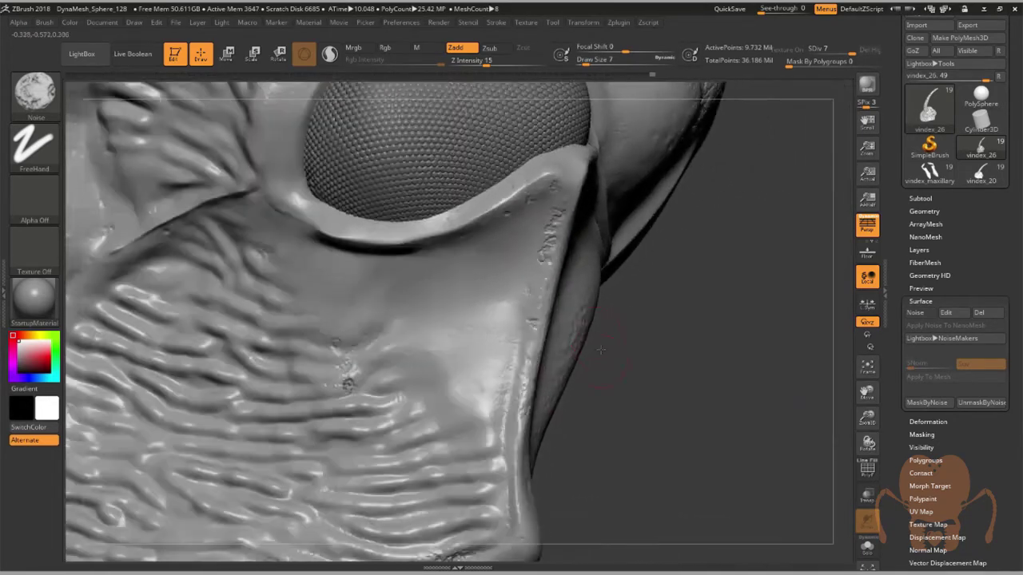
{"action": "key", "text": "shift"}
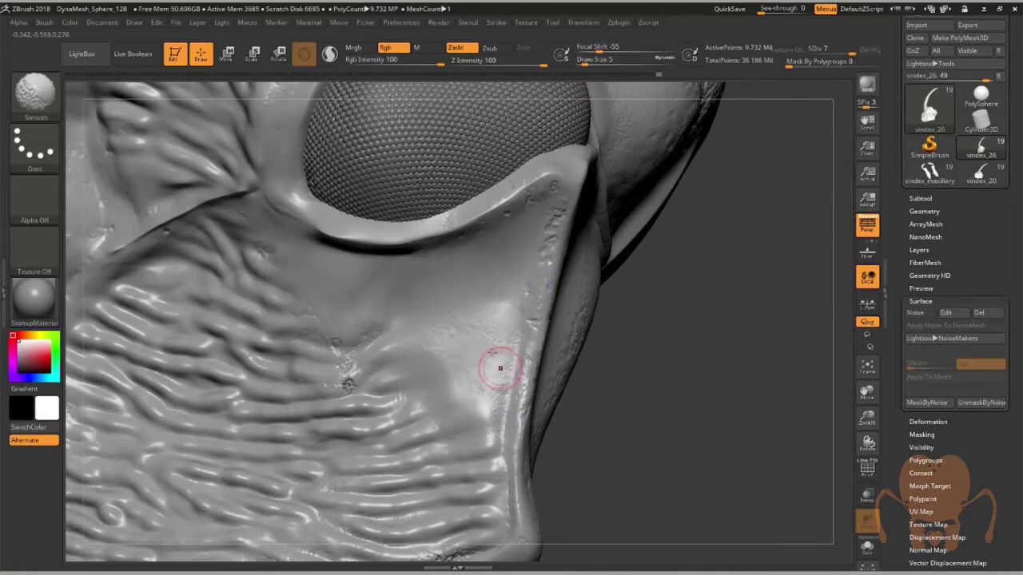
Switch to the hPolish brush and flatten and smooth the rough noise spots at the upper end of the cheek wrinkles
{"action": "key", "text": "b"}
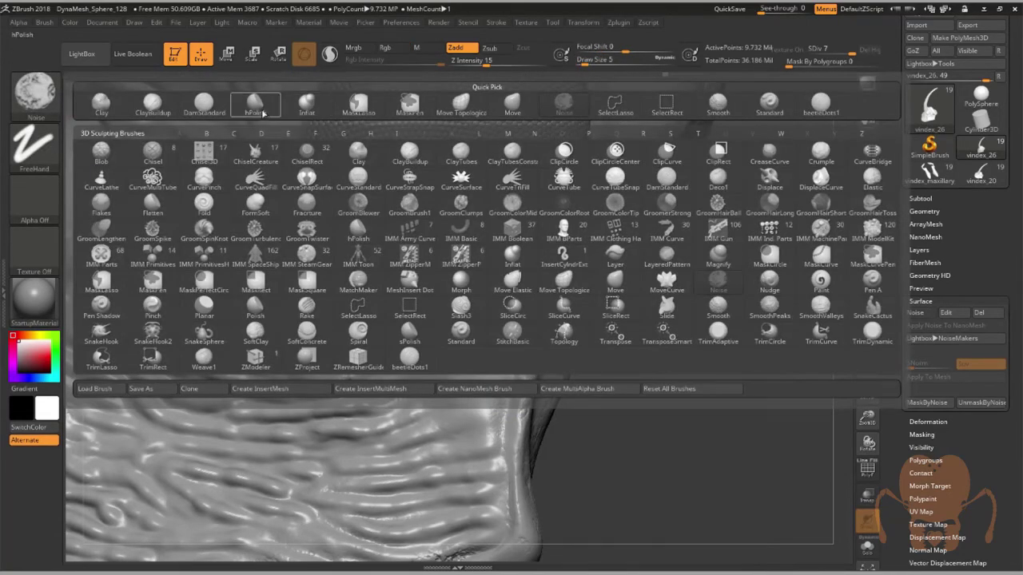
{"action": "left_click", "coordinate": [256, 102]}
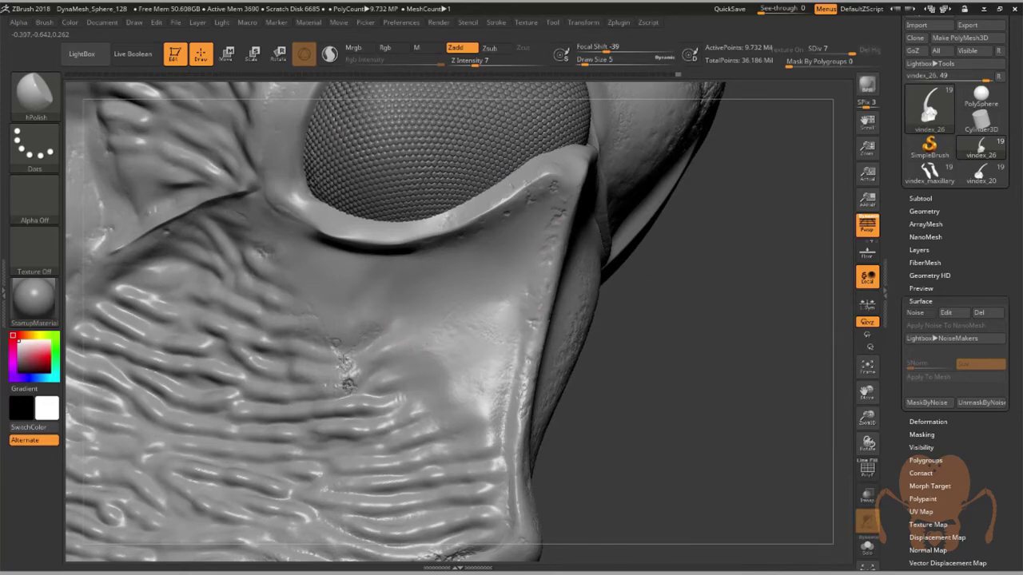
{"action": "mouse_move", "coordinate": [343, 359]}
{"action": "left_mouse_down"}
{"action": "mouse_move", "coordinate": [349, 384]}
{"action": "mouse_move", "coordinate": [347, 369]}
{"action": "left_mouse_up"}
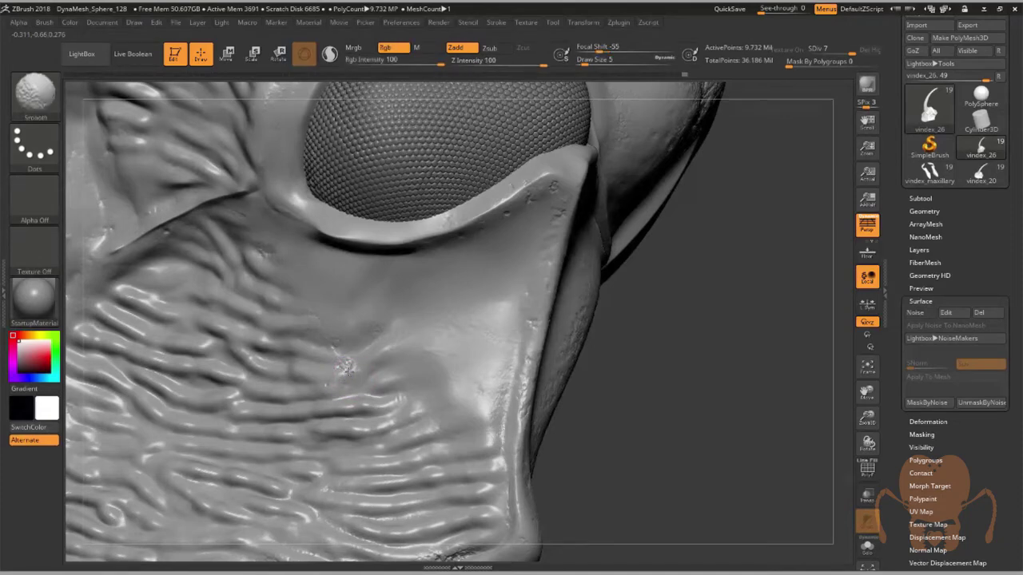
{"action": "right_click_drag", "start_coordinate": [450, 496], "coordinate": [415, 369], "text": "alt"}
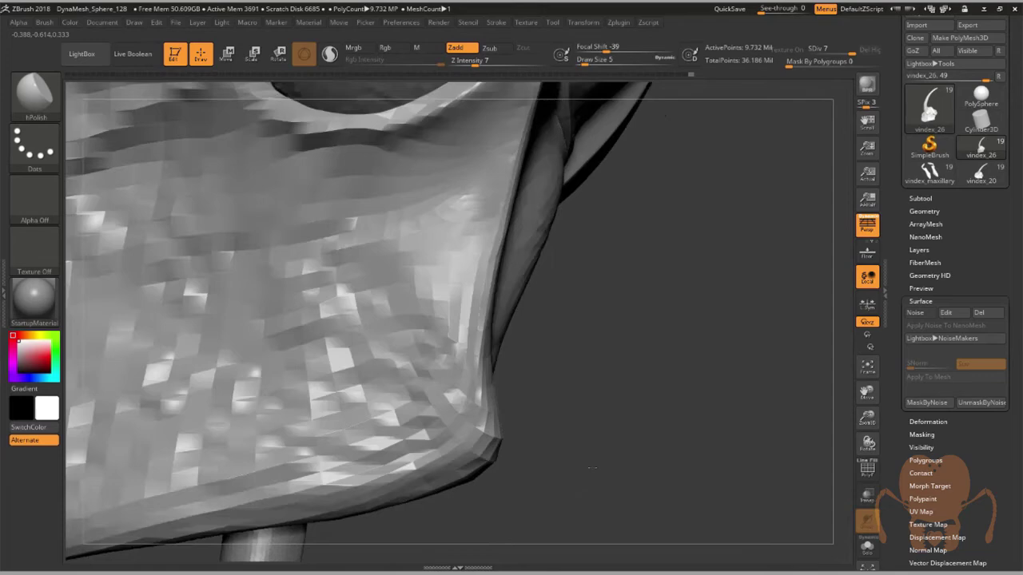
{"action": "left_click_drag", "start_coordinate": [591, 467], "coordinate": [495, 478]}
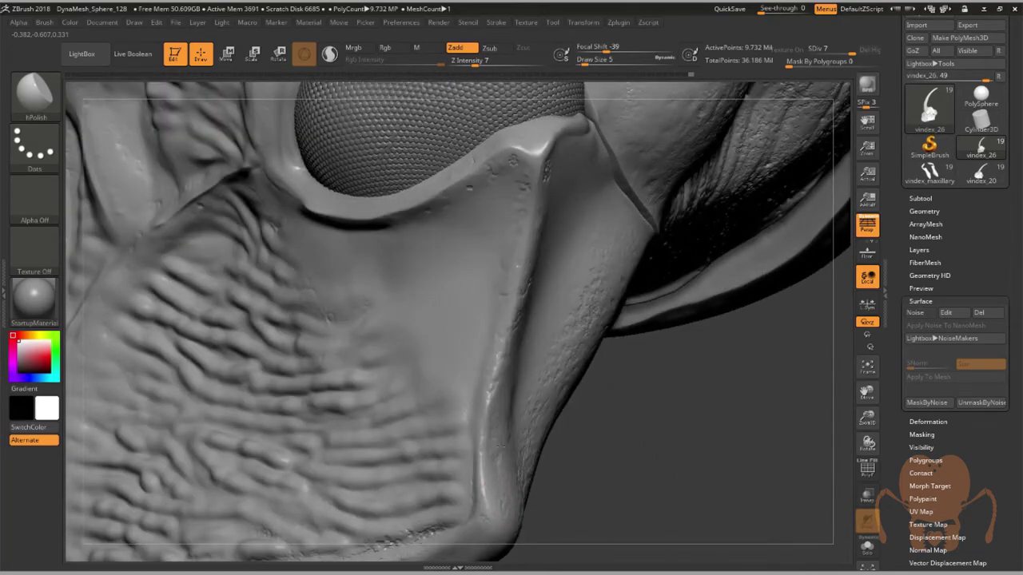
Examine the pits, wrinkles and noise detail across the underside, mouthparts, forehead, eyes and horn base of the head
{"action": "left_click_drag", "start_coordinate": [870, 417], "coordinate": [839, 368]}
{"action": "left_click_drag", "start_coordinate": [717, 450], "coordinate": [715, 391]}
{"action": "left_click_drag", "start_coordinate": [207, 349], "coordinate": [525, 266]}
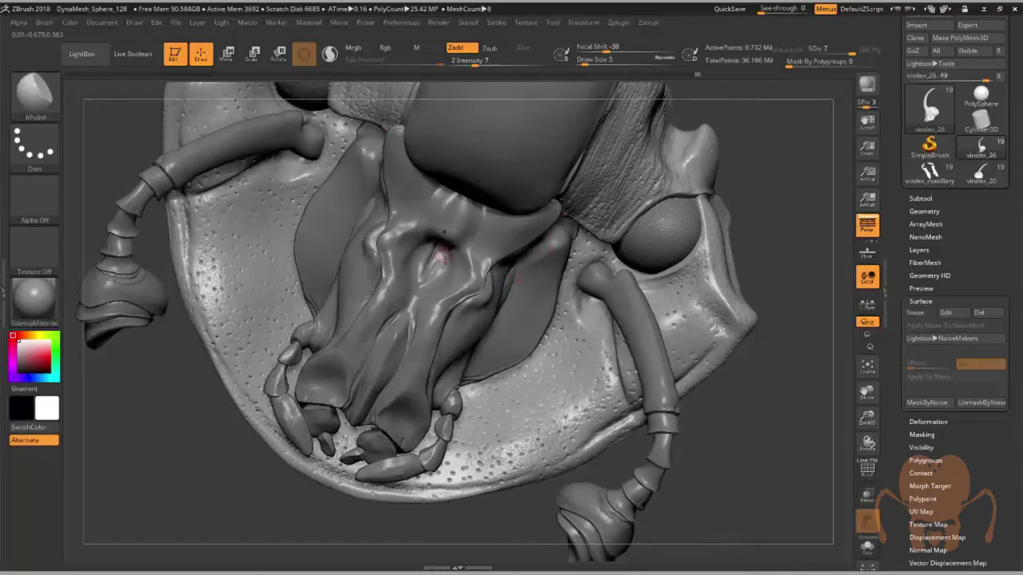
{"action": "mouse_move", "coordinate": [418, 391]}
{"action": "left_mouse_down"}
{"action": "mouse_move", "coordinate": [407, 411]}
{"action": "mouse_move", "coordinate": [397, 393]}
{"action": "mouse_move", "coordinate": [444, 350]}
{"action": "left_mouse_up"}
{"action": "left_click_drag", "start_coordinate": [765, 220], "coordinate": [500, 204]}
{"action": "left_click_drag", "start_coordinate": [709, 271], "coordinate": [503, 199]}
{"action": "left_click_drag", "start_coordinate": [662, 171], "coordinate": [485, 204]}
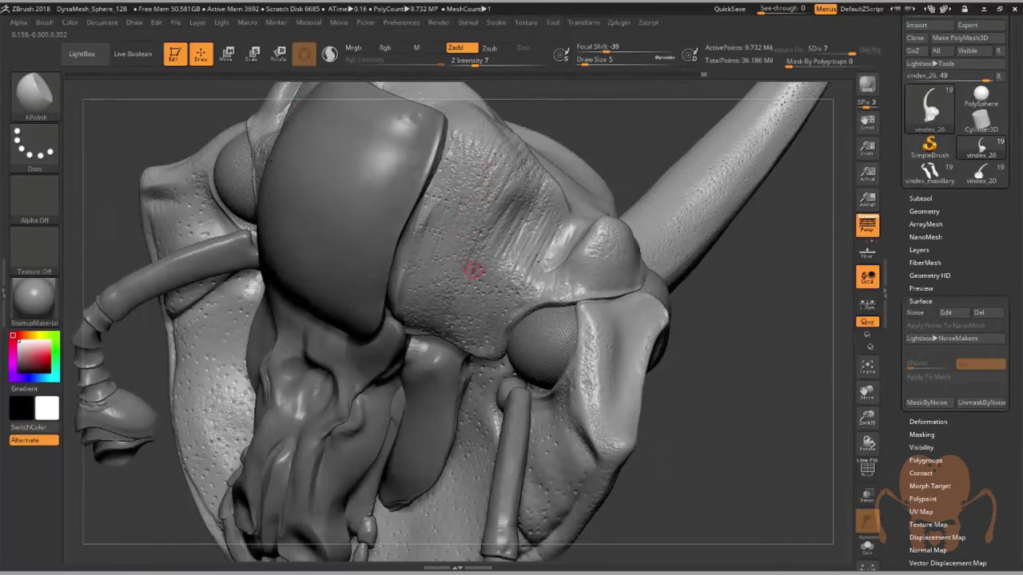
{"action": "right_click_drag", "start_coordinate": [460, 261], "coordinate": [464, 223]}
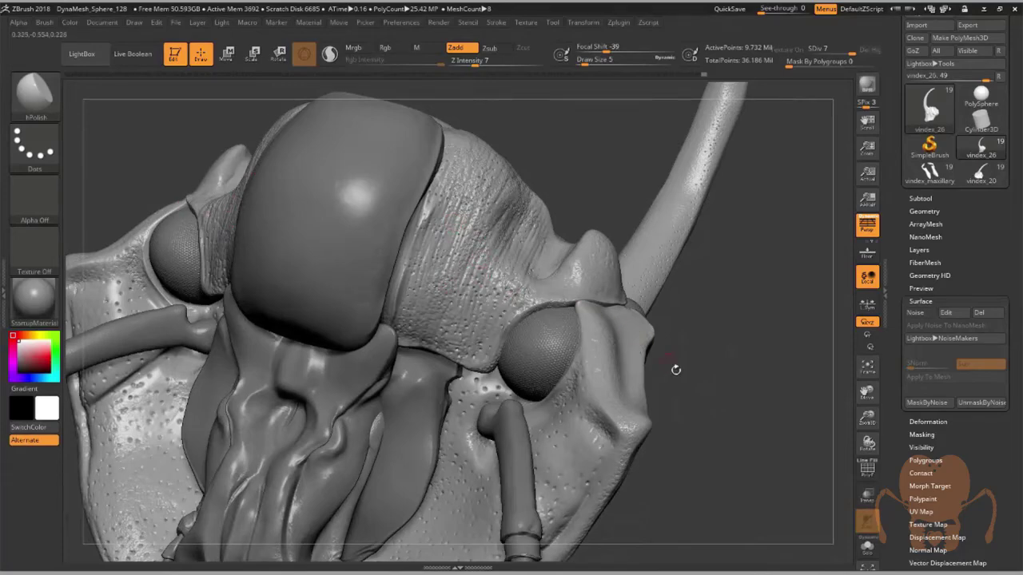
{"action": "left_click_drag", "start_coordinate": [675, 369], "coordinate": [680, 440]}
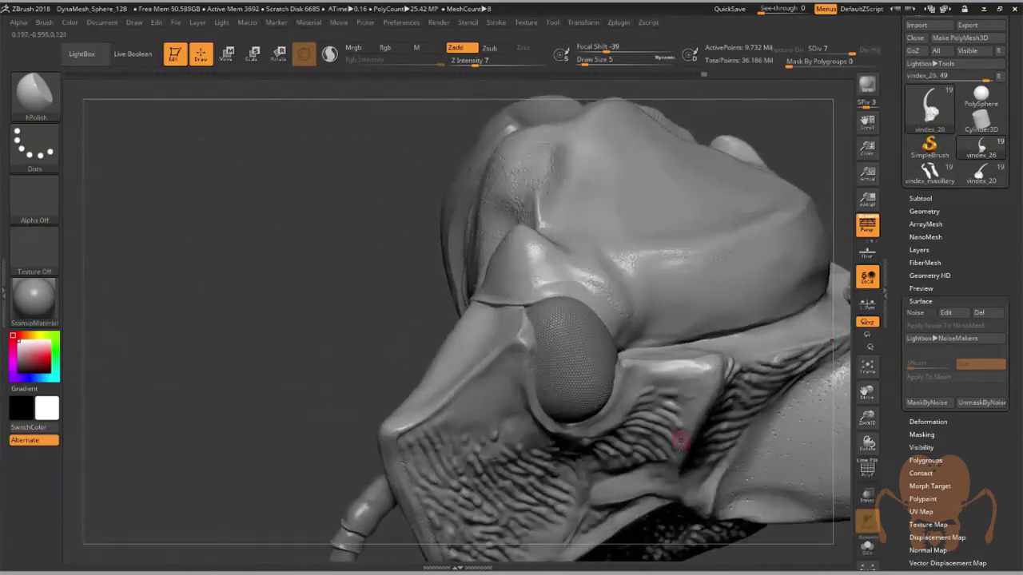
{"action": "mouse_move", "coordinate": [681, 440]}
{"action": "right_mouse_down"}
{"action": "mouse_move", "coordinate": [652, 432]}
{"action": "mouse_move", "coordinate": [657, 420]}
{"action": "mouse_move", "coordinate": [670, 430]}
{"action": "right_mouse_up"}
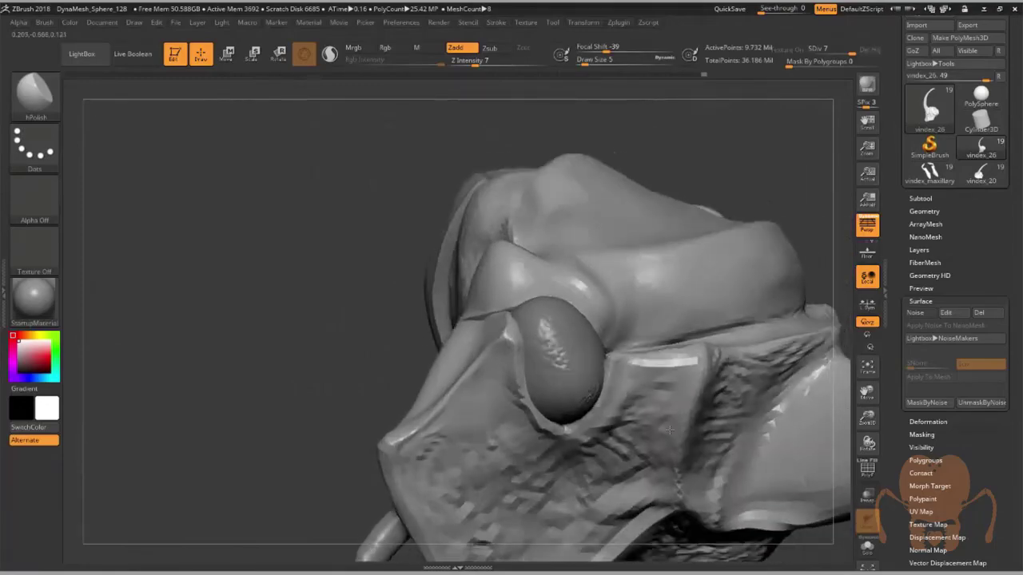
{"action": "left_click_drag", "start_coordinate": [669, 432], "coordinate": [675, 429]}
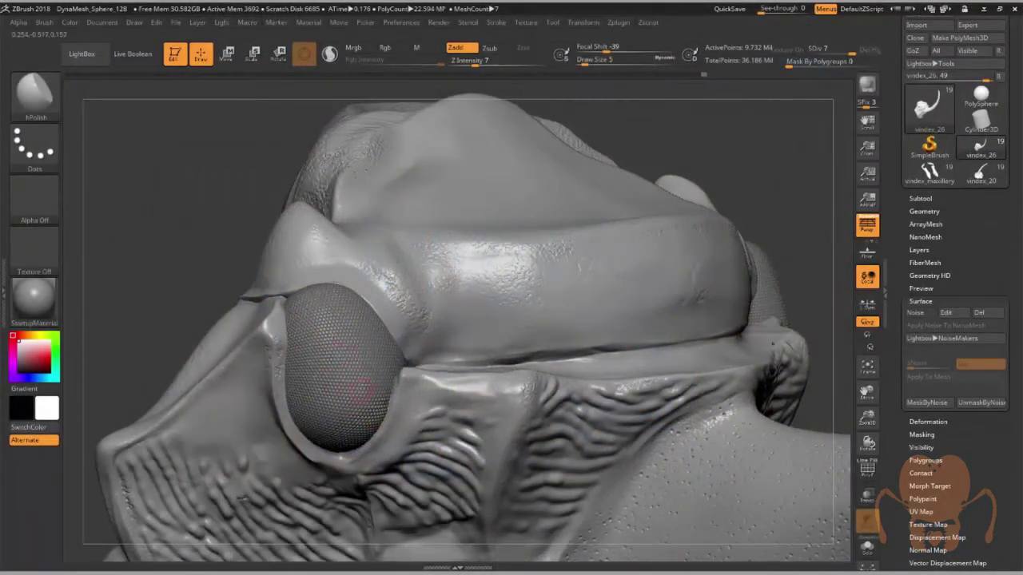
{"action": "mouse_move", "coordinate": [164, 312]}
{"action": "left_mouse_down"}
{"action": "mouse_move", "coordinate": [440, 347]}
{"action": "mouse_move", "coordinate": [460, 337]}
{"action": "left_mouse_up"}
{"action": "left_click_drag", "start_coordinate": [555, 328], "coordinate": [830, 430]}
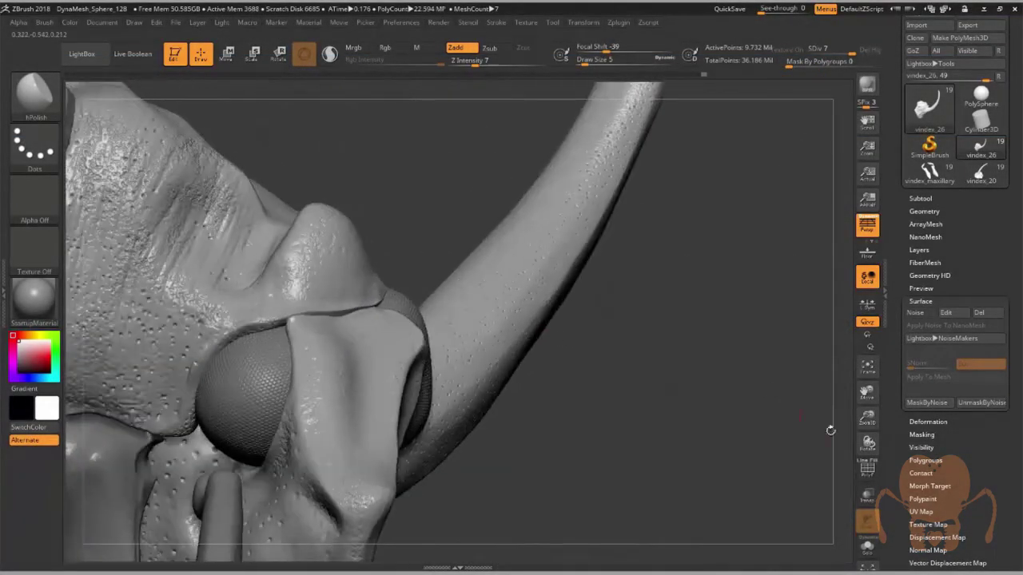
Make the eyes the active subtool and isolate them
{"action": "left_click", "coordinate": [257, 375], "text": "alt"}
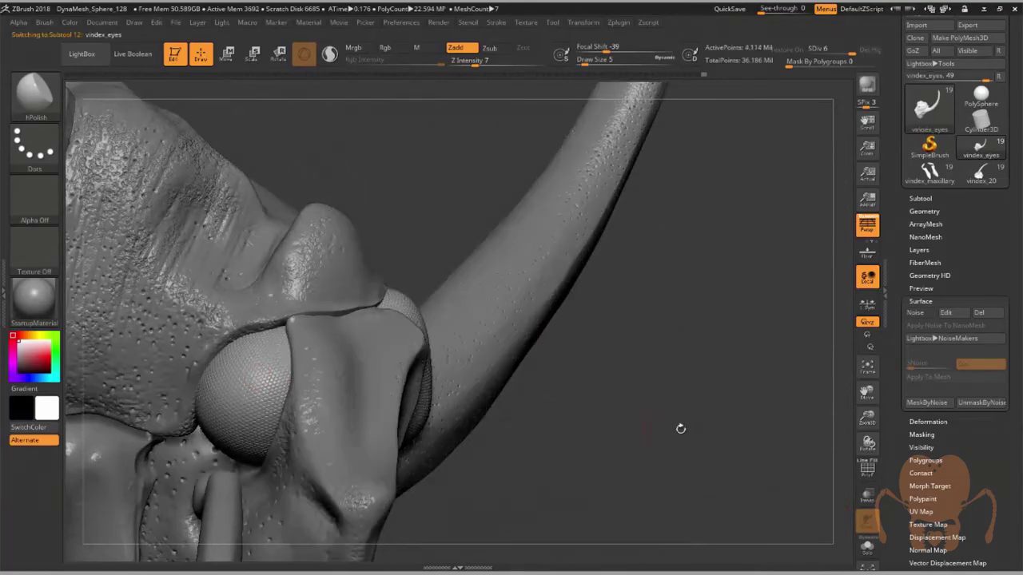
{"action": "left_click", "coordinate": [867, 548]}
{"action": "mouse_move", "coordinate": [689, 487]}
{"action": "left_mouse_down"}
{"action": "mouse_move", "coordinate": [785, 482]}
{"action": "mouse_move", "coordinate": [738, 488]}
{"action": "mouse_move", "coordinate": [693, 476]}
{"action": "left_mouse_up"}
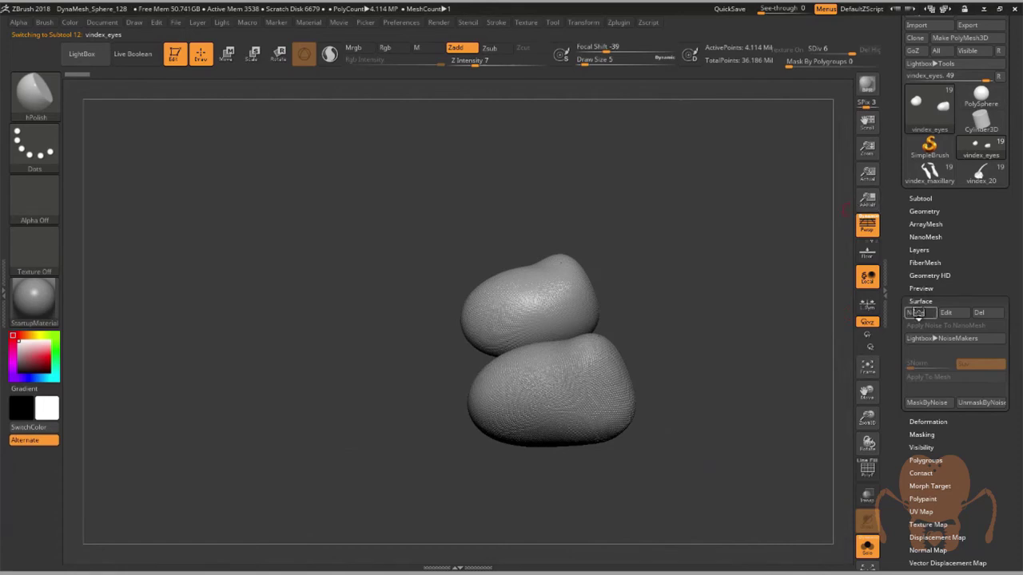
Open the eyes' surface noise for editing, review the HexTile NoisePlug settings and accept them
{"action": "left_click", "coordinate": [946, 313]}
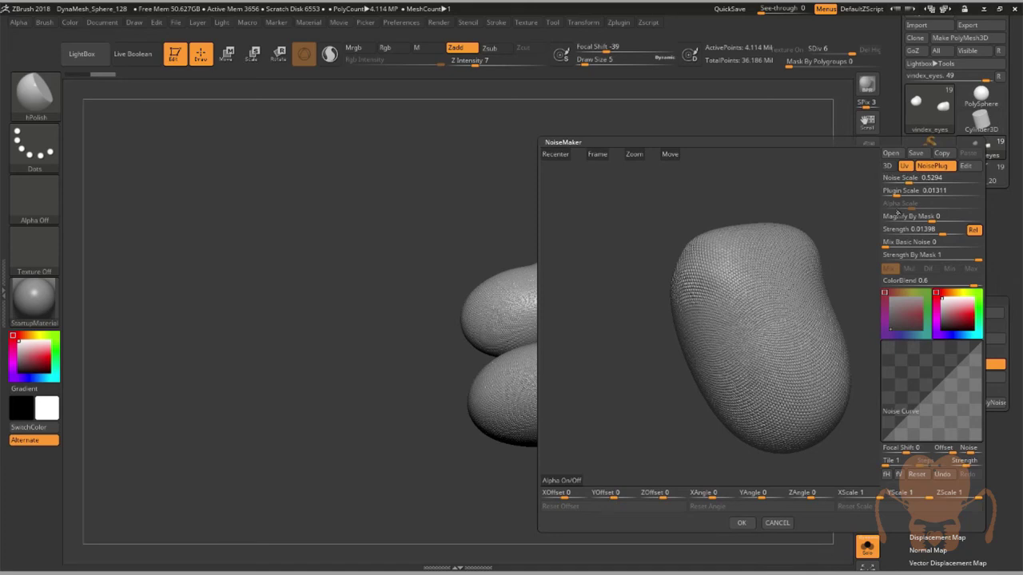
{"action": "left_click", "coordinate": [898, 231]}
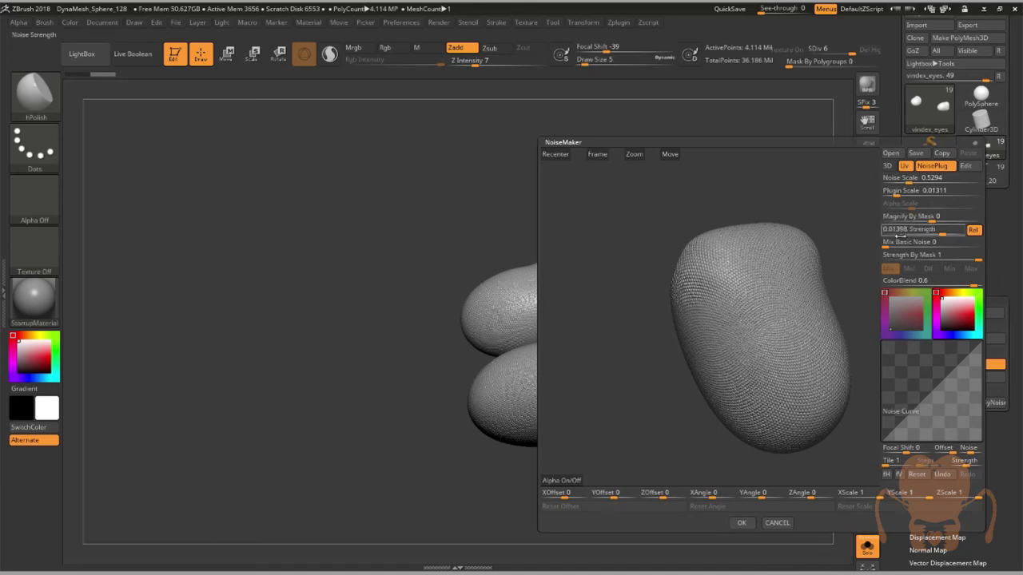
{"action": "left_click", "coordinate": [967, 166]}
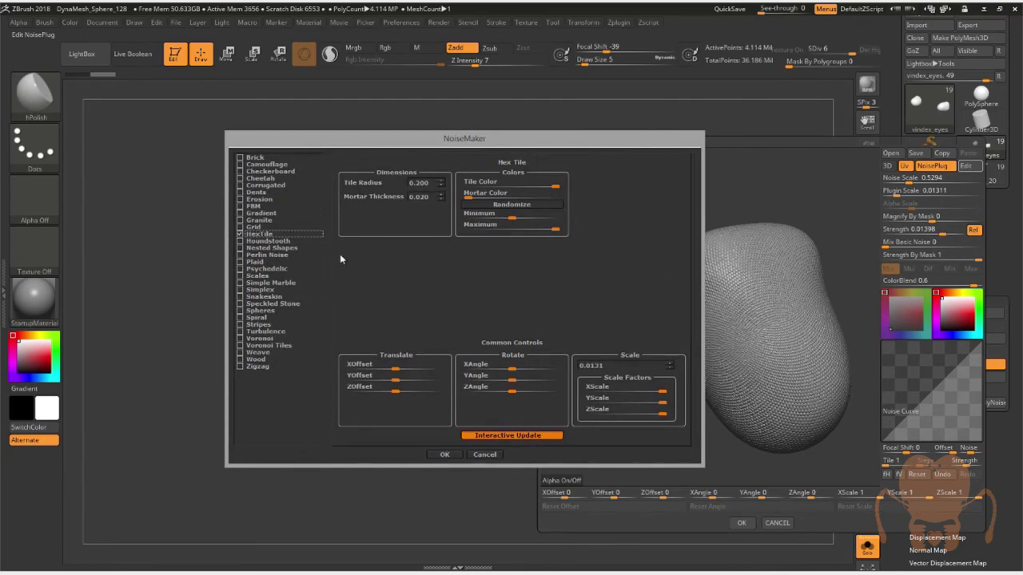
{"action": "left_click", "coordinate": [444, 455]}
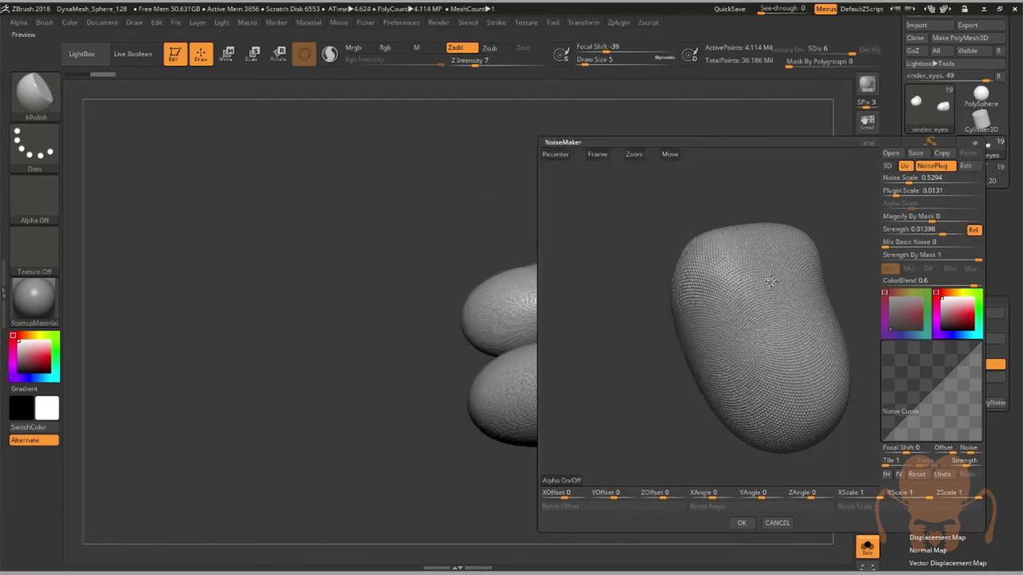
{"action": "left_click", "coordinate": [741, 524]}
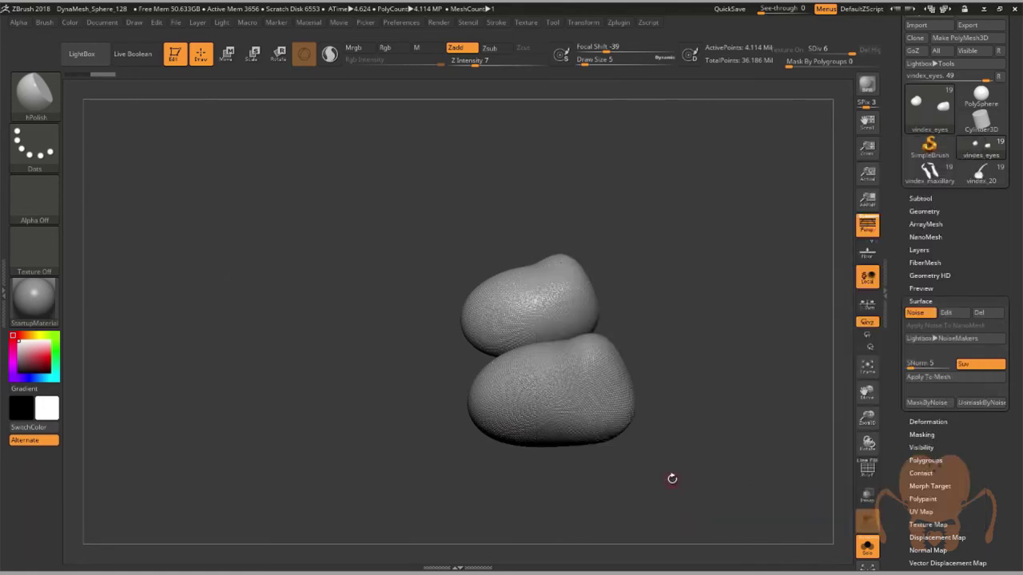
Inspect the hexagonal facets on the eyes up close and turn off the surface noise
{"action": "left_click_drag", "start_coordinate": [678, 485], "coordinate": [701, 462]}
{"action": "left_click_drag", "start_coordinate": [868, 418], "coordinate": [615, 356]}
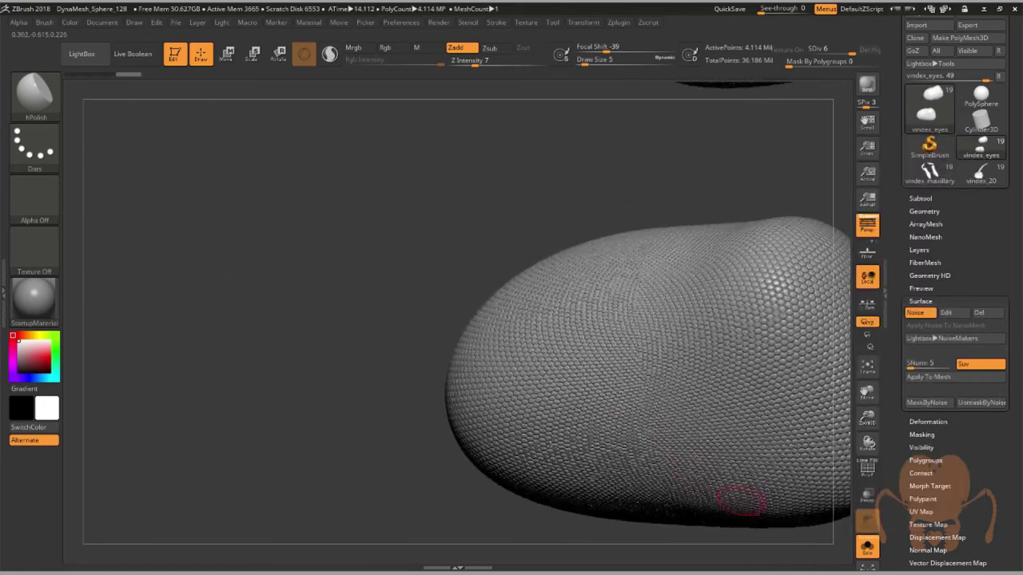
{"action": "left_click", "coordinate": [917, 312]}
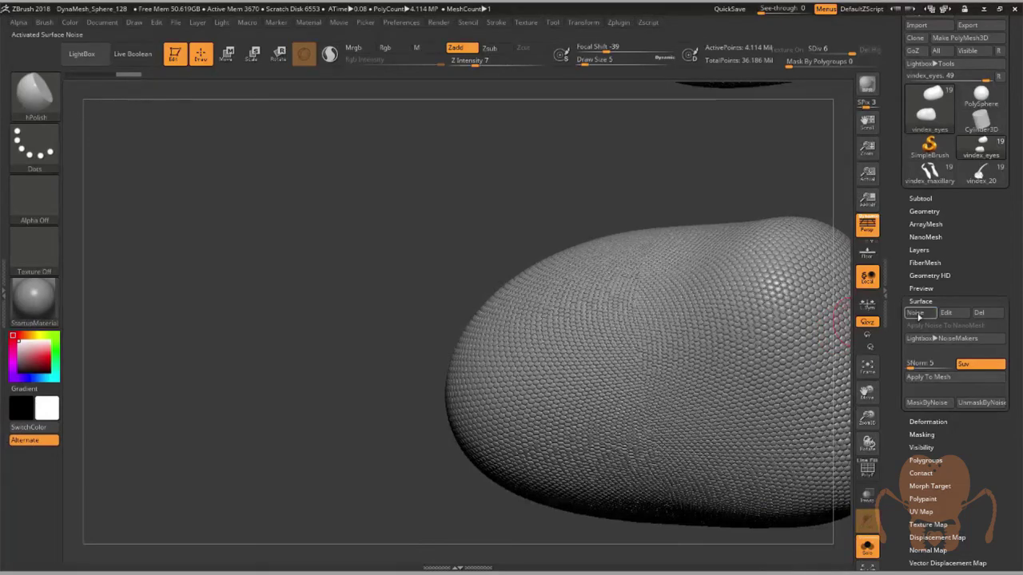
{"action": "left_click_drag", "start_coordinate": [849, 385], "coordinate": [845, 363]}
{"action": "left_click", "coordinate": [870, 375]}
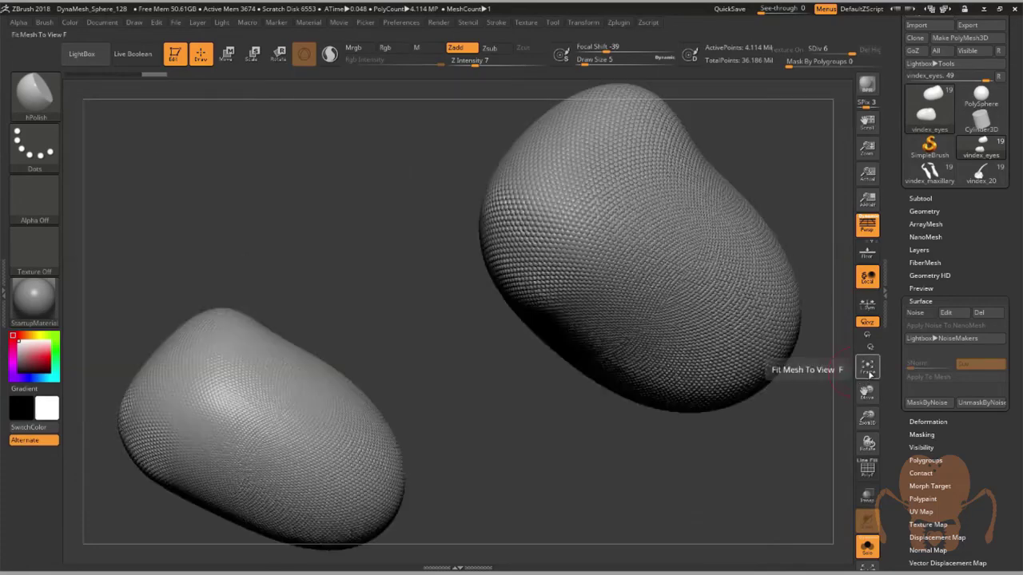
{"action": "left_click_drag", "start_coordinate": [570, 437], "coordinate": [632, 446]}
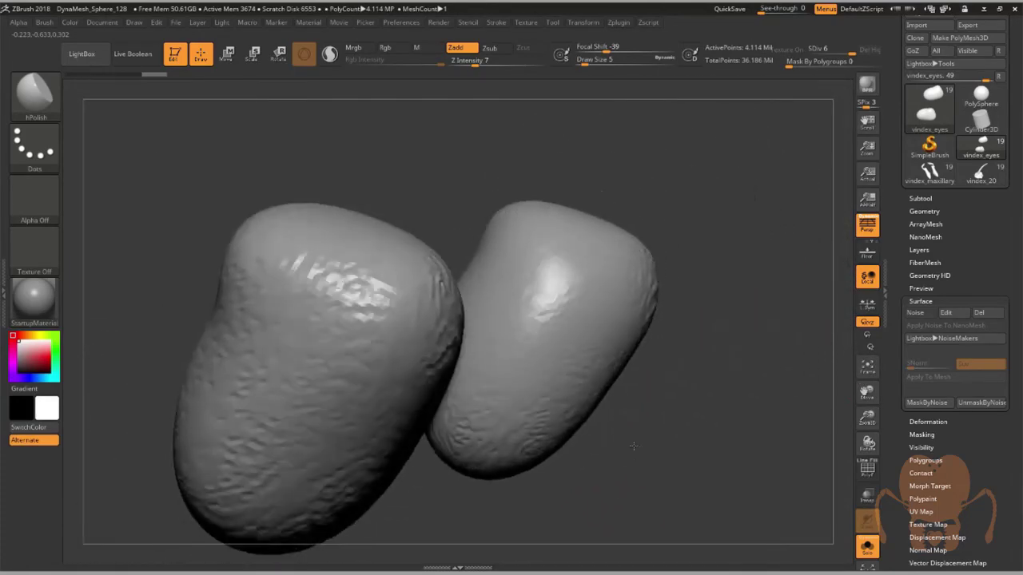
Leave the eyes' isolation and frame the whole head with its horn
{"action": "left_click", "coordinate": [867, 547]}
{"action": "left_click", "coordinate": [866, 378]}
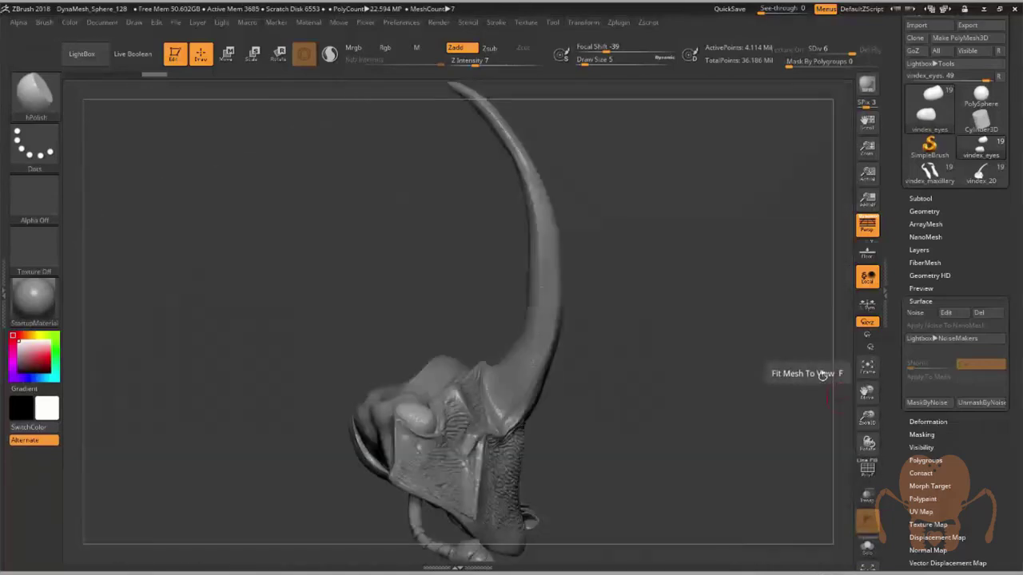
{"action": "left_click_drag", "start_coordinate": [767, 369], "coordinate": [703, 418]}
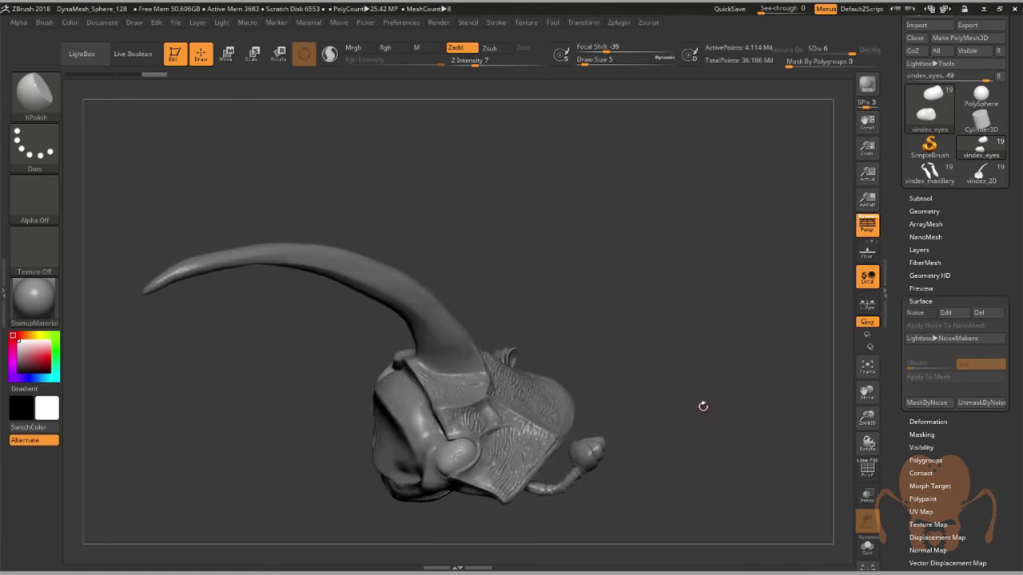